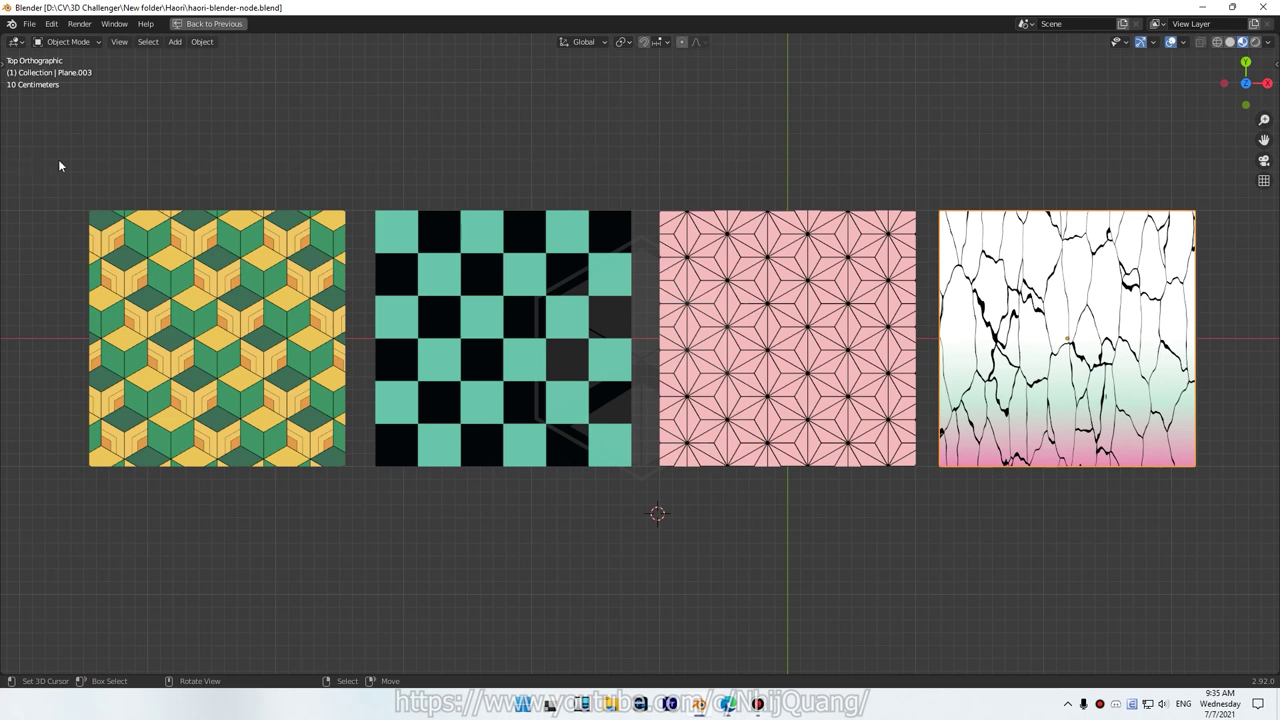
- Select the checkerboard and cube-pattern planes, then restore the full Shading workspace layout
drag(58, 159, 1247, 546)
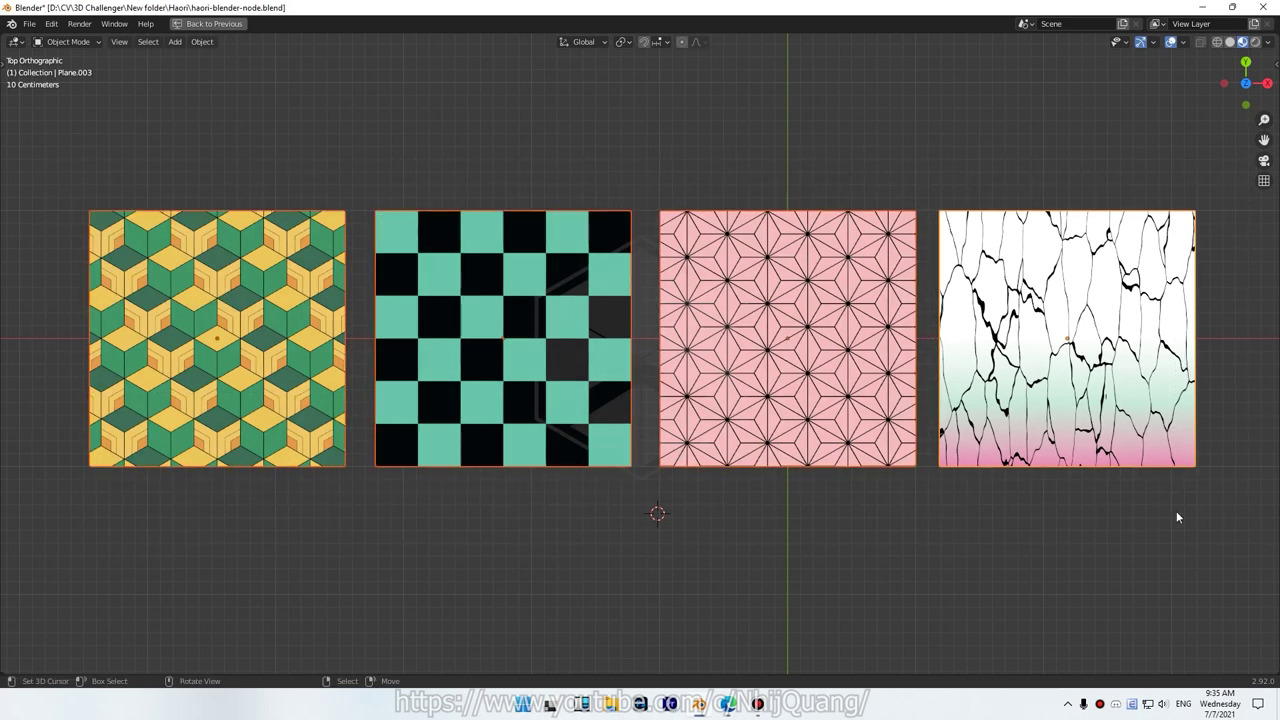
click(586, 140)
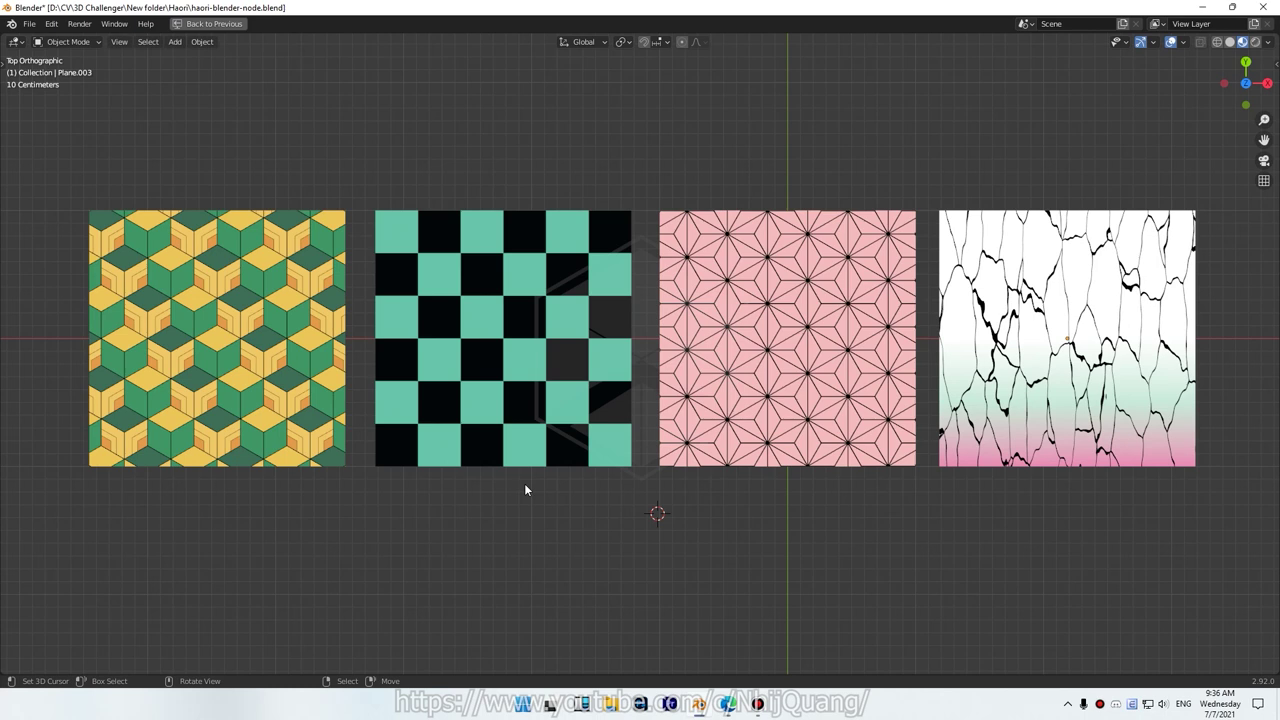
click(522, 337)
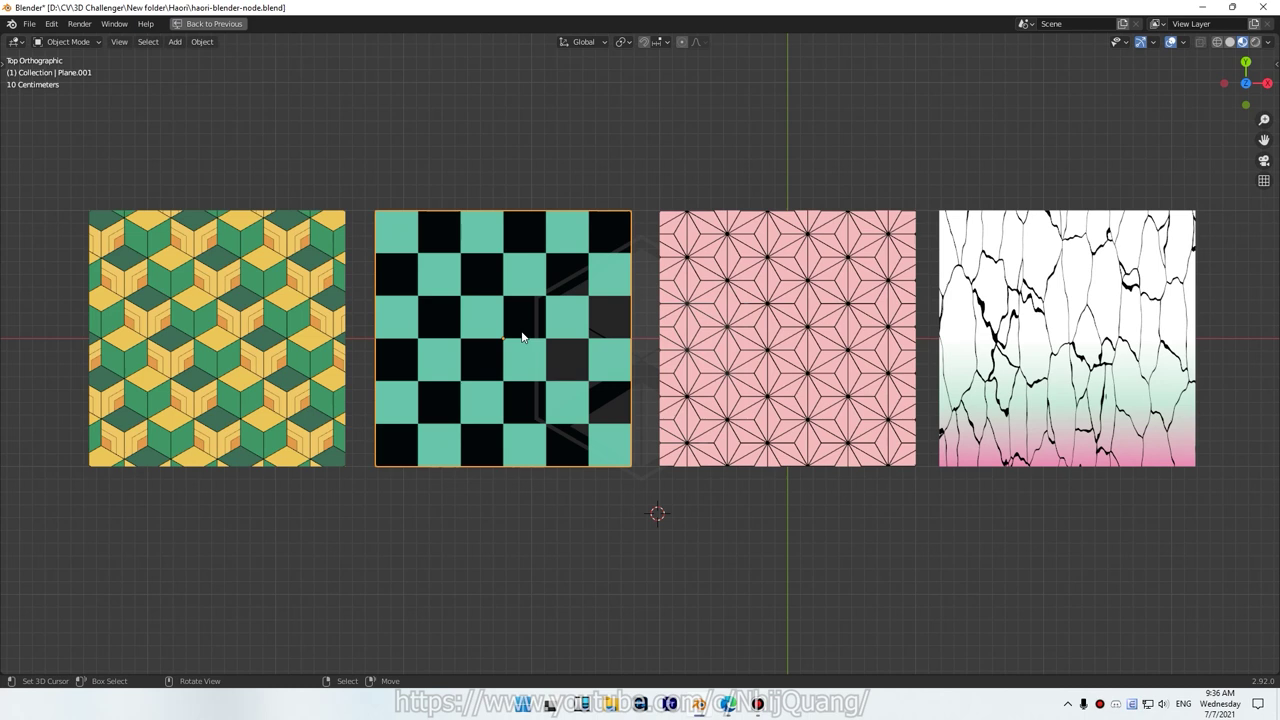
click(285, 322)
key(ctrl+space)
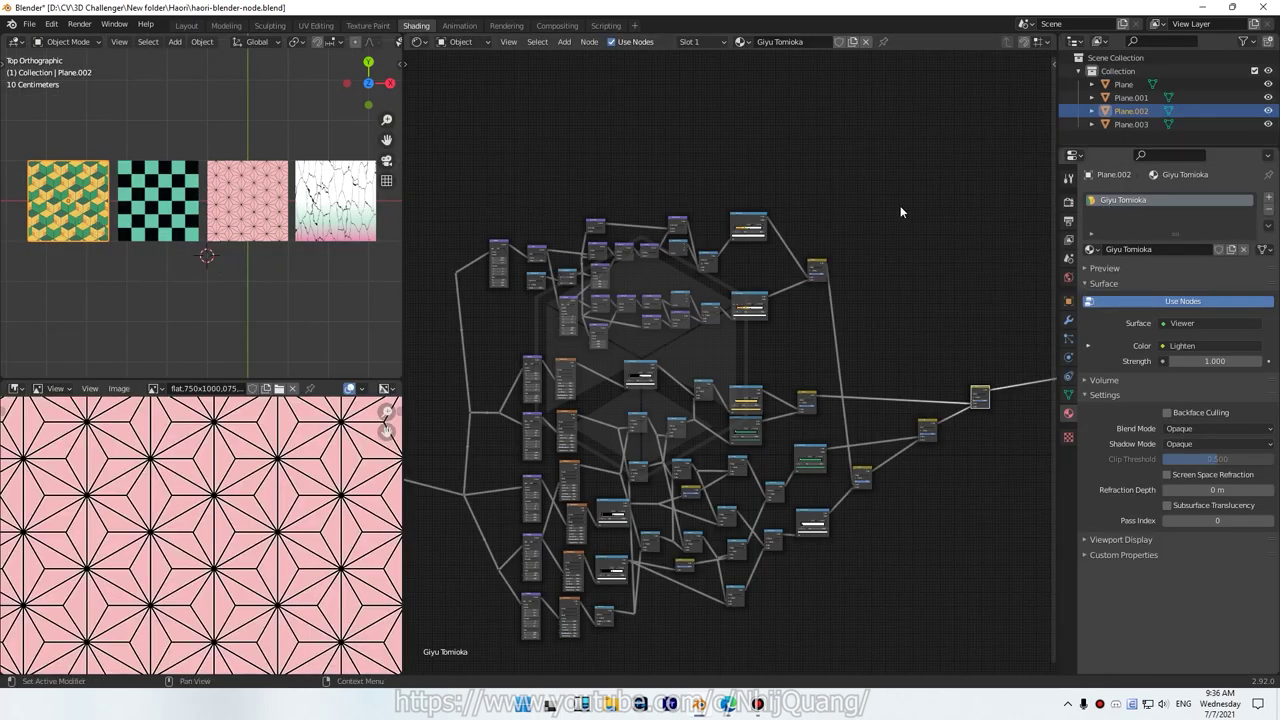
- Show the checker plane's material and tidy its Texture Coordinate, Checker Texture and Material Output nodes
click(153, 203)
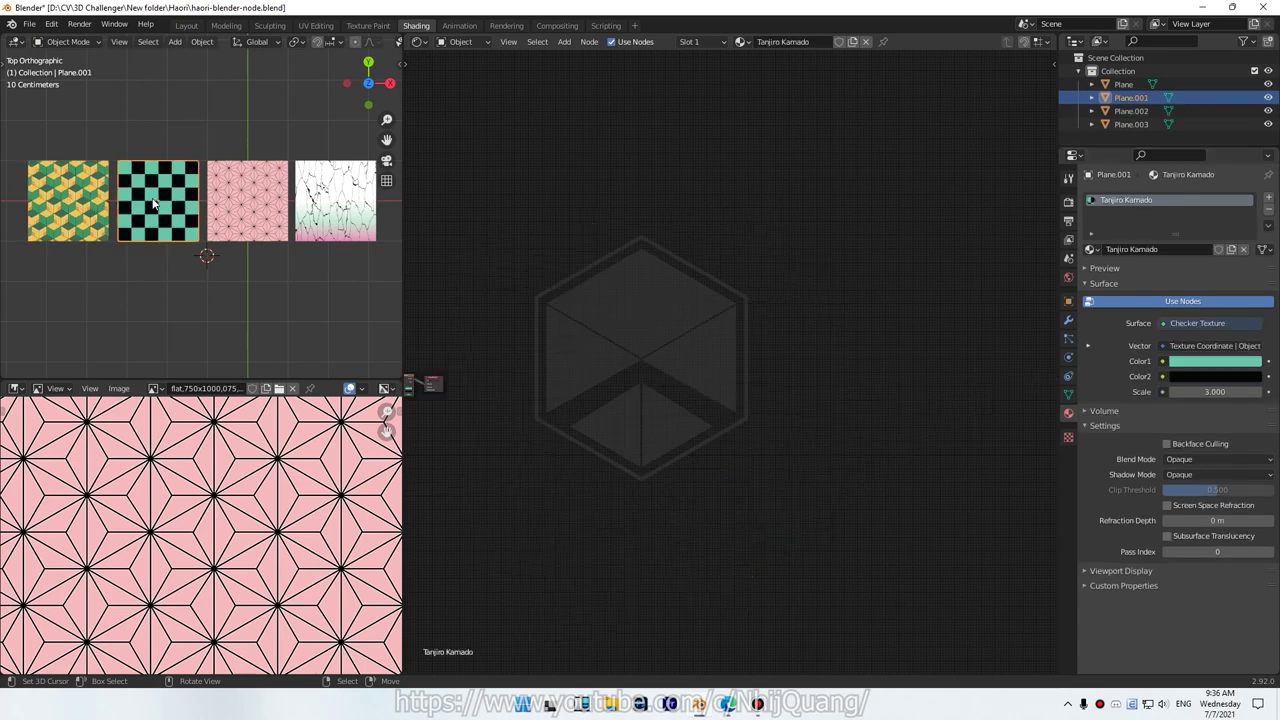
key(Home)
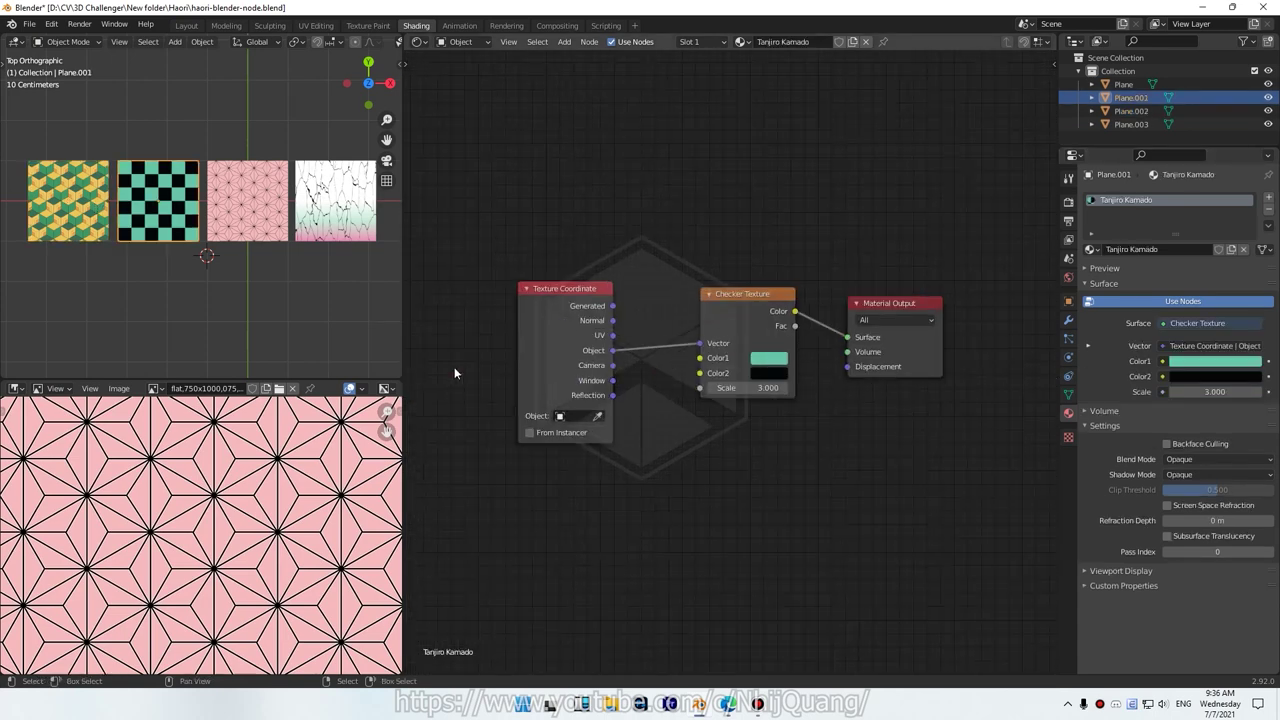
scroll(659, 353, up, 2)
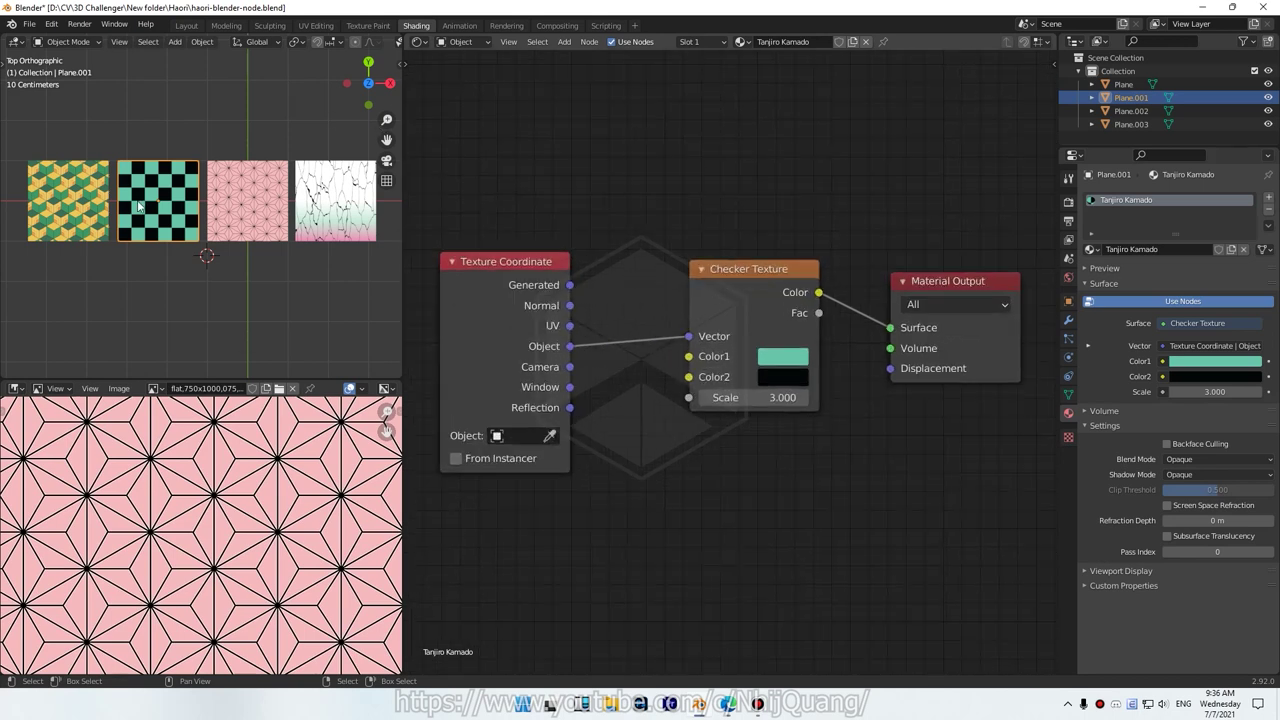
drag(474, 296, 529, 264)
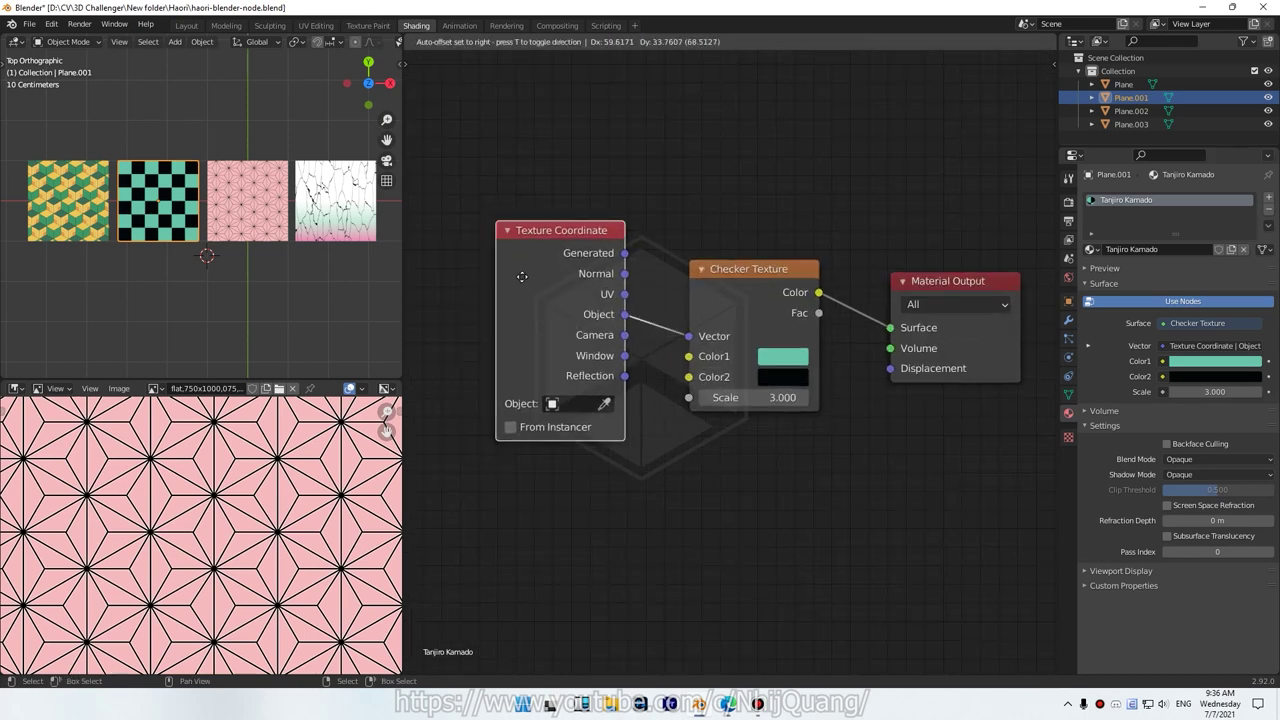
mouse_move(771, 275)
mouse_down()
mouse_move(706, 195)
mouse_move(780, 213)
mouse_up()
drag(986, 323, 976, 273)
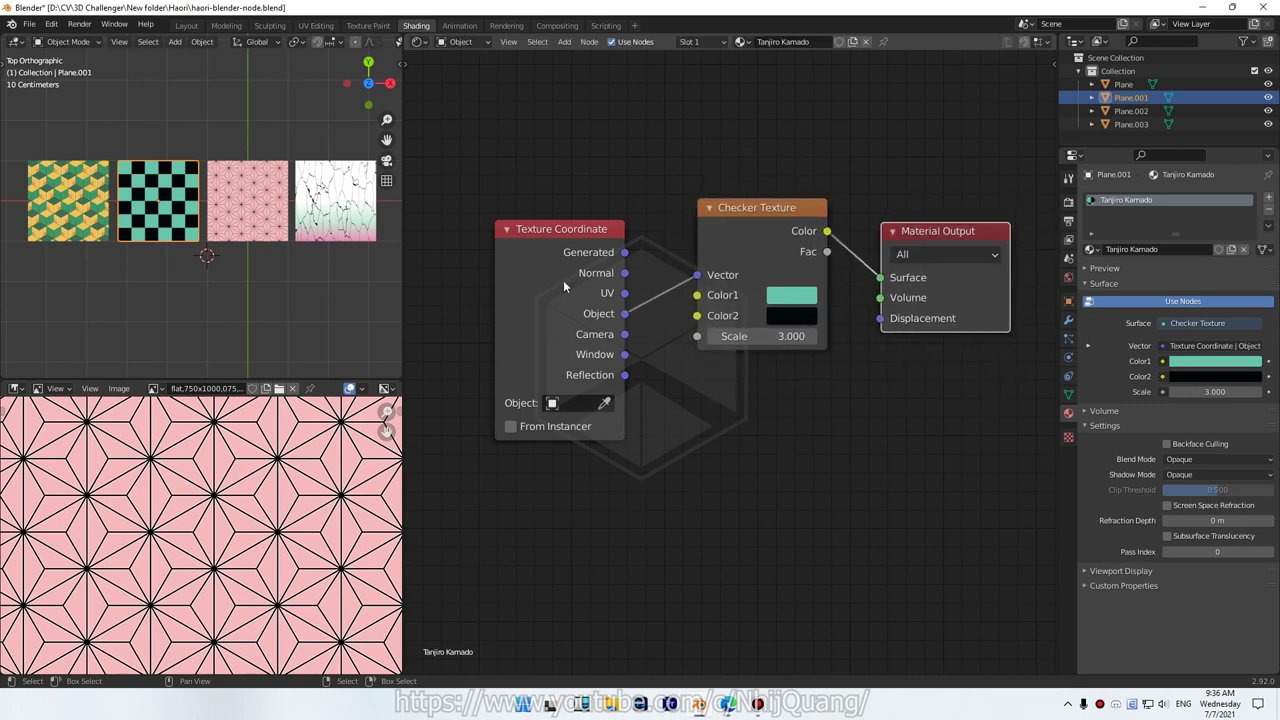
drag(566, 288, 553, 255)
drag(725, 263, 722, 259)
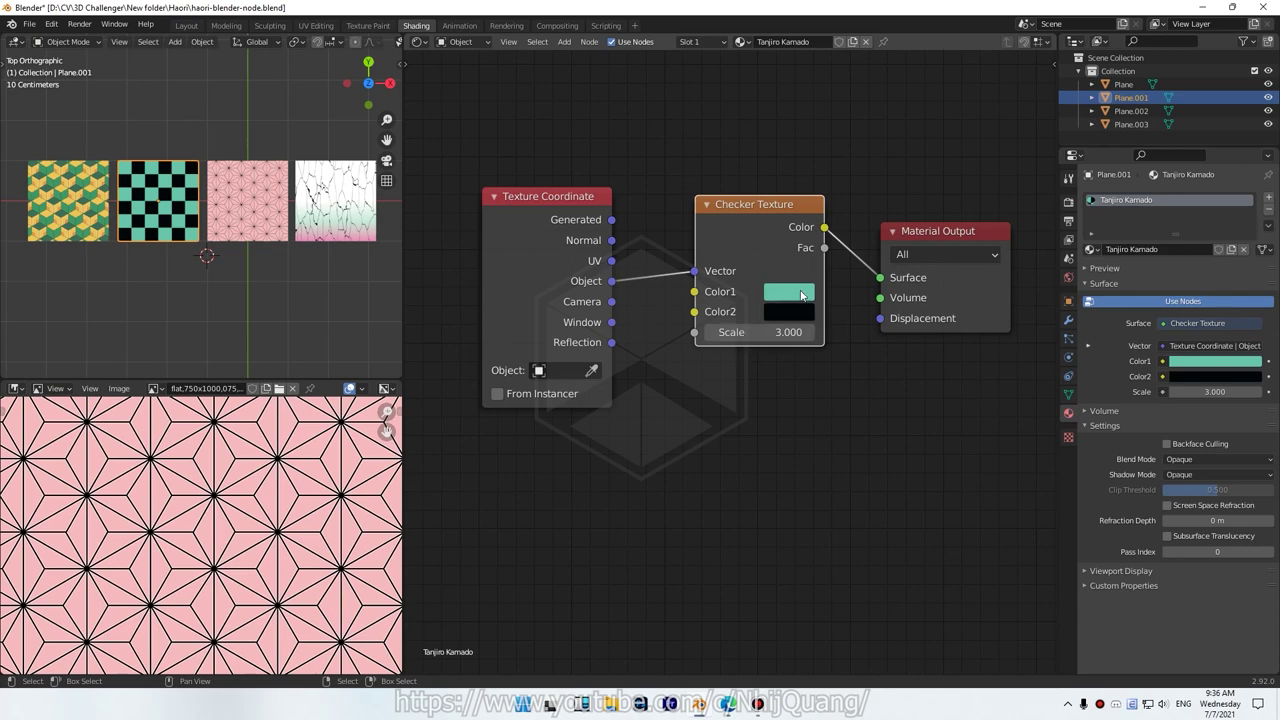
- Pan the viewport to the pink and white planes and select the cracked Shinobu Kocho plane
scroll(200, 178, up, 3)
scroll(163, 173, up, 2)
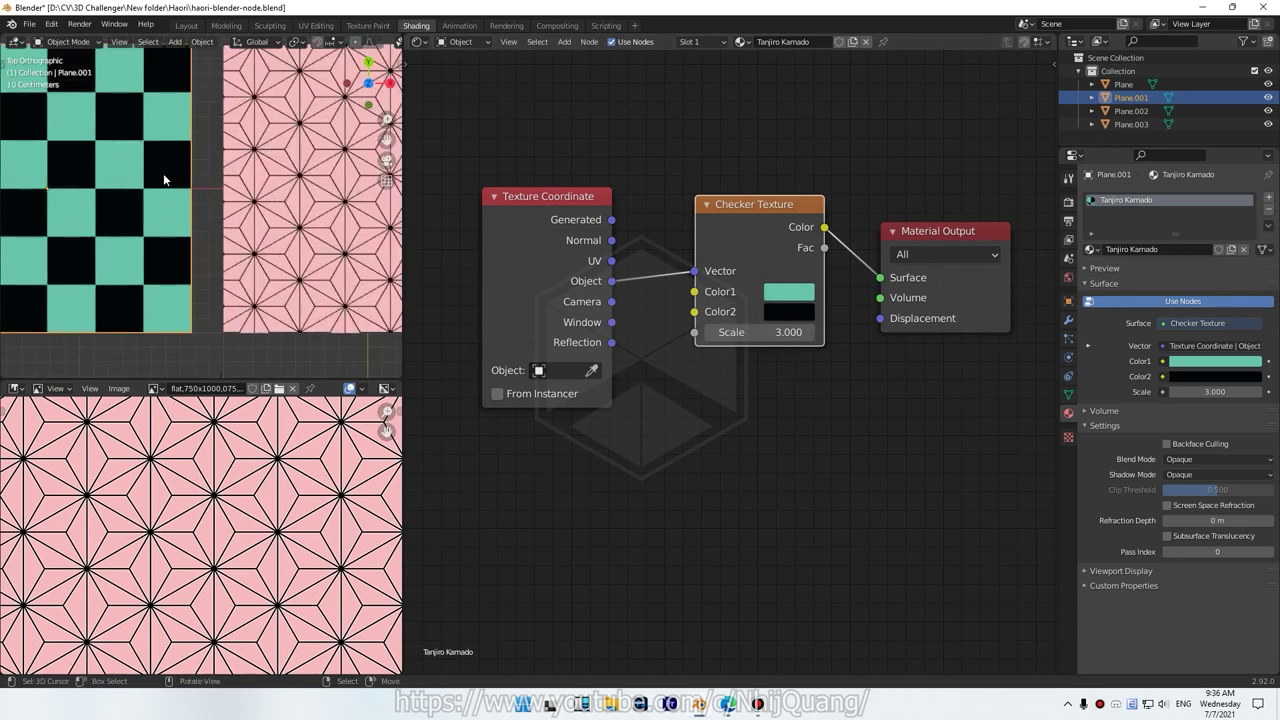
scroll(163, 173, up, 2)
scroll(255, 189, up, 1)
scroll(250, 195, down, 3)
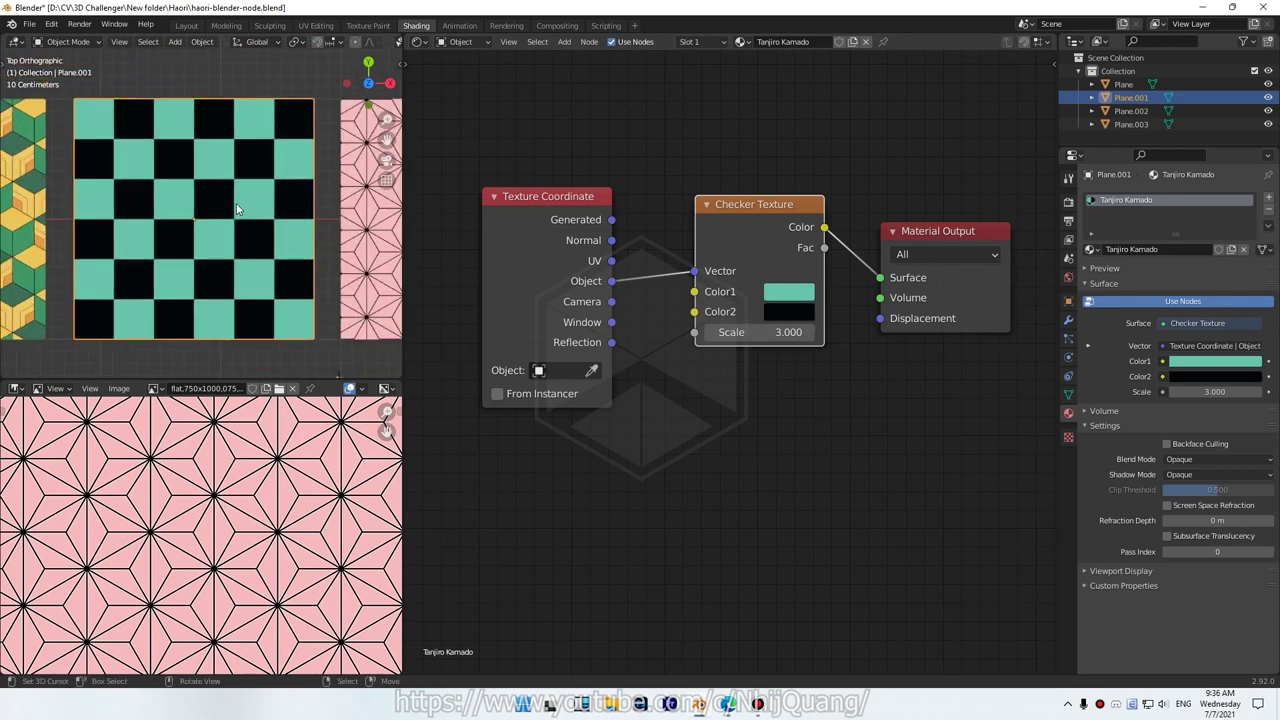
scroll(240, 205, down, 2)
shift+middle_drag(238, 208, 59, 236)
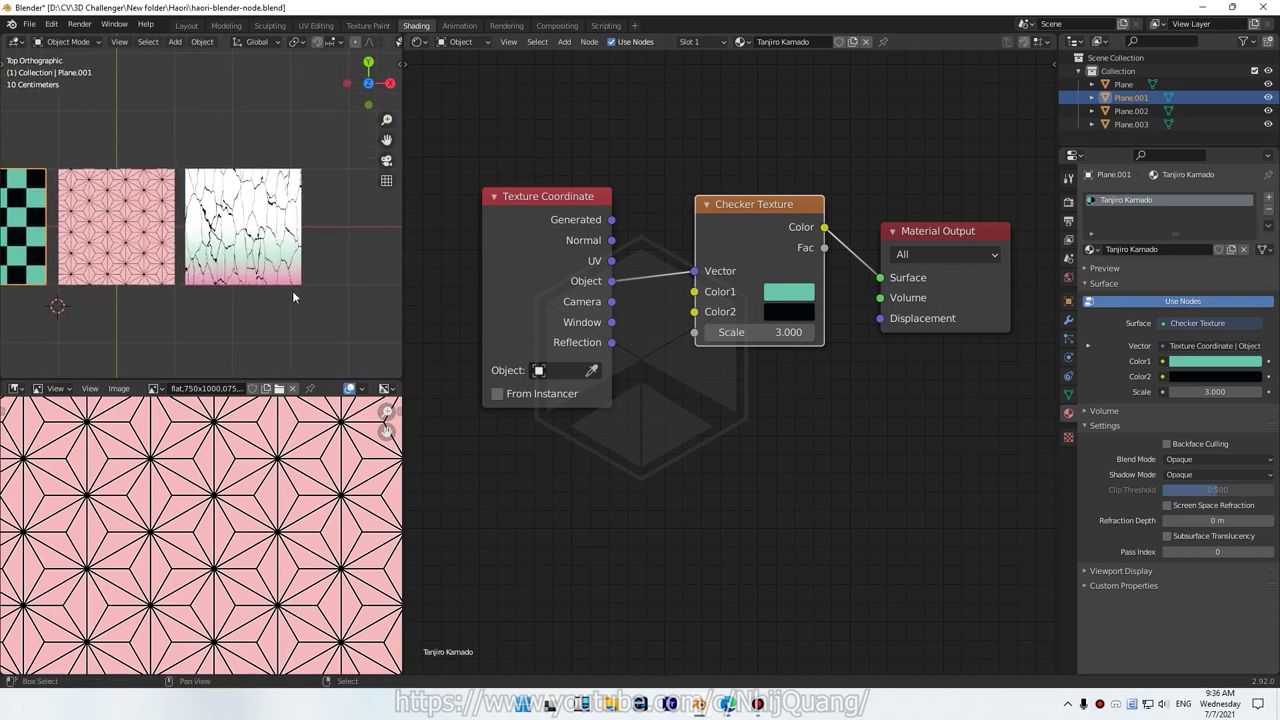
click(280, 240)
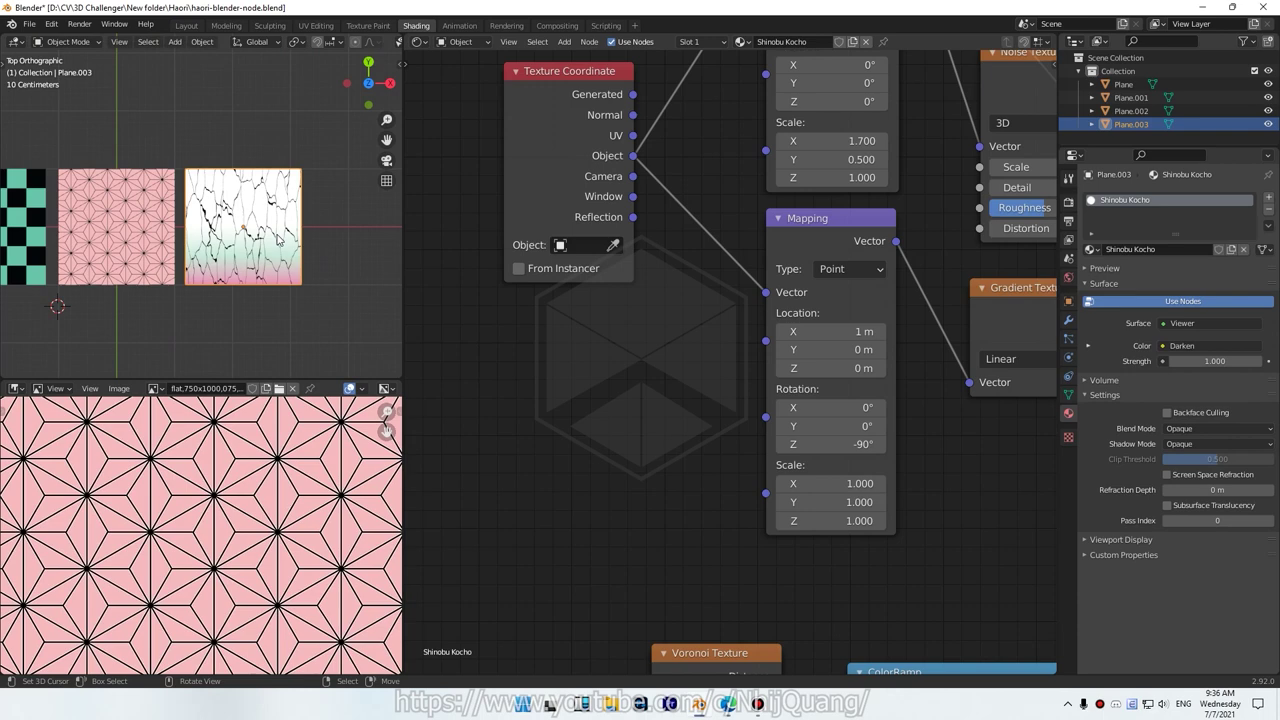
- Compare the checker material's three nodes with the full Shinobu Kocho node tree
key(Home)
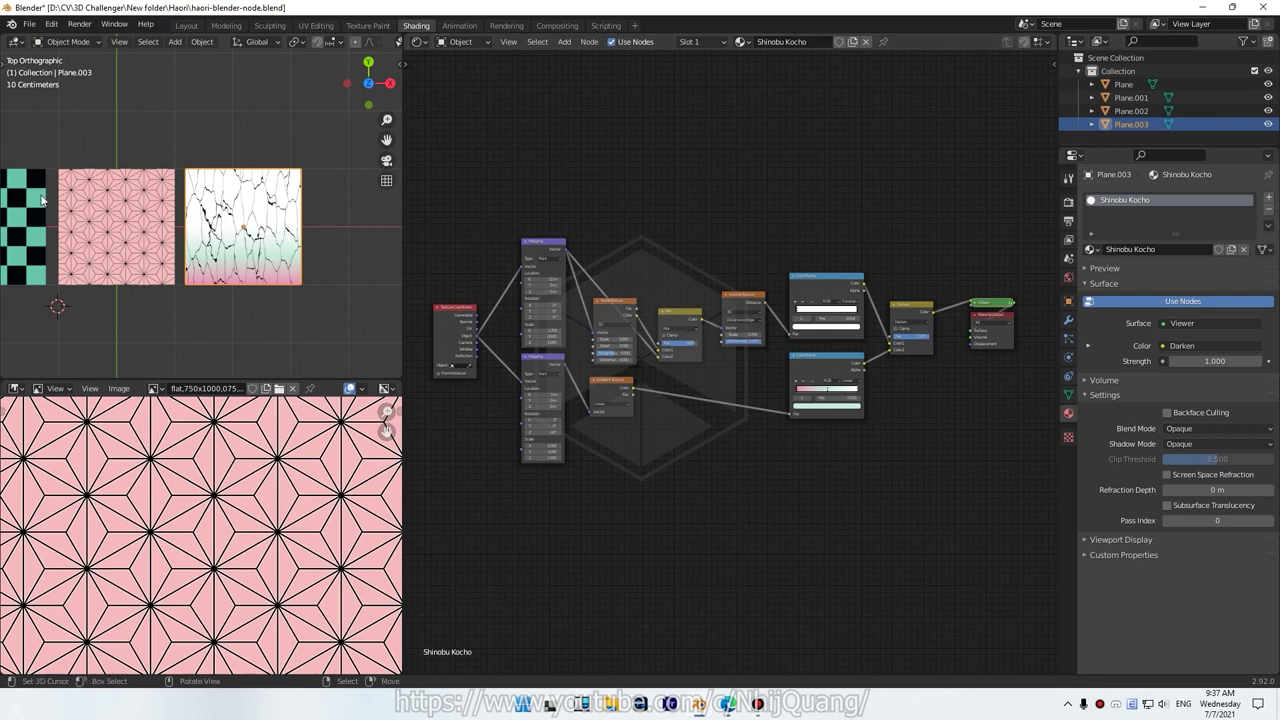
click(42, 196)
key(Home)
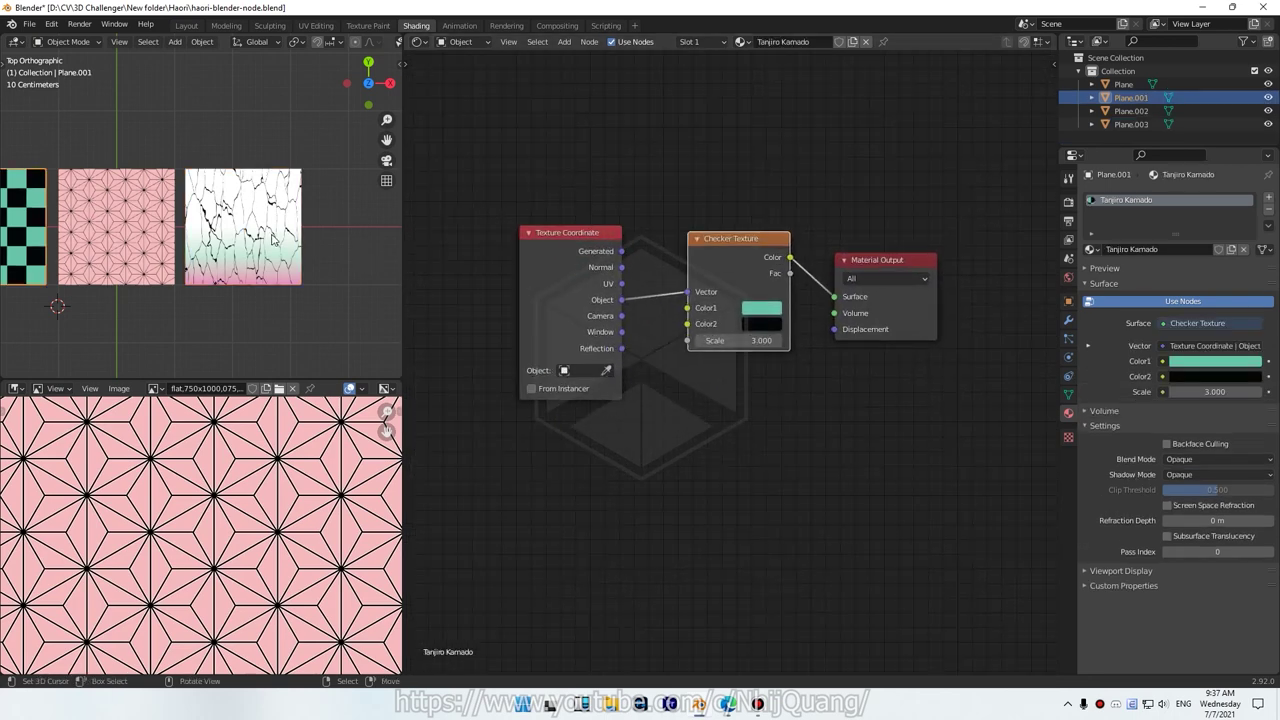
scroll(262, 245, up, 5)
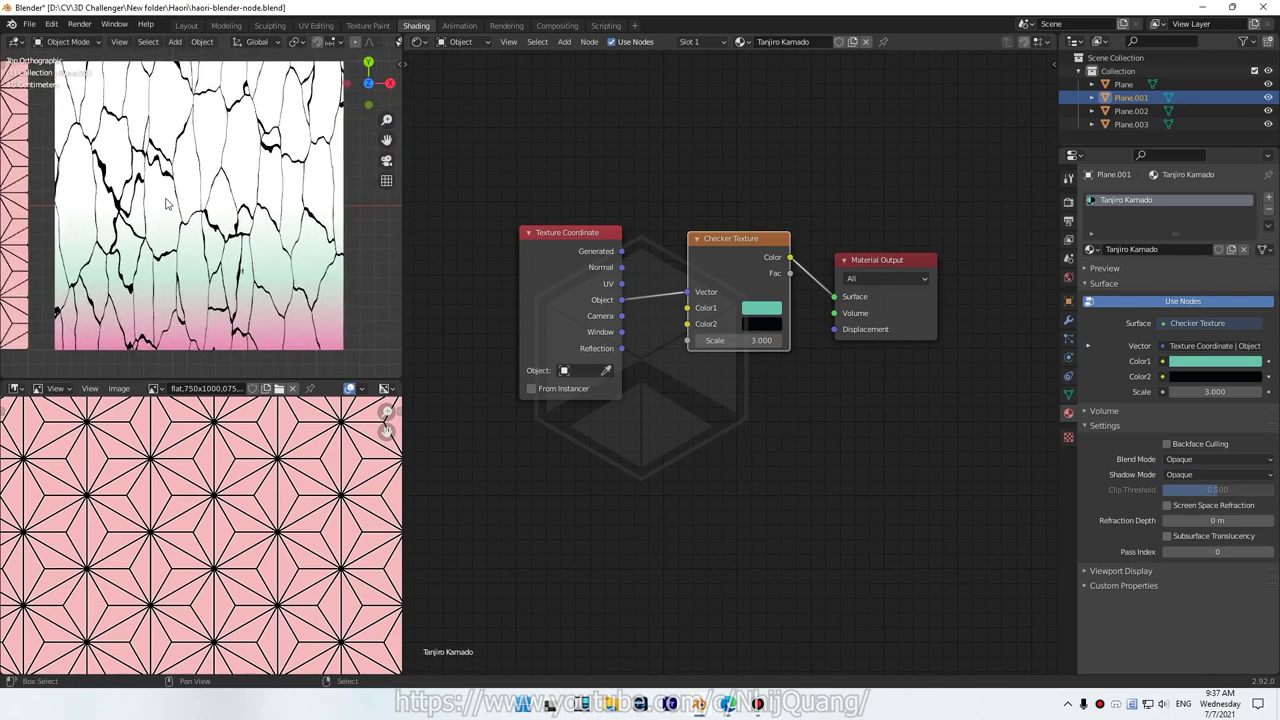
click(176, 194)
scroll(675, 388, down, 2)
scroll(537, 437, down, 2)
scroll(823, 466, down, 2)
mouse_move(823, 466)
middle_down()
mouse_move(767, 447)
mouse_move(791, 479)
middle_up()
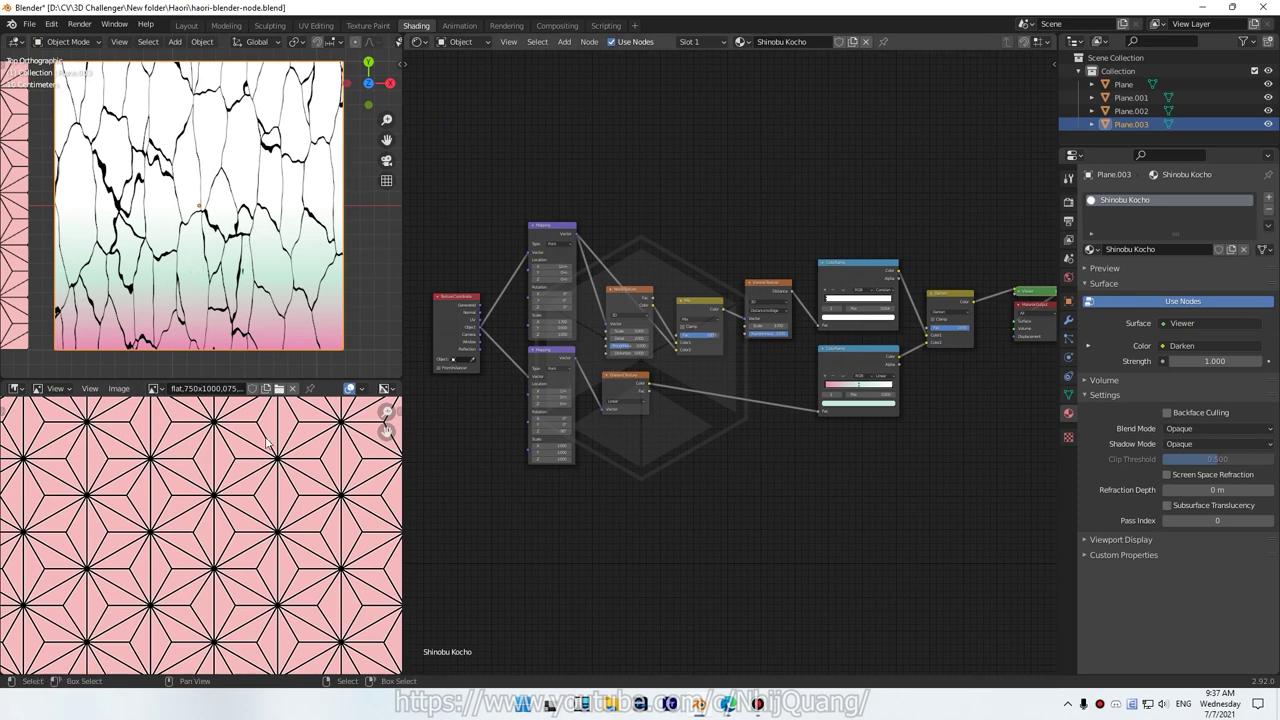
- Display the crack reference texture in the Image Editor and strip the material to Material Output
click(119, 388)
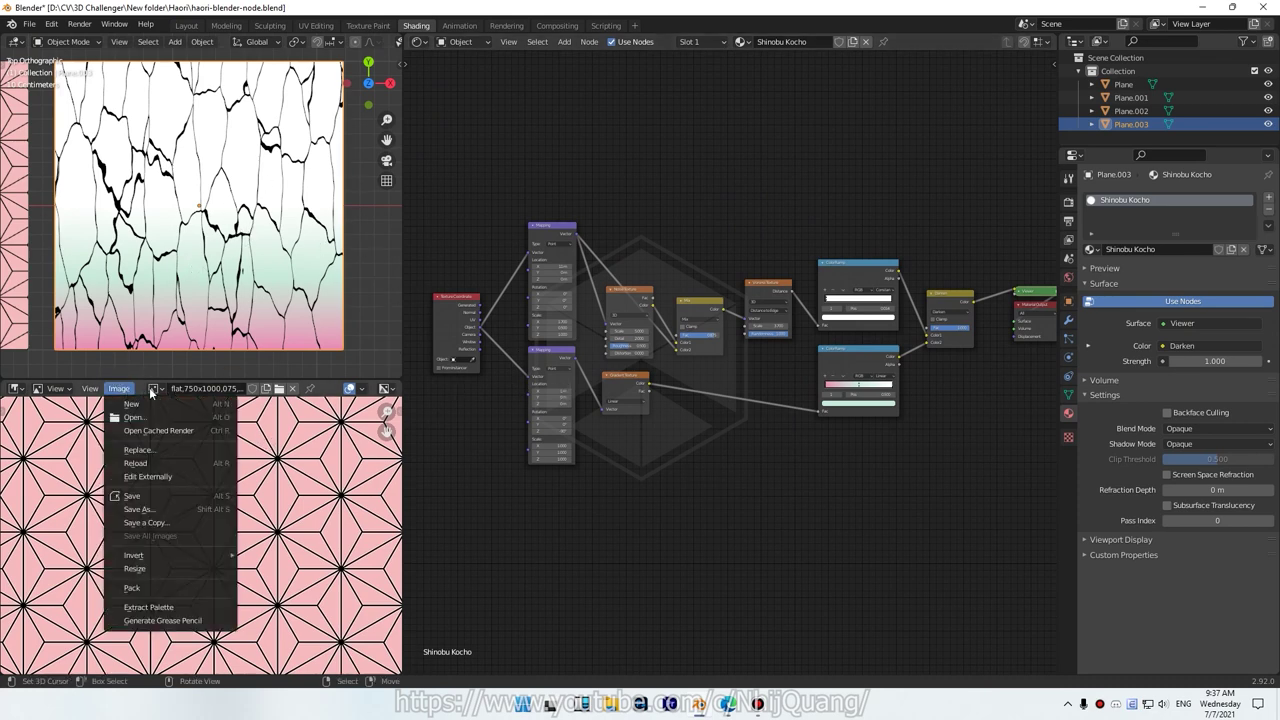
click(154, 388)
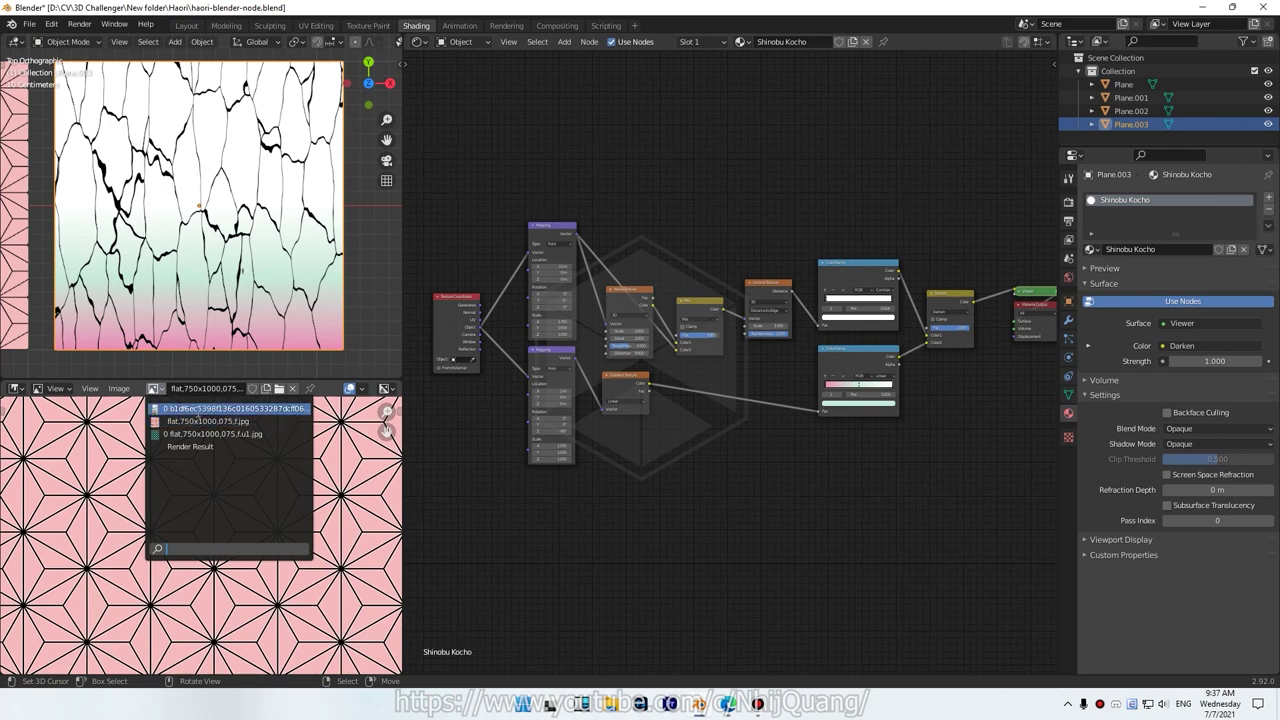
click(200, 410)
key(Home)
scroll(258, 512, up, 2)
scroll(258, 512, up, 1)
scroll(258, 512, down, 2)
scroll(854, 502, down, 1)
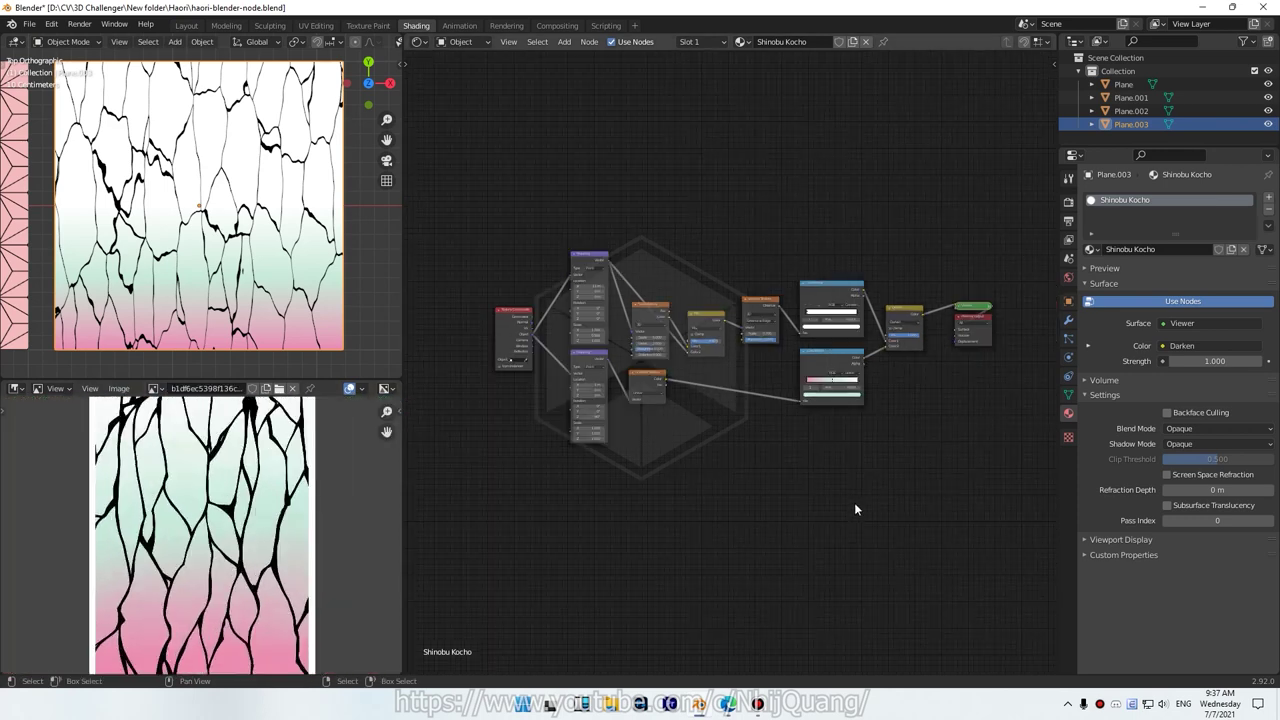
key(ctrl+z)
key(ctrl+z)
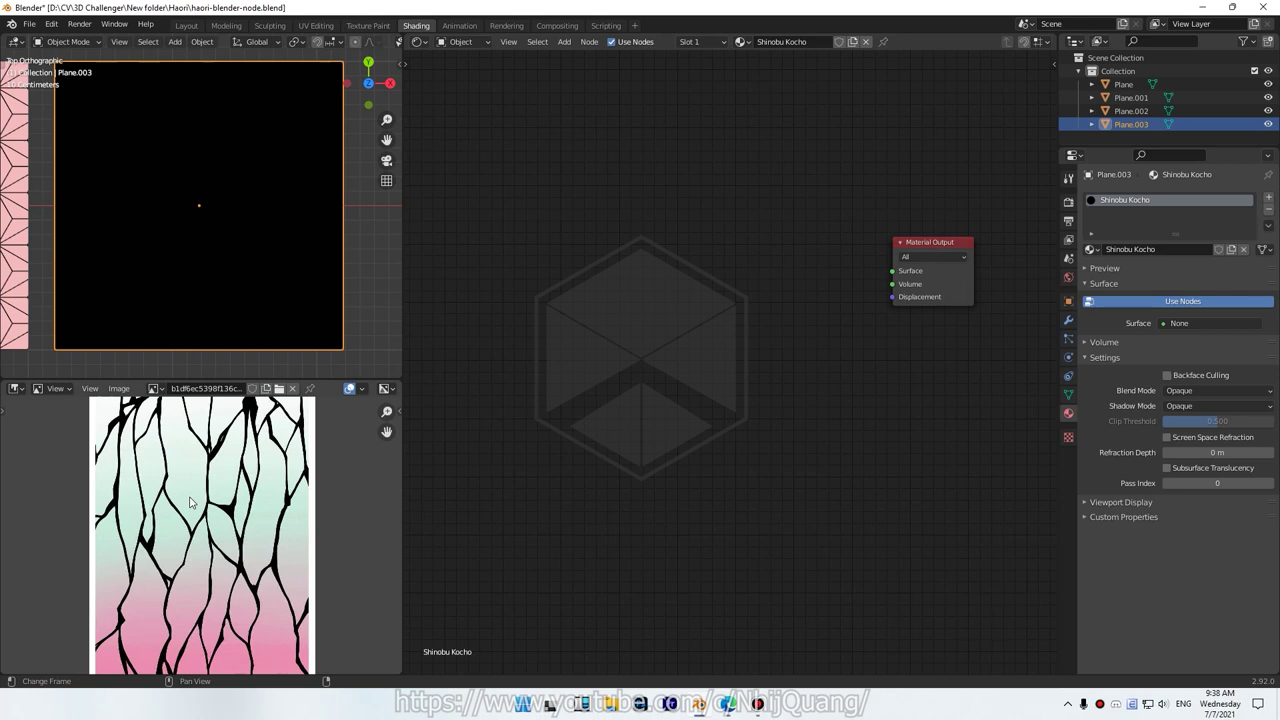
- Add a Voronoi Texture and connect its Distance to the Material Output Surface
key(shift+a)
click(640, 271)
text(voro)
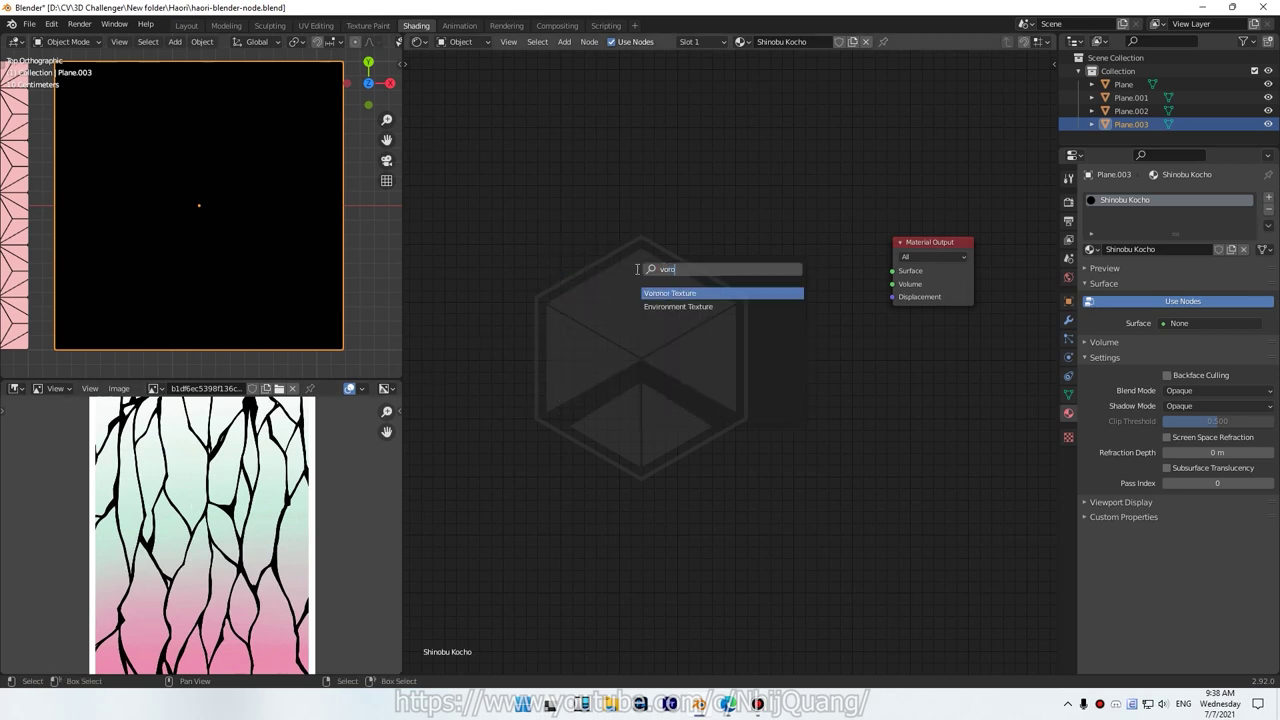
key(Return)
click(766, 230)
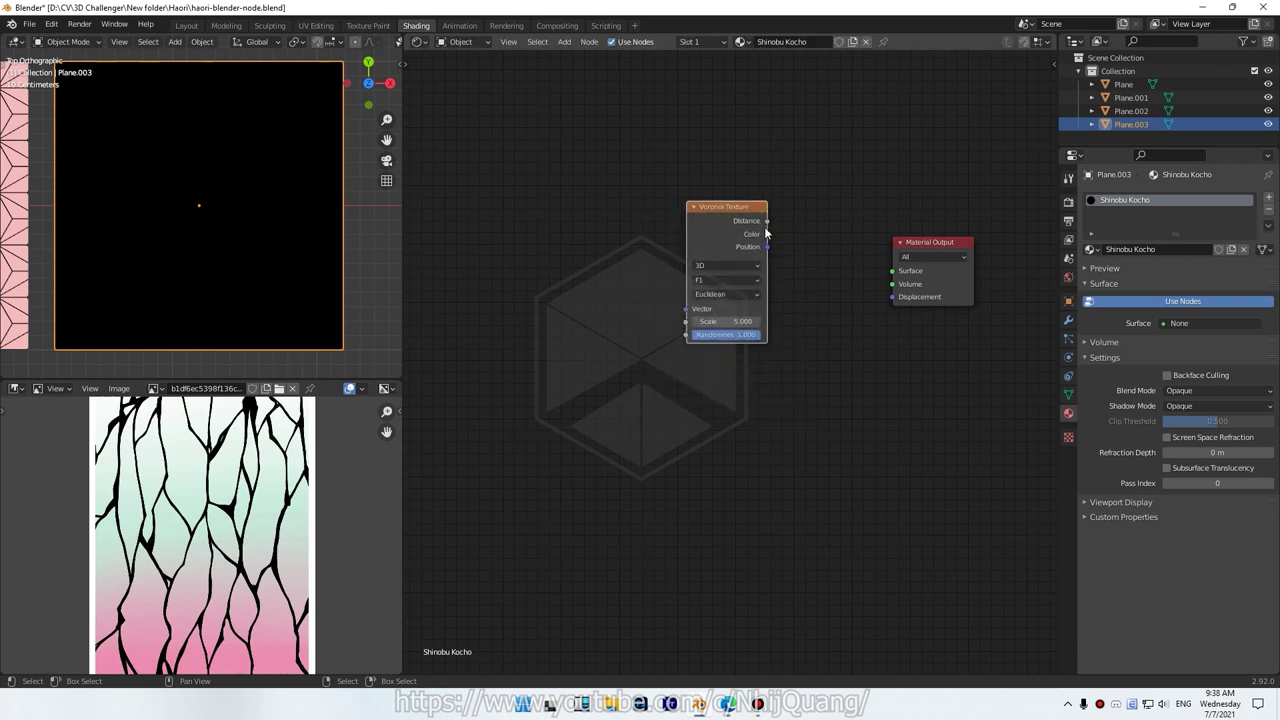
drag(767, 220, 892, 270)
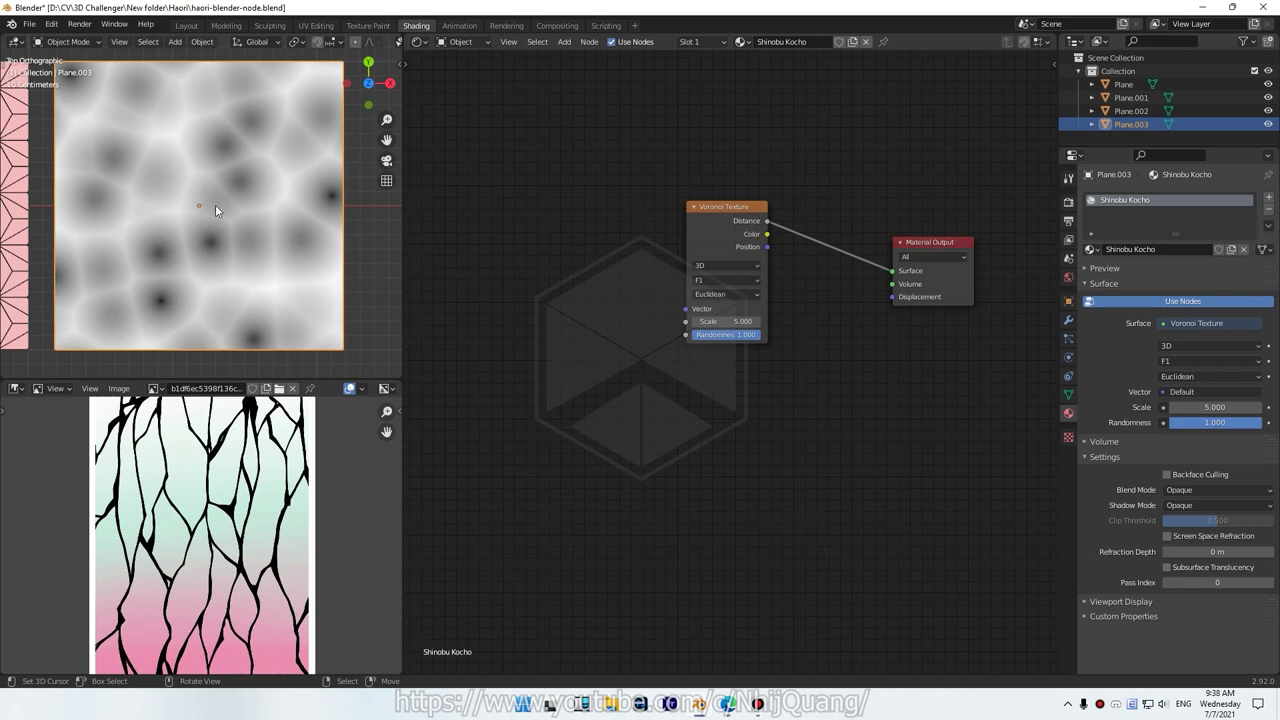
drag(716, 243, 787, 250)
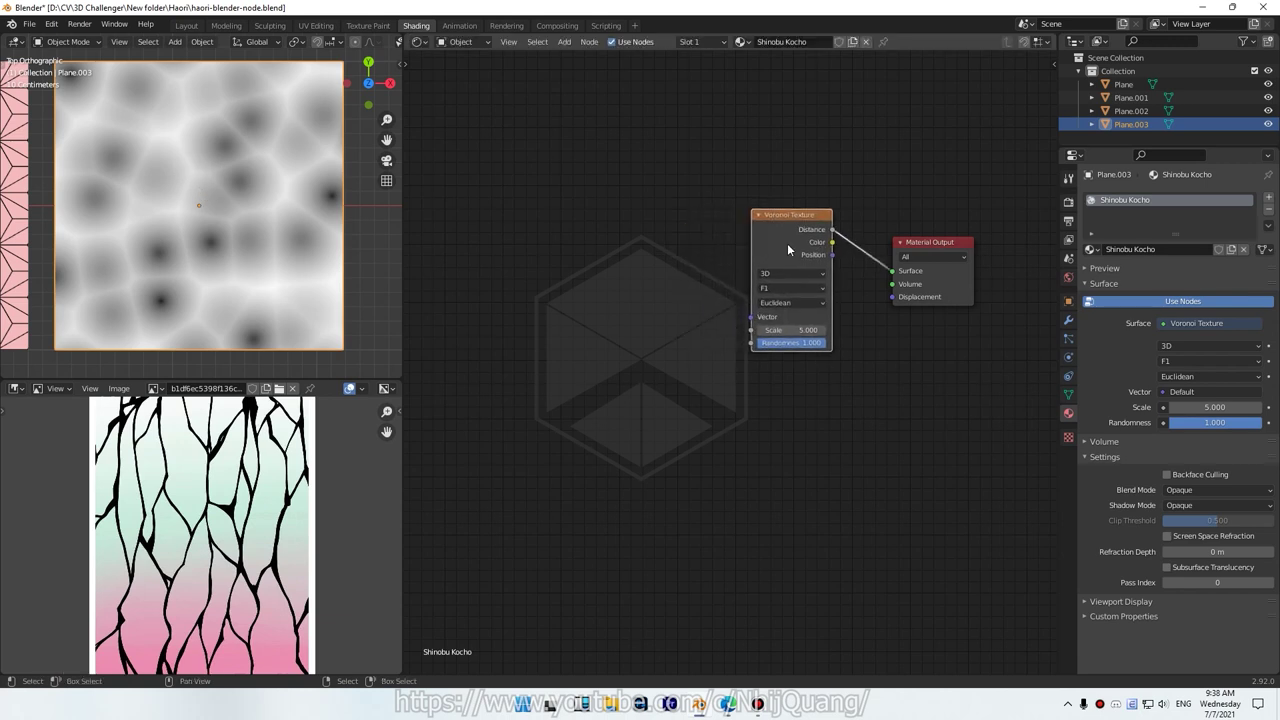
- Feed the Voronoi with Texture Coordinate and Mapping nodes via Ctrl+T
key(ctrl+t)
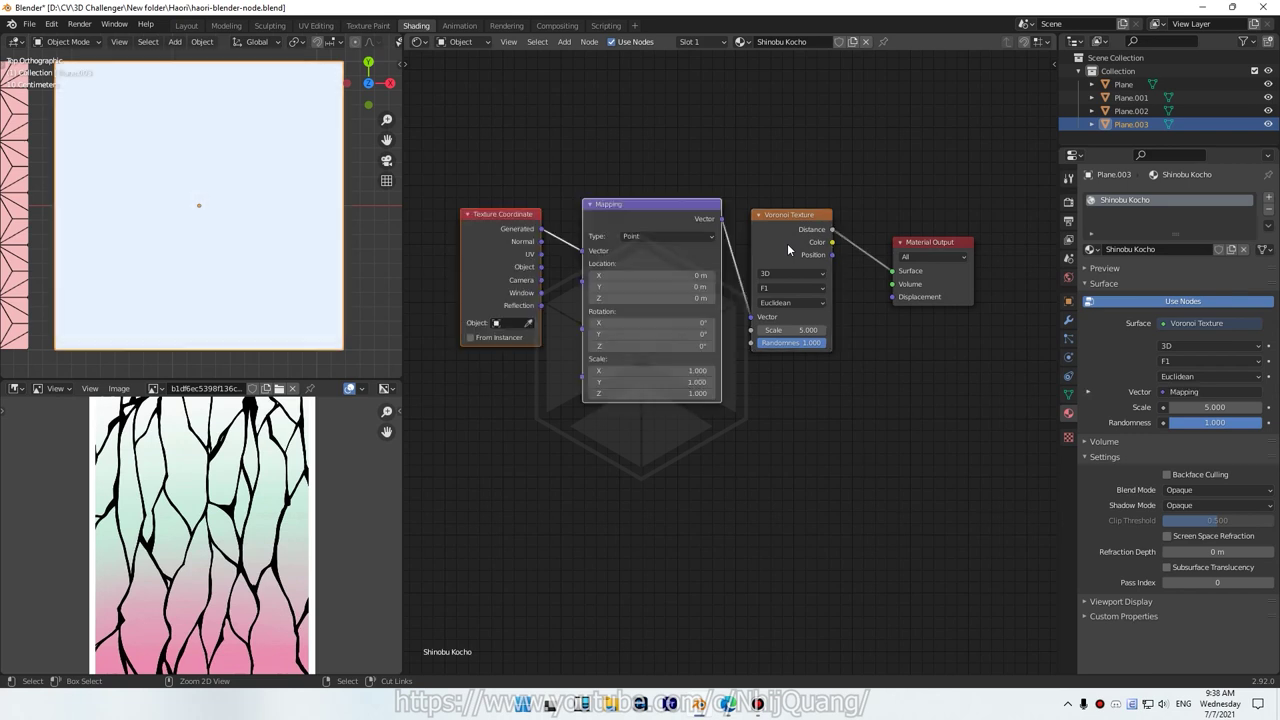
click(496, 251)
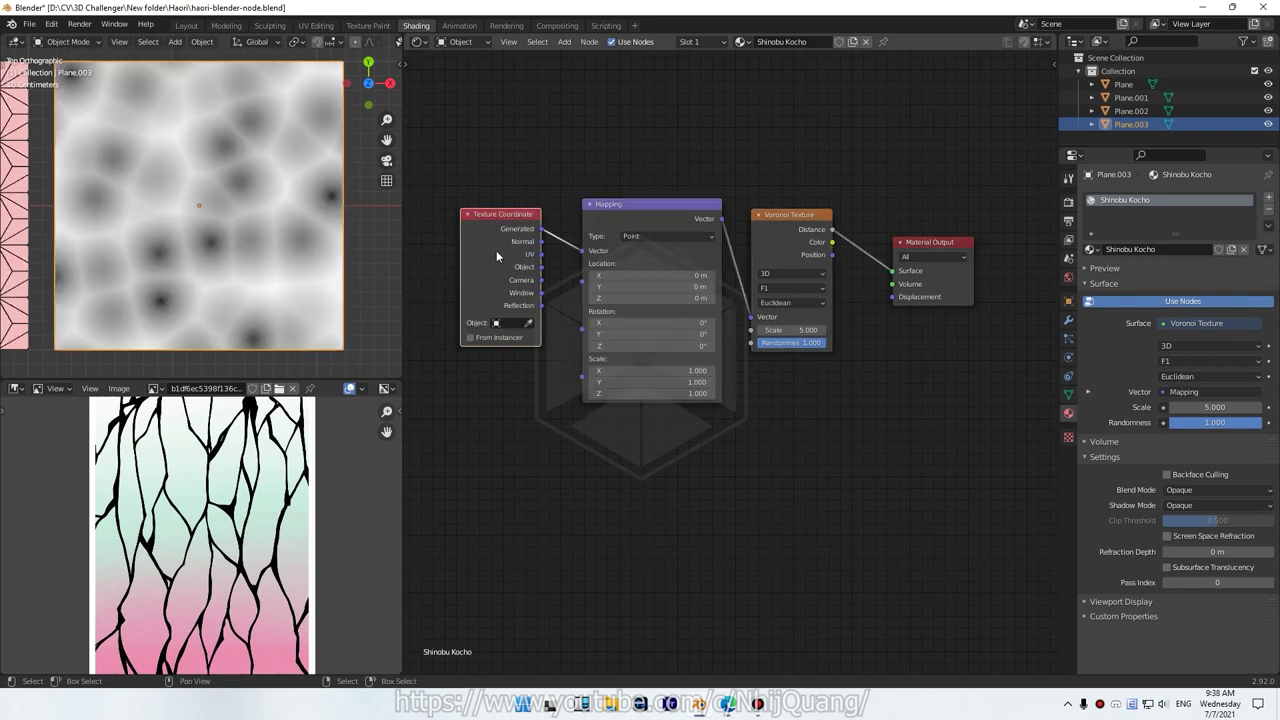
click(783, 255)
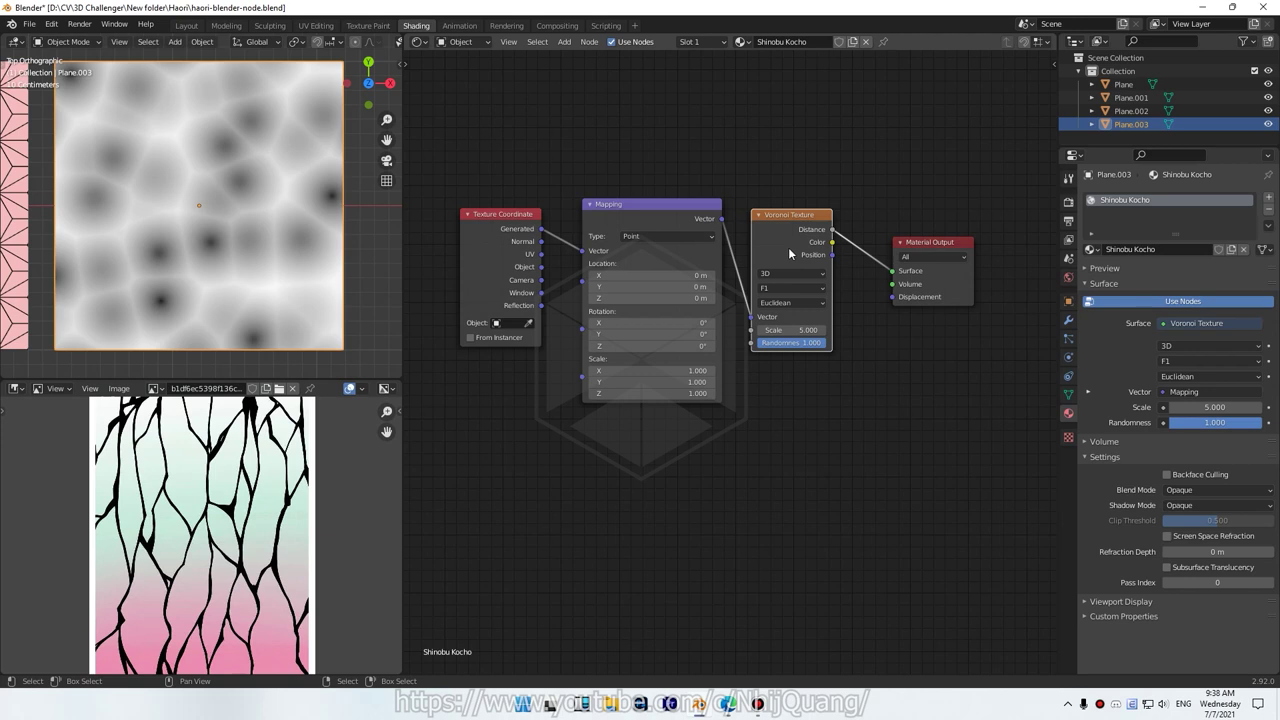
click(480, 248)
click(449, 186)
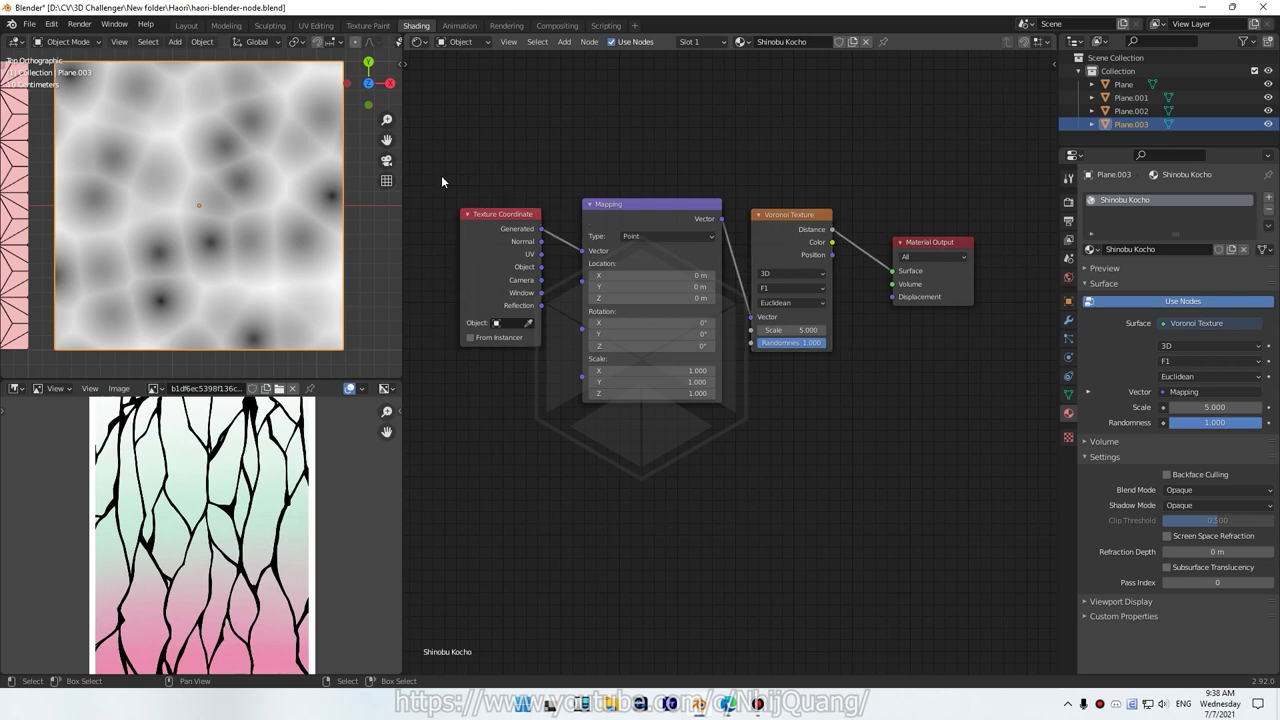
click(51, 23)
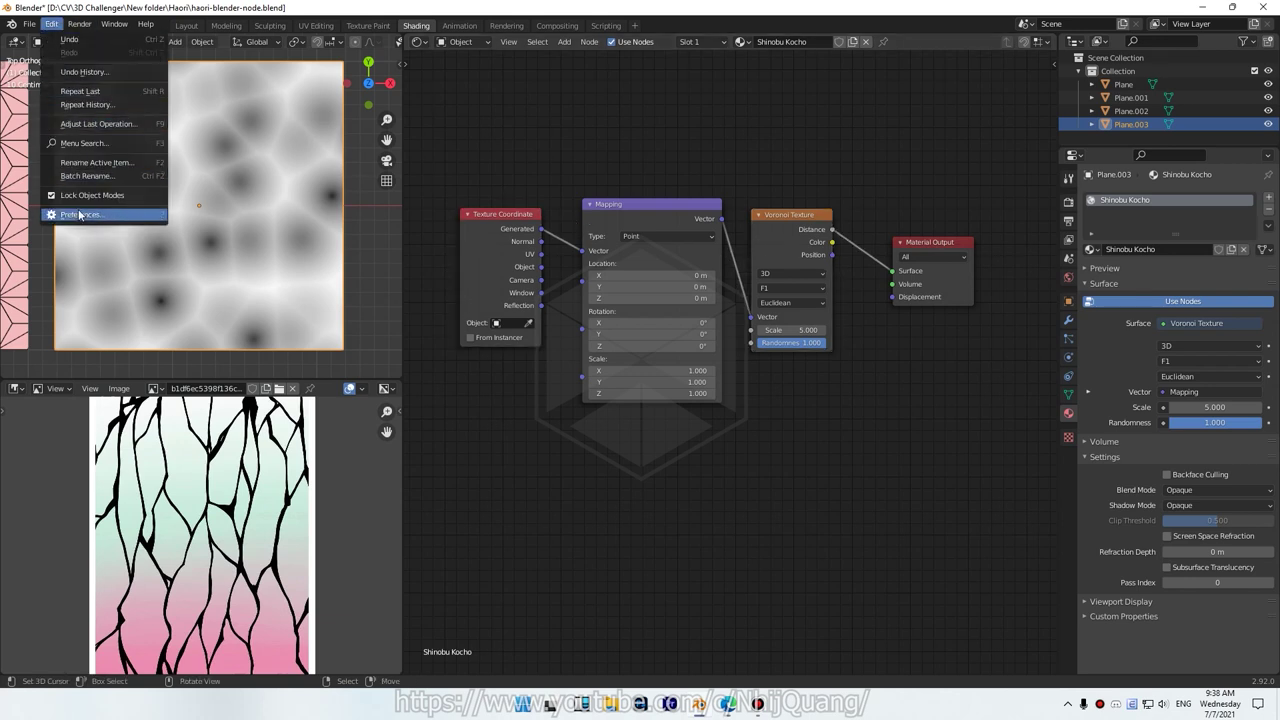
click(82, 215)
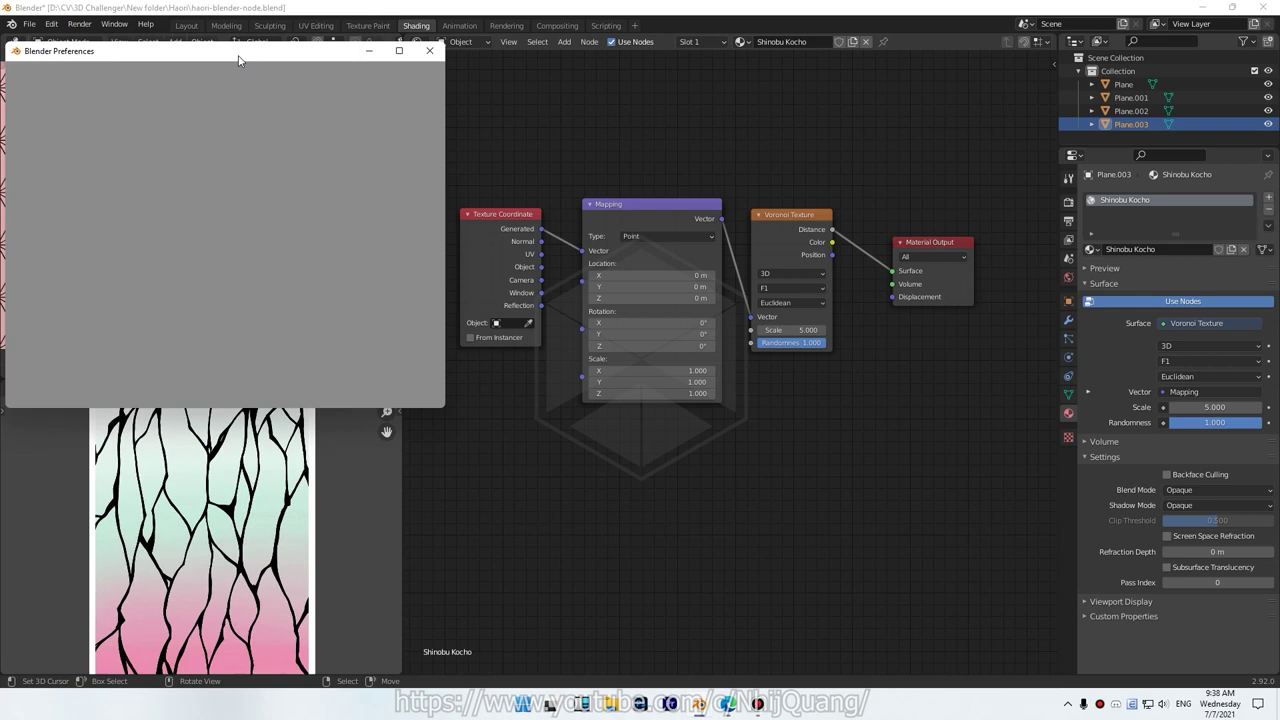
drag(204, 62, 551, 102)
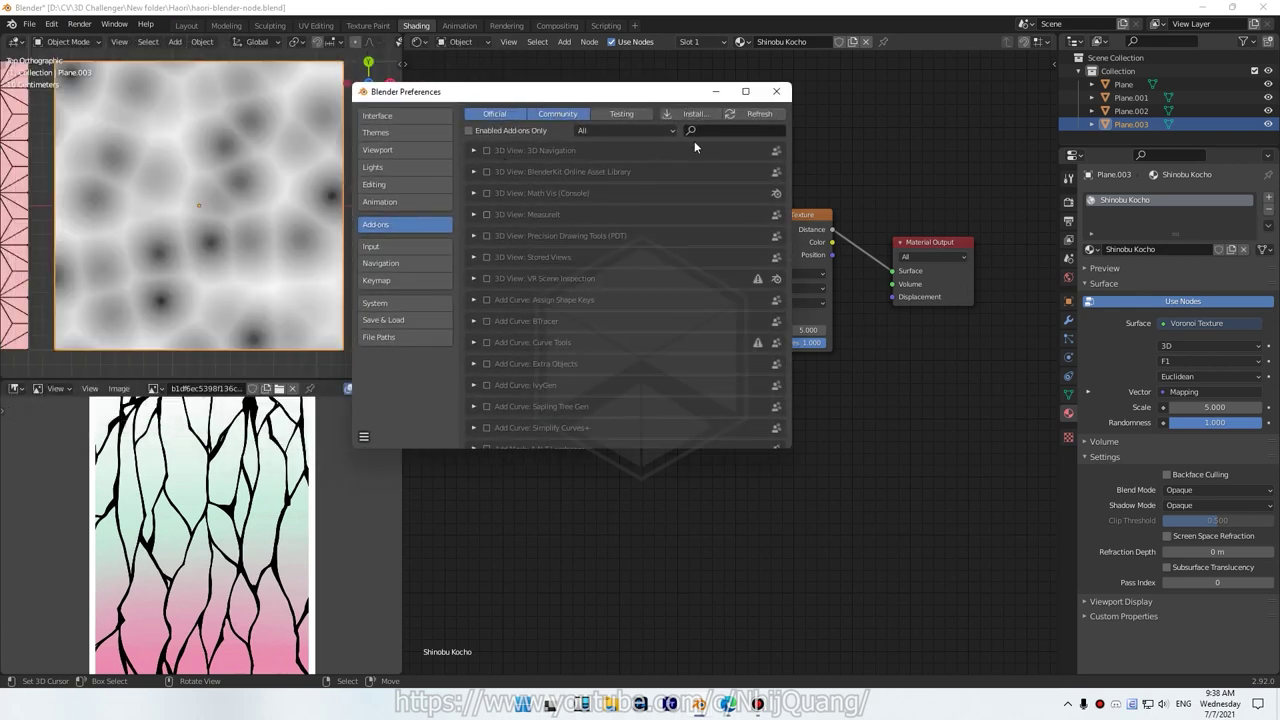
click(723, 132)
text(node)
key(Return)
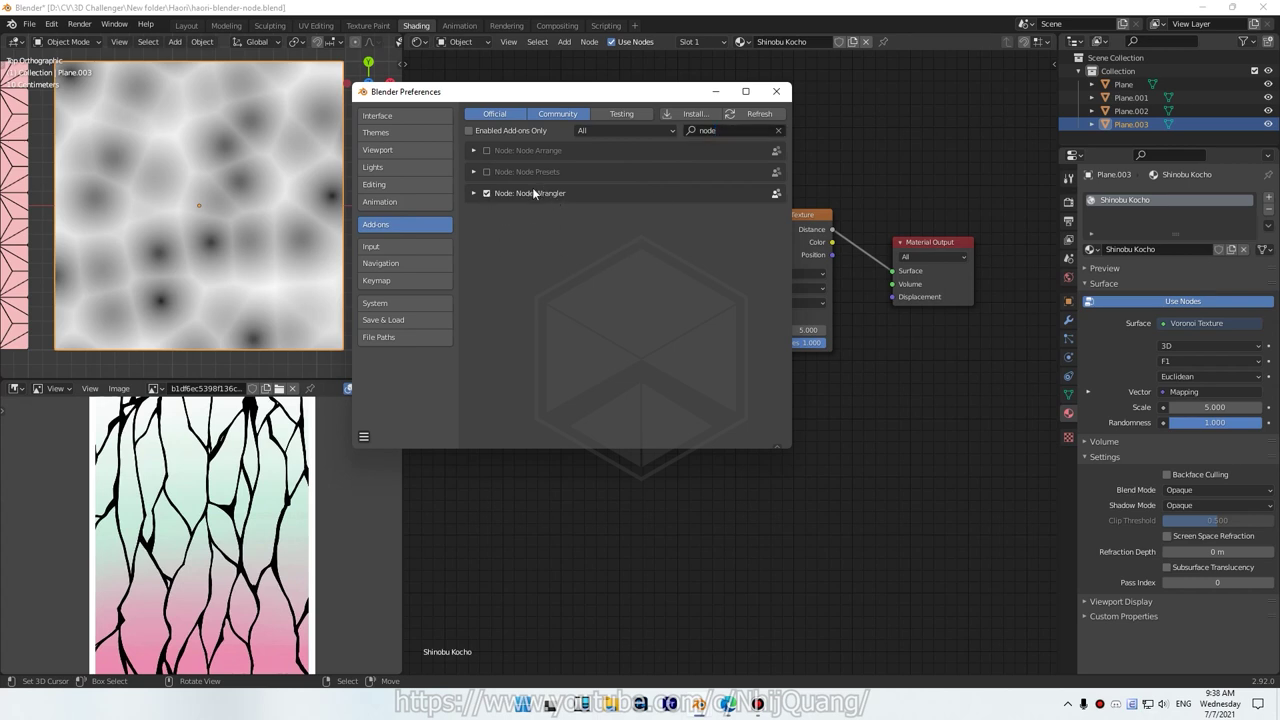
click(776, 91)
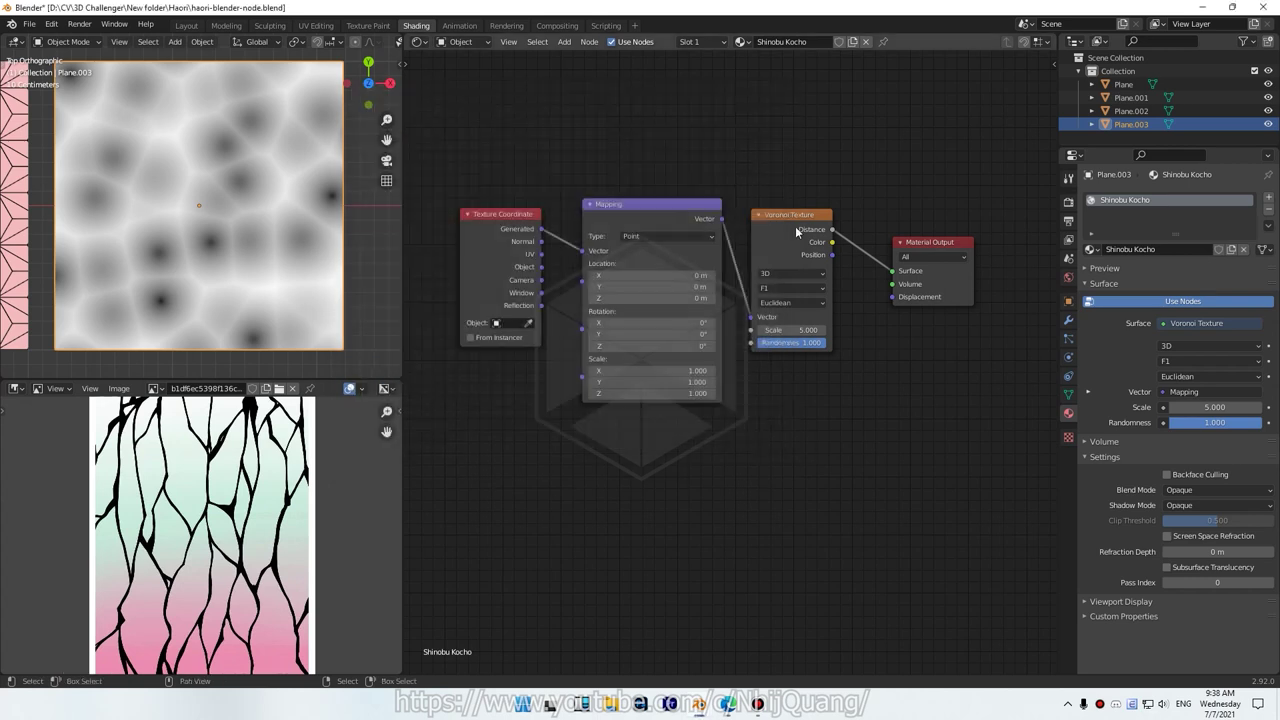
click(797, 232)
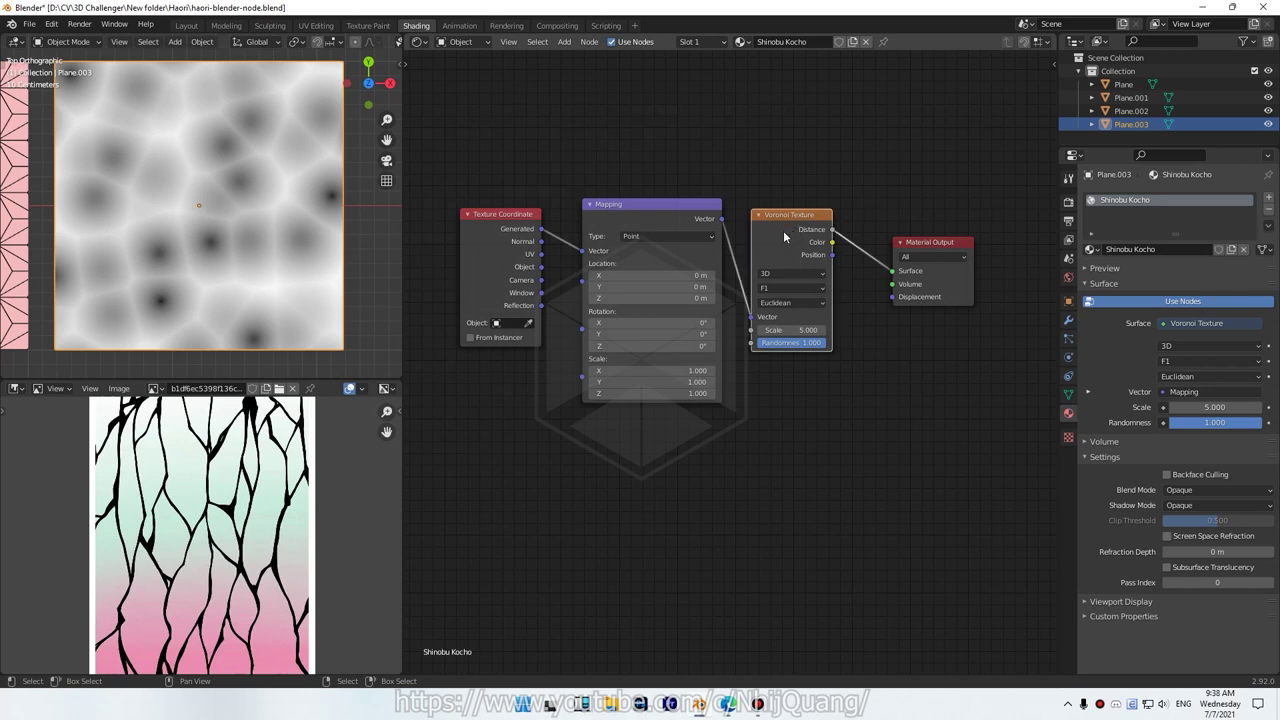
key(shift+a)
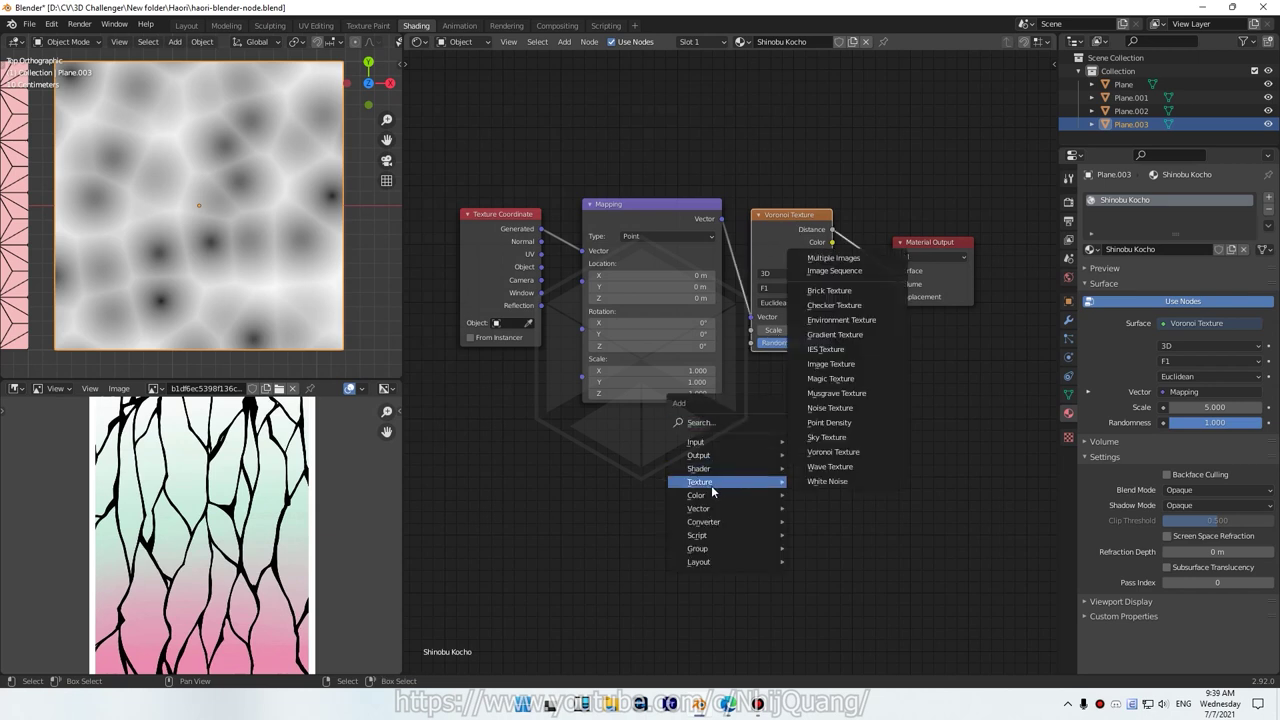
click(850, 437)
click(835, 432)
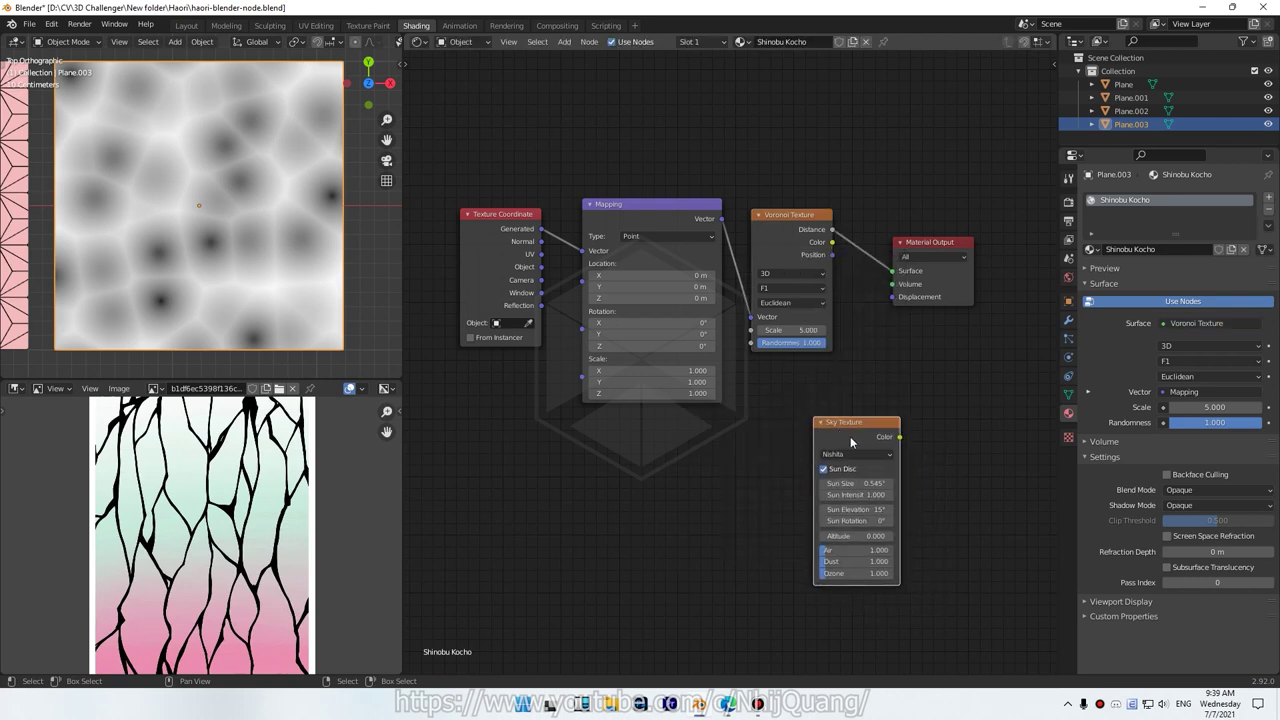
key(ctrl+t)
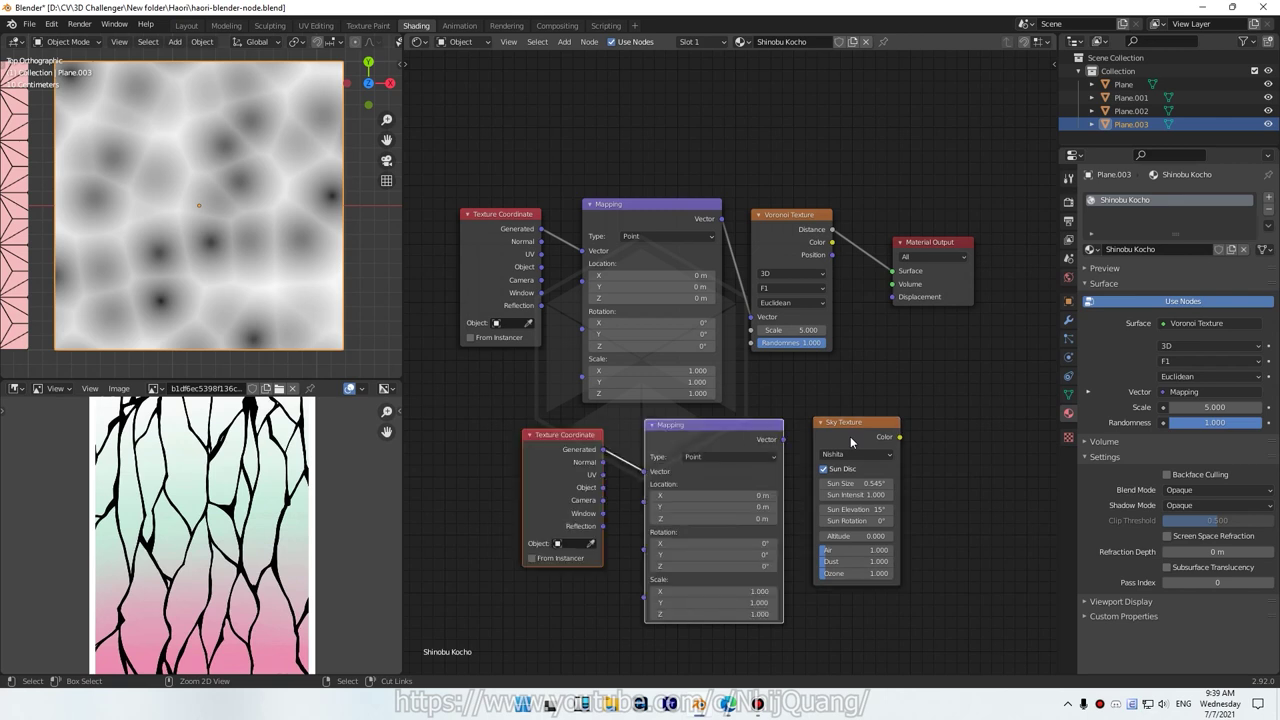
drag(464, 436, 718, 609)
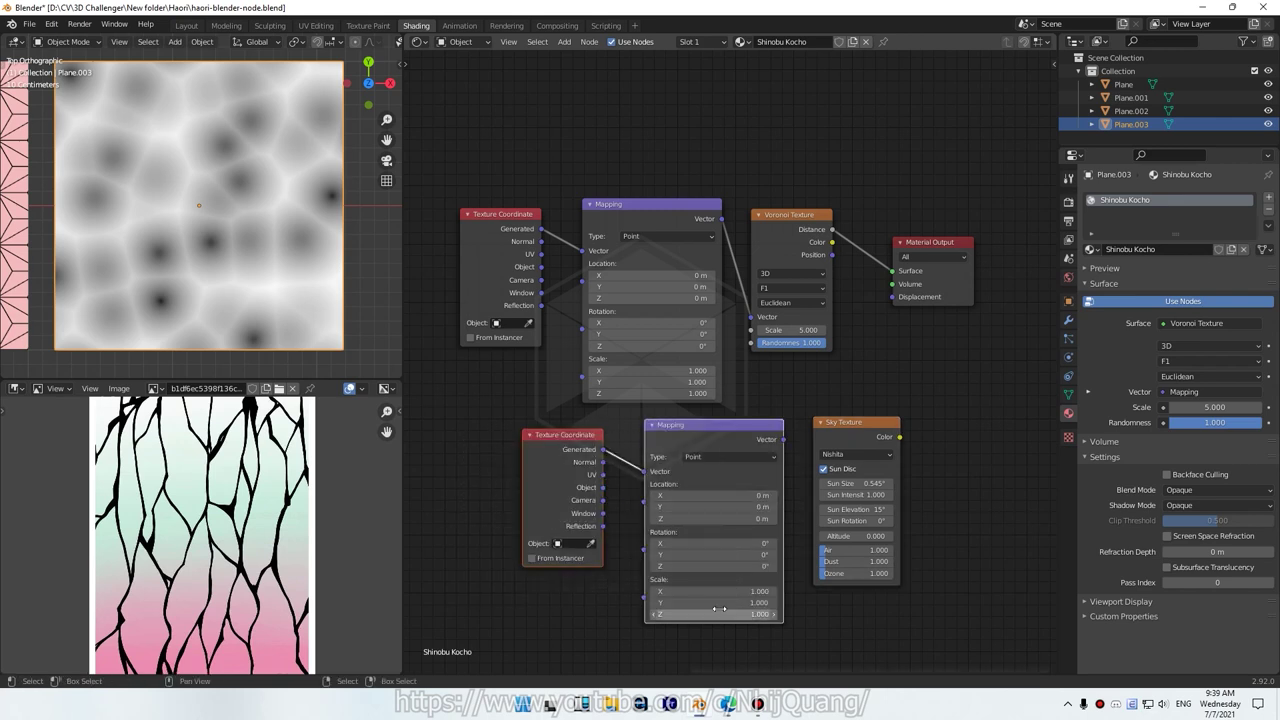
key(x)
click(875, 452)
key(x)
key(shift+a)
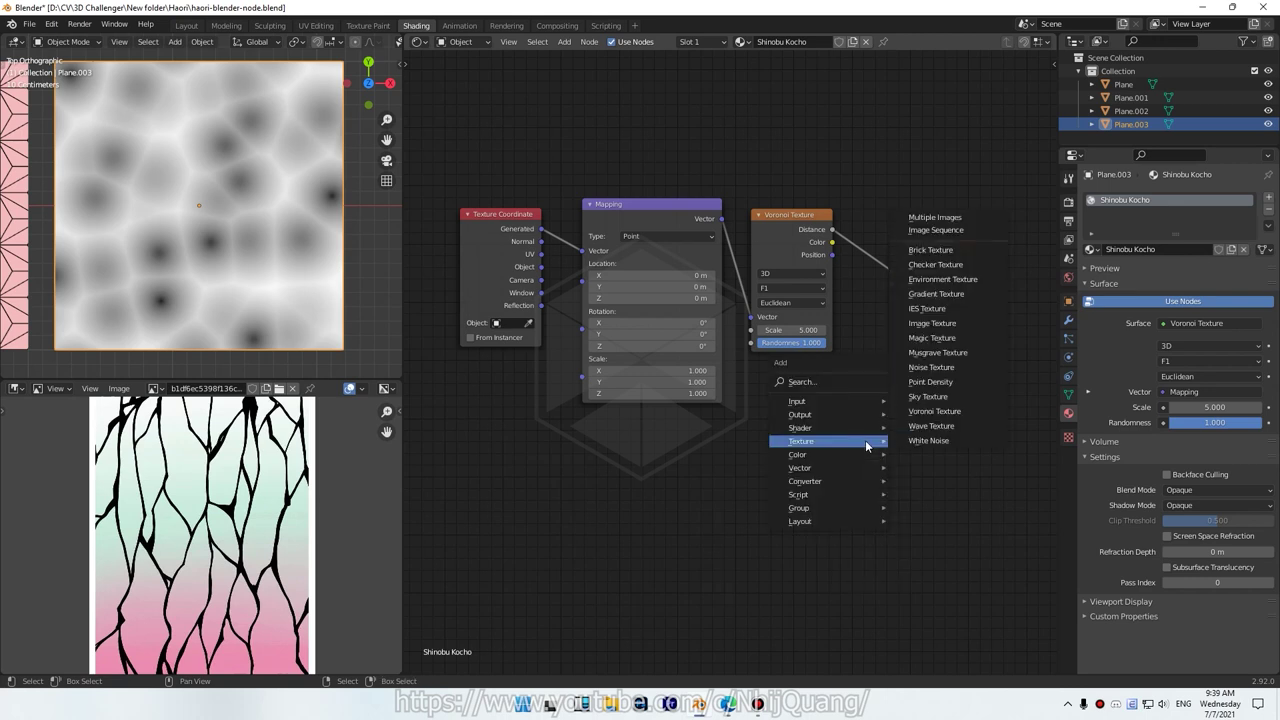
mouse_move(800, 428)
click(930, 452)
click(901, 446)
key(ctrl+t)
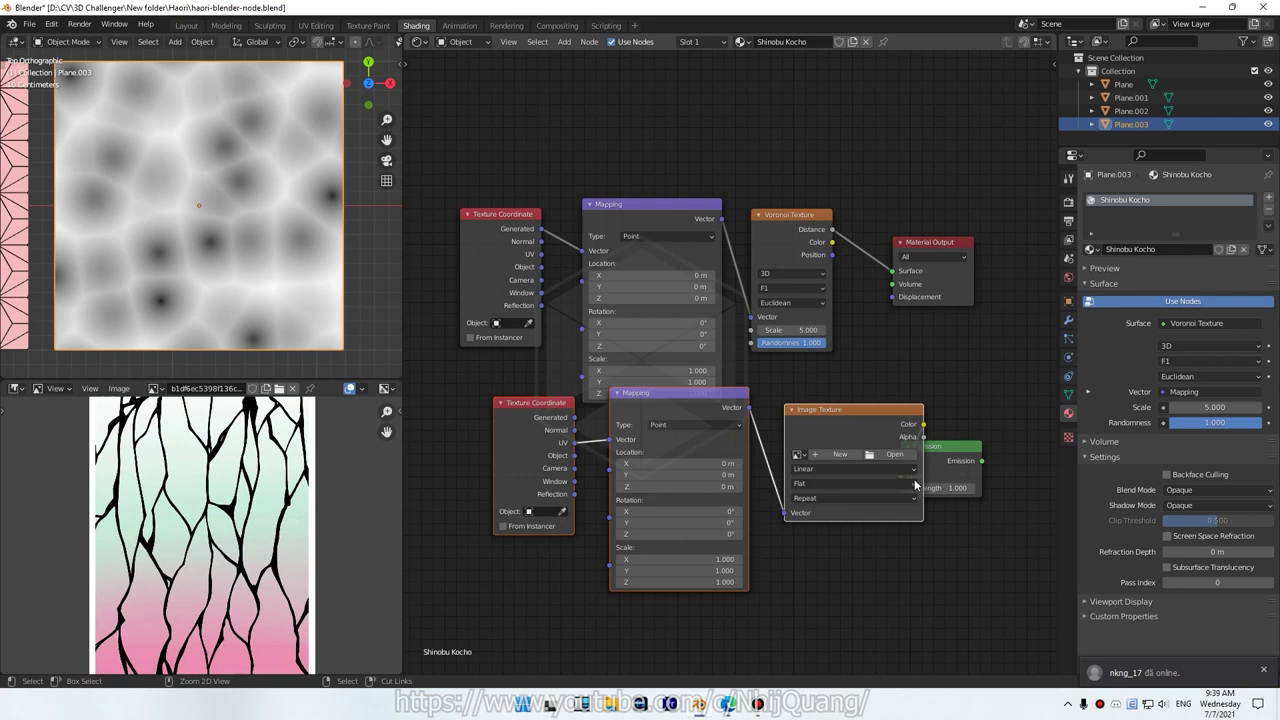
drag(846, 604, 507, 455)
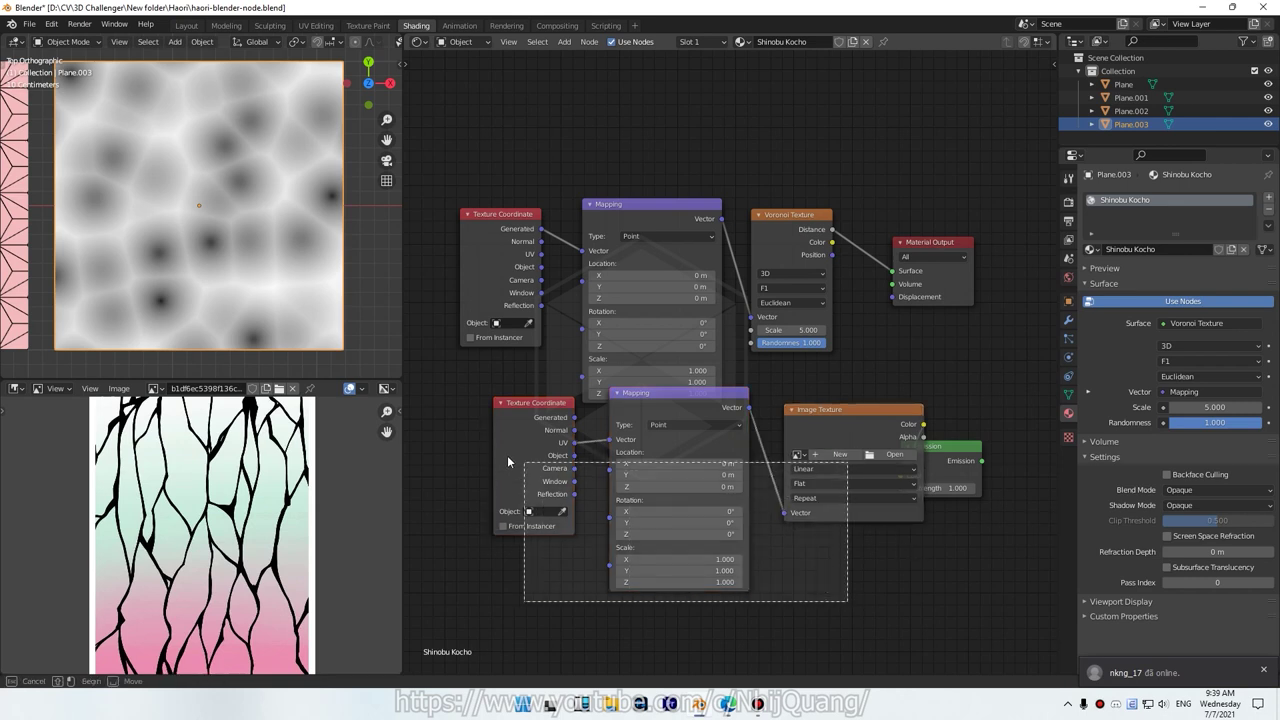
mouse_move(844, 428)
mouse_down()
mouse_move(772, 487)
mouse_move(799, 465)
mouse_up()
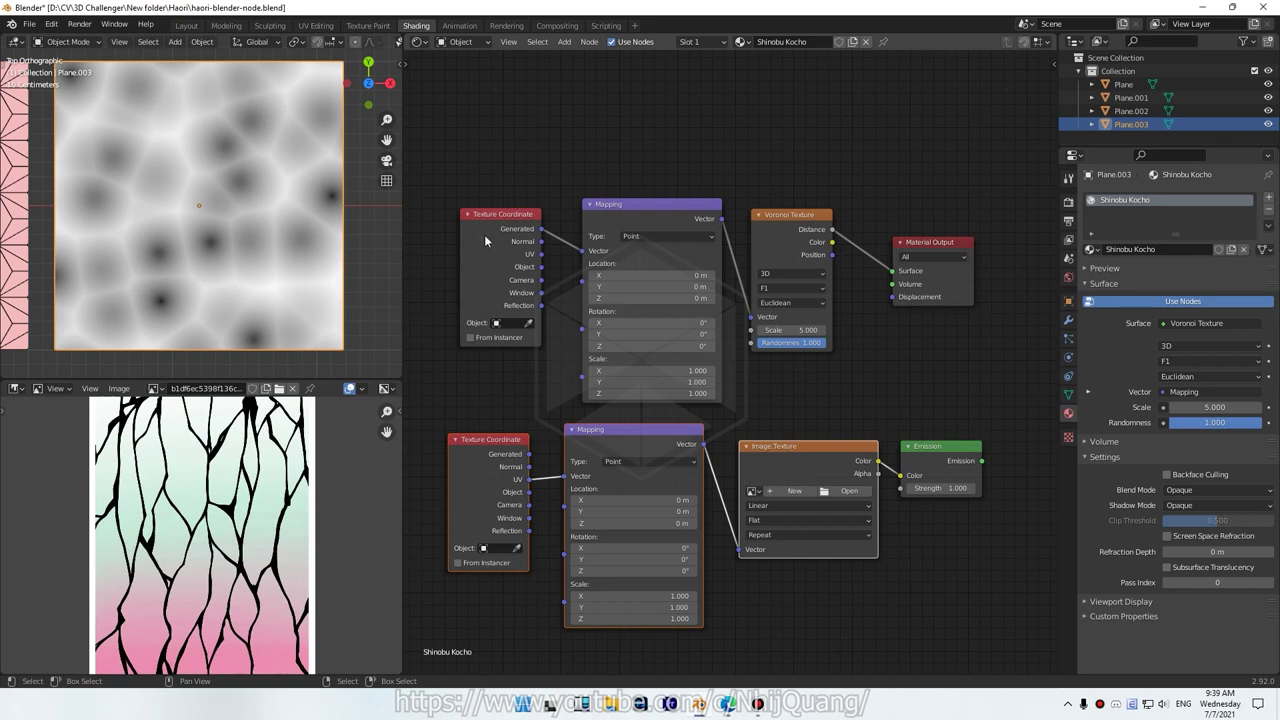
drag(449, 152, 512, 226)
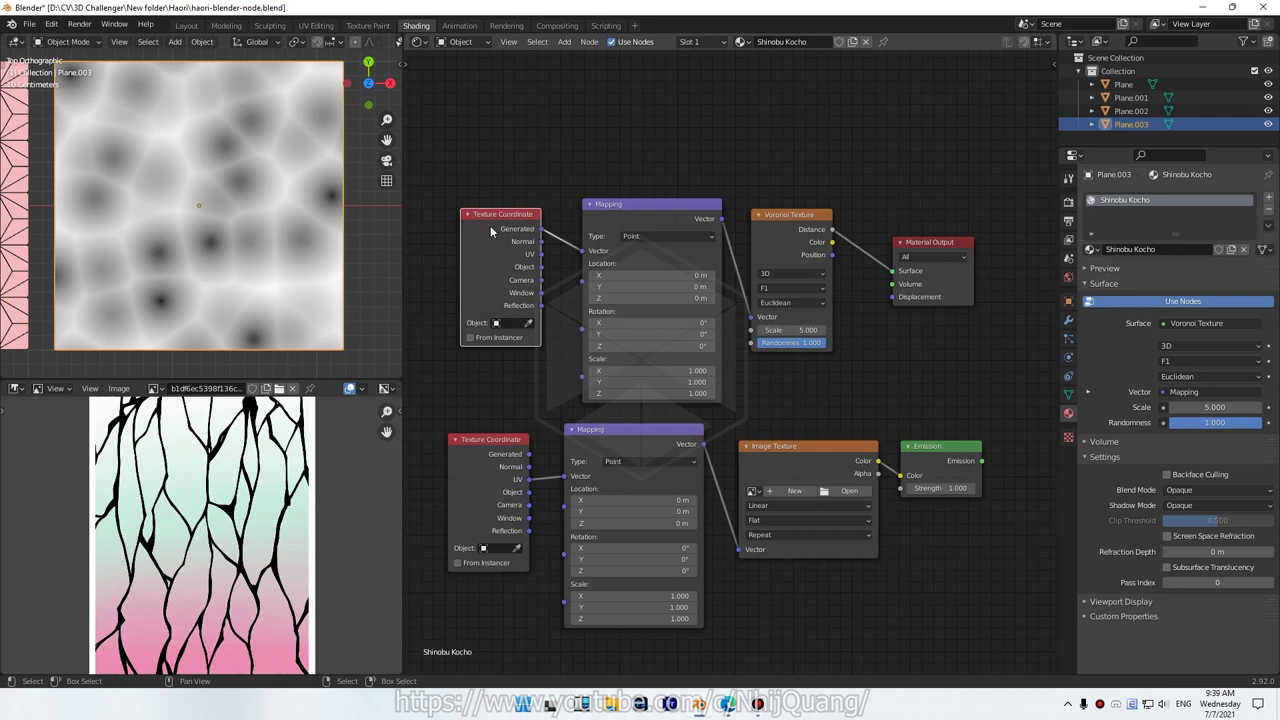
mouse_move(453, 426)
mouse_down()
mouse_move(812, 637)
mouse_move(846, 626)
mouse_up()
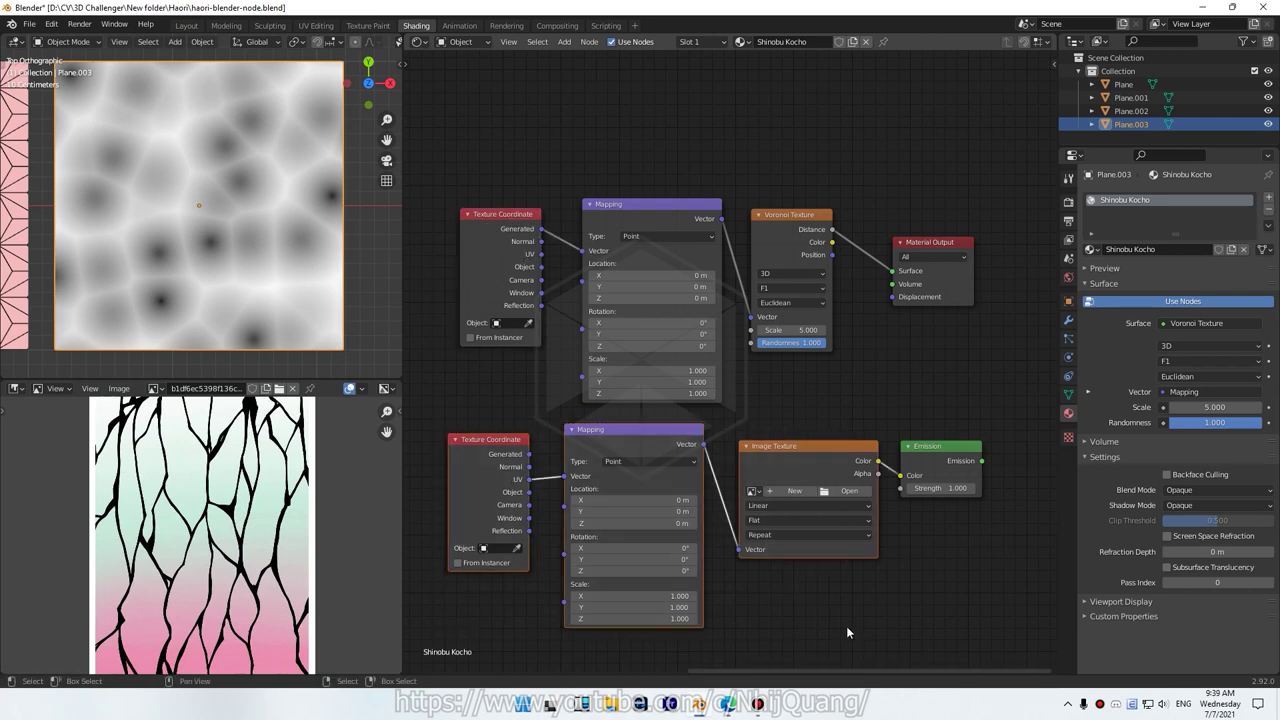
ctrl+scroll(624, 532, left, 5)
ctrl+scroll(850, 560, right, 4)
ctrl+scroll(1021, 589, right, 4)
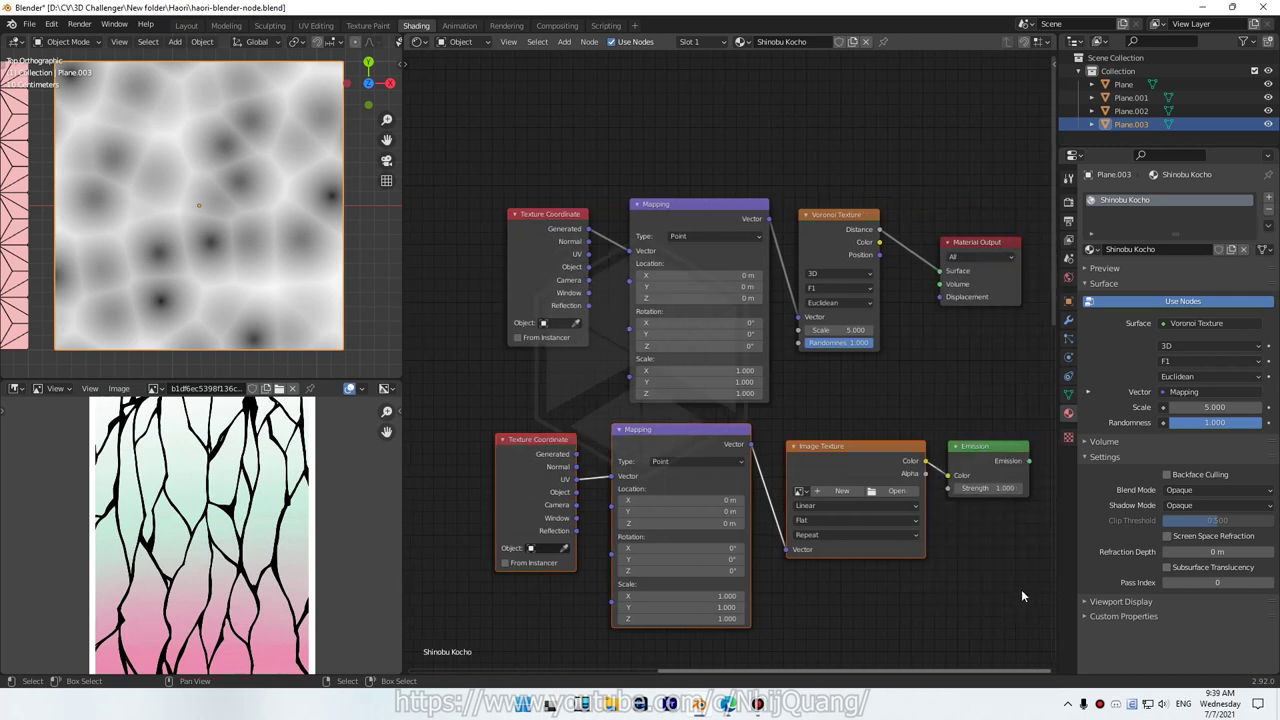
ctrl+scroll(1011, 589, right, 2)
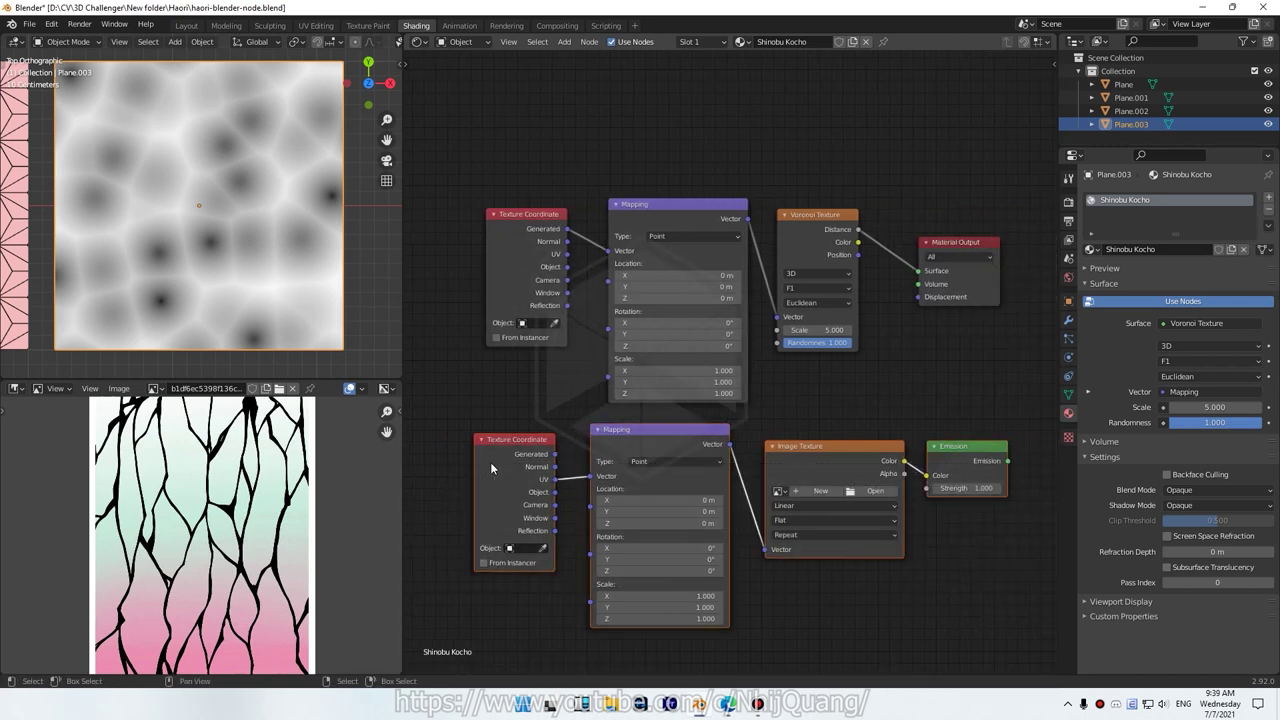
key(Delete)
scroll(715, 236, up, 2)
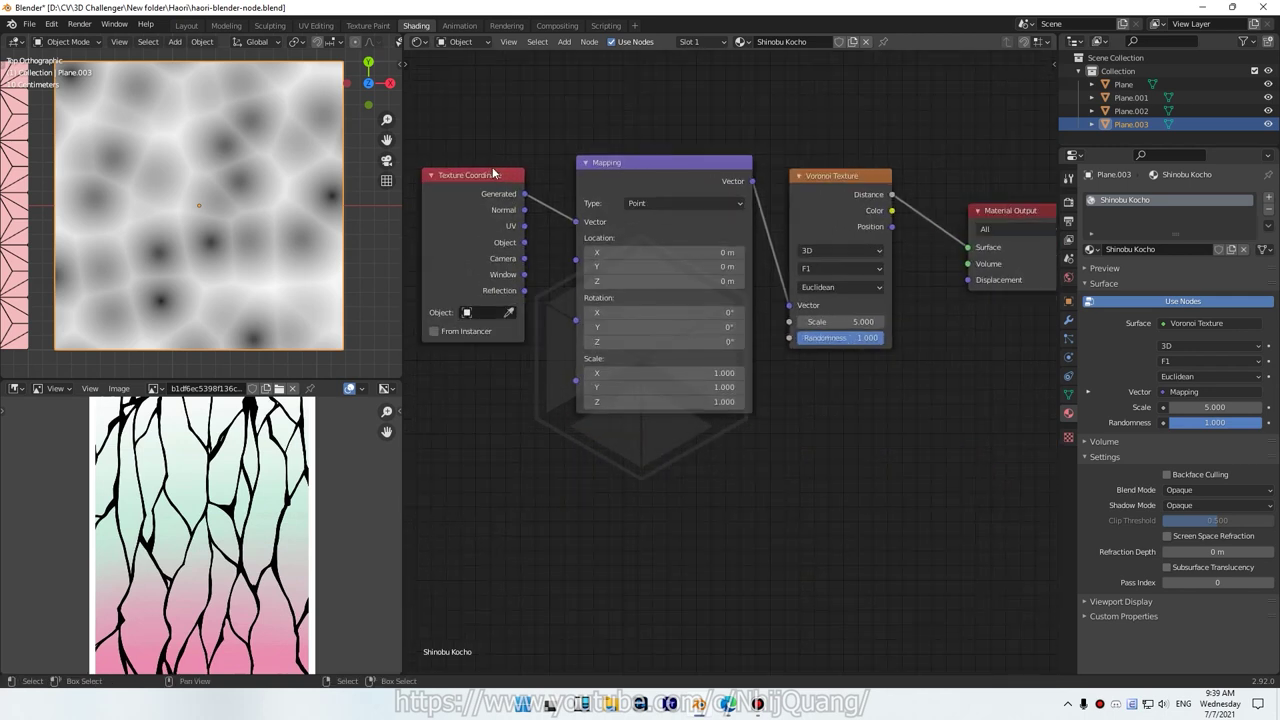
- Connect the Texture Coordinate Object output to the Mapping node's Vector
drag(524, 242, 576, 221)
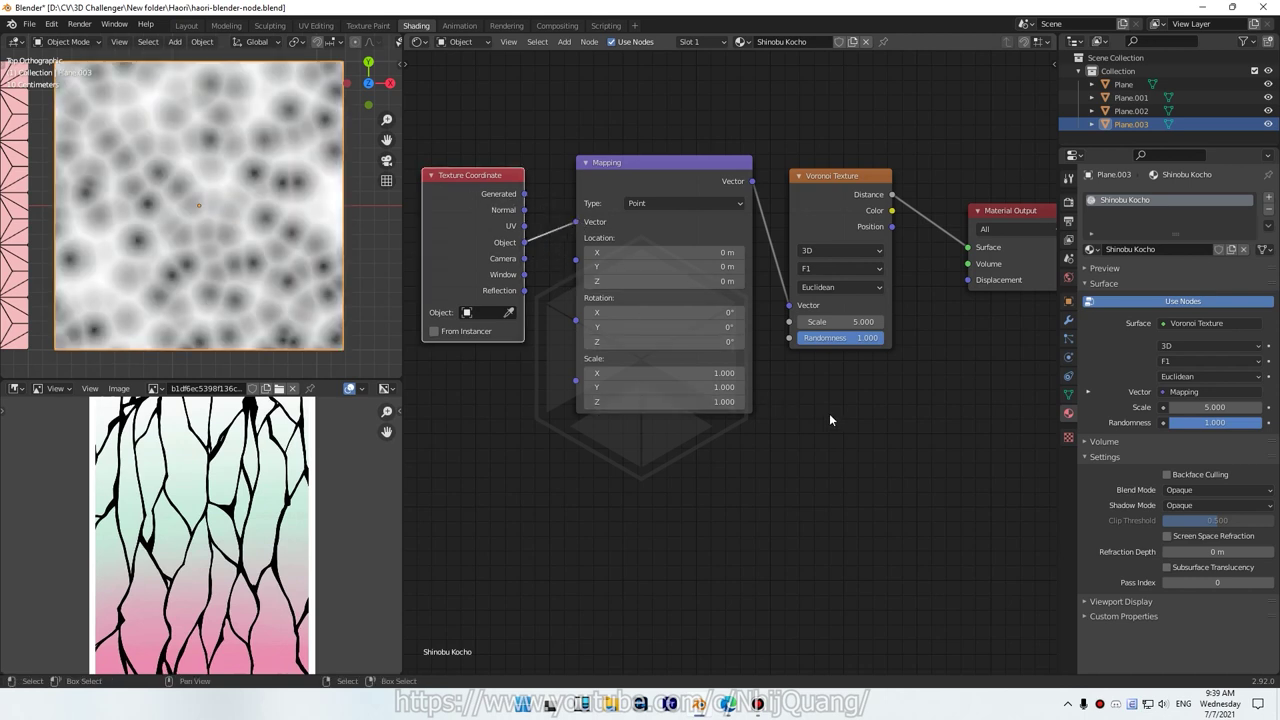
middle_drag(829, 413, 796, 452)
scroll(786, 295, up, 2)
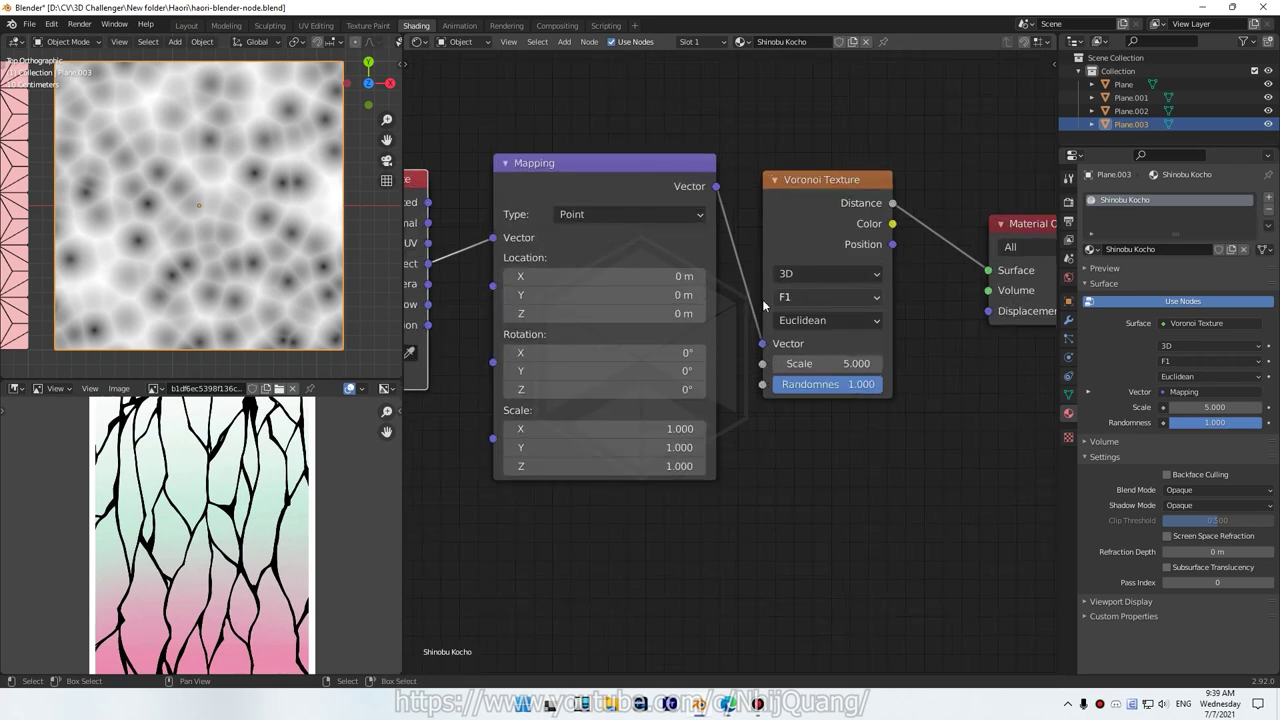
- Switch the Voronoi feature to Distance to Edge and set its Scale to 4.2
click(829, 297)
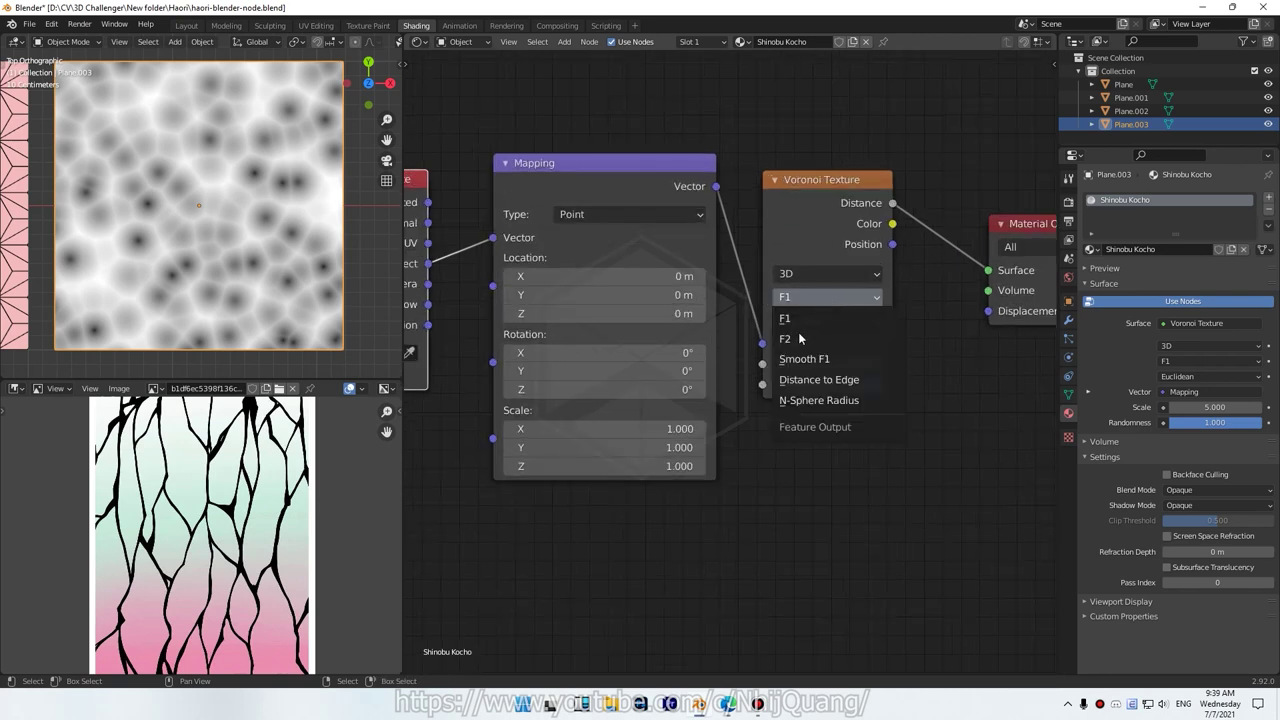
click(886, 380)
scroll(892, 376, down, 2)
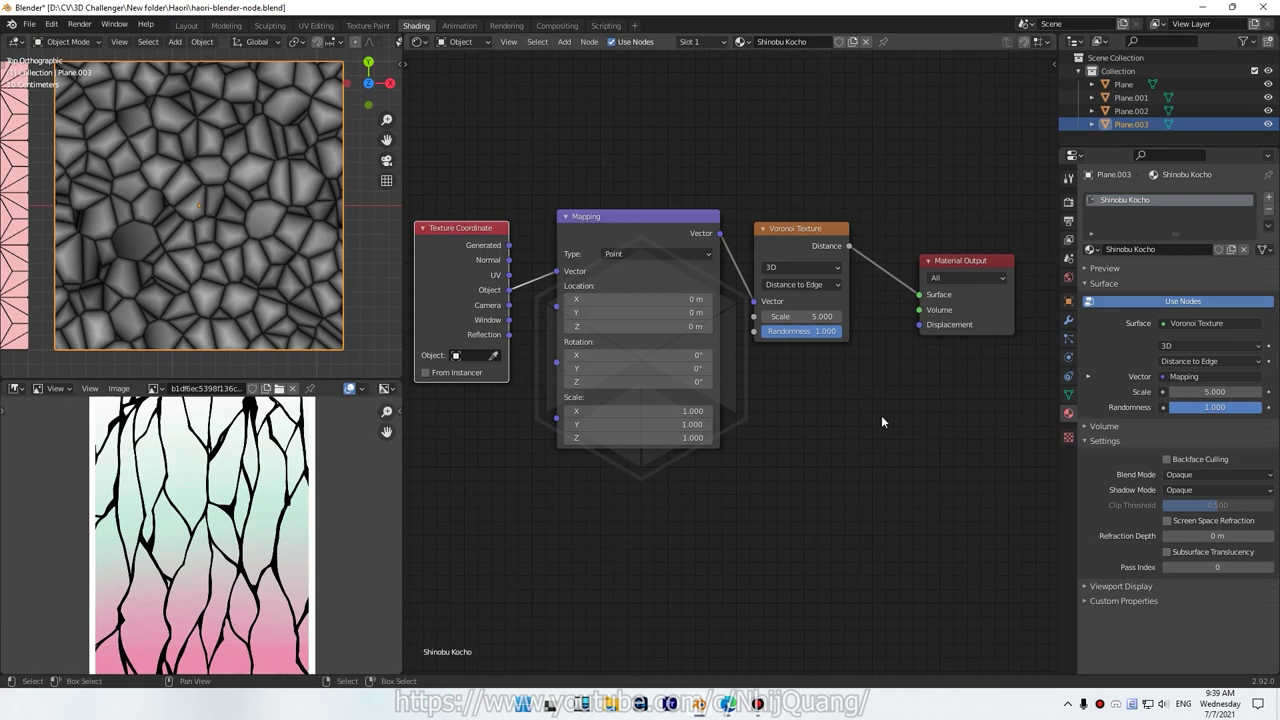
scroll(849, 336, up, 3)
mouse_move(835, 294)
mouse_down()
mouse_move(795, 294)
mouse_move(850, 294)
mouse_move(835, 294)
mouse_up()
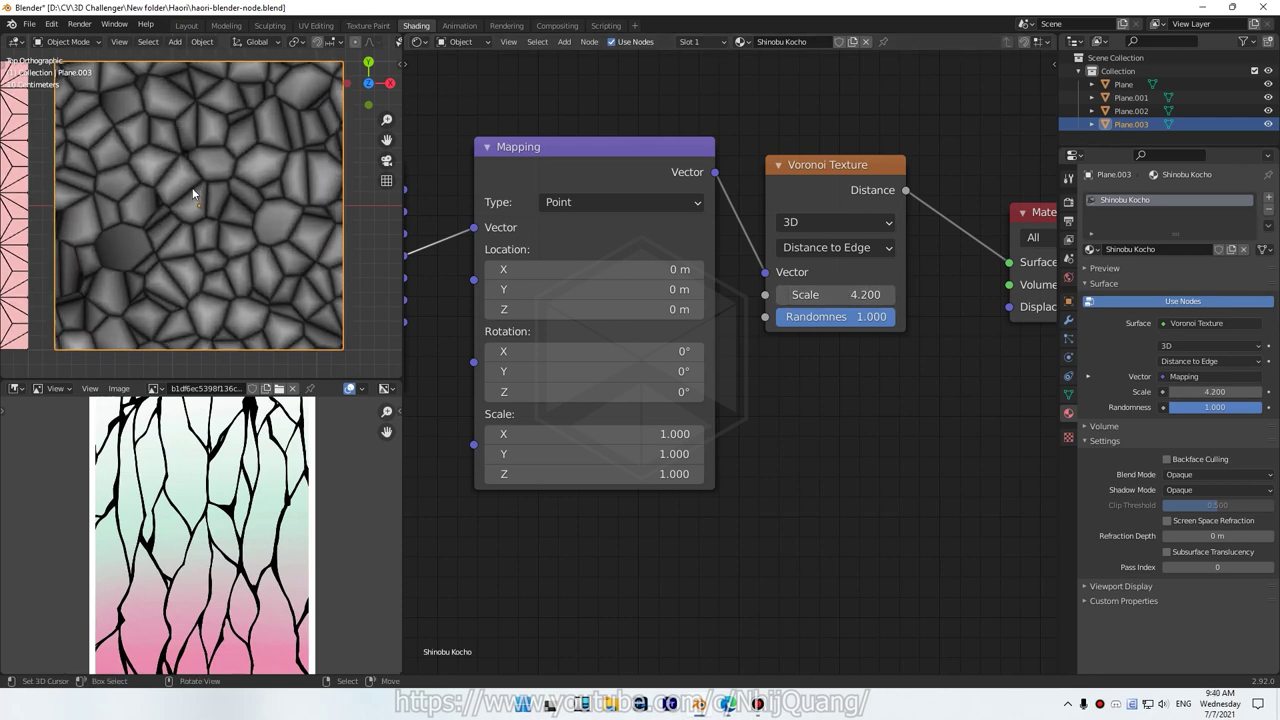
scroll(893, 472, down, 1)
scroll(775, 493, down, 1)
- Insert a ColorRamp between the Voronoi and Material Output with Constant interpolation
drag(816, 320, 968, 304)
key(shift+a)
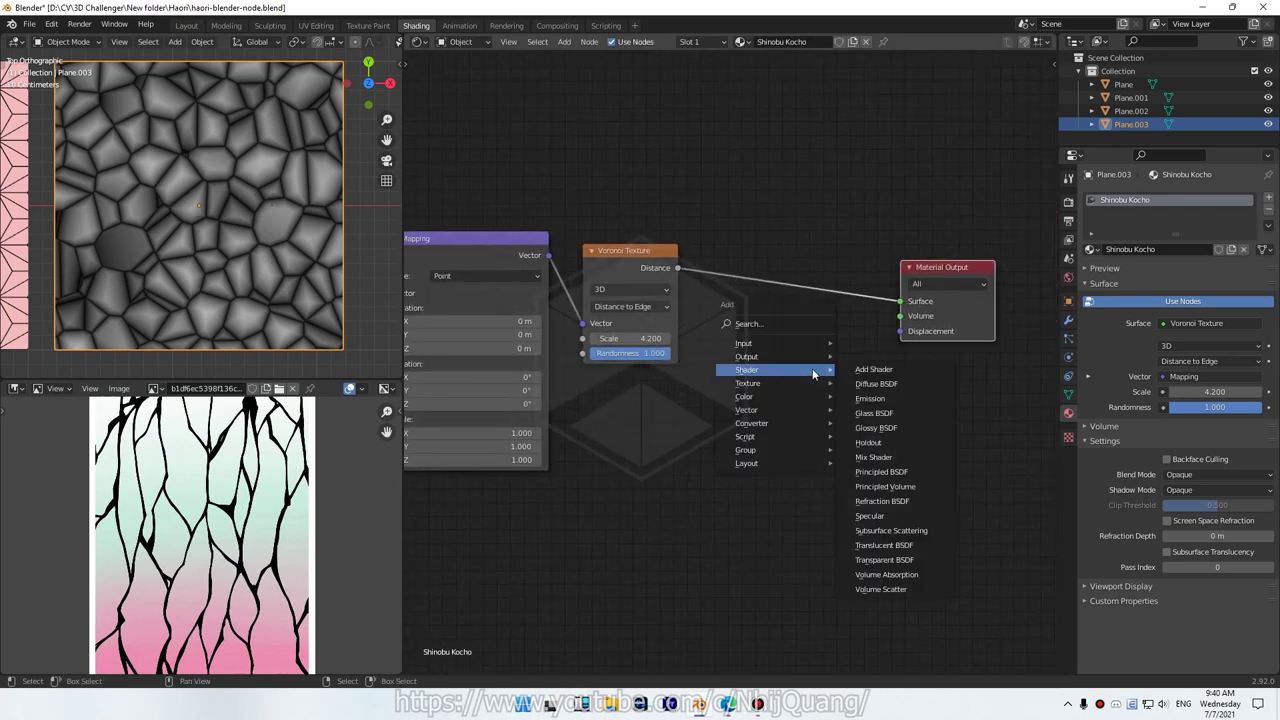
click(790, 323)
text(ramp)
click(850, 343)
click(776, 423)
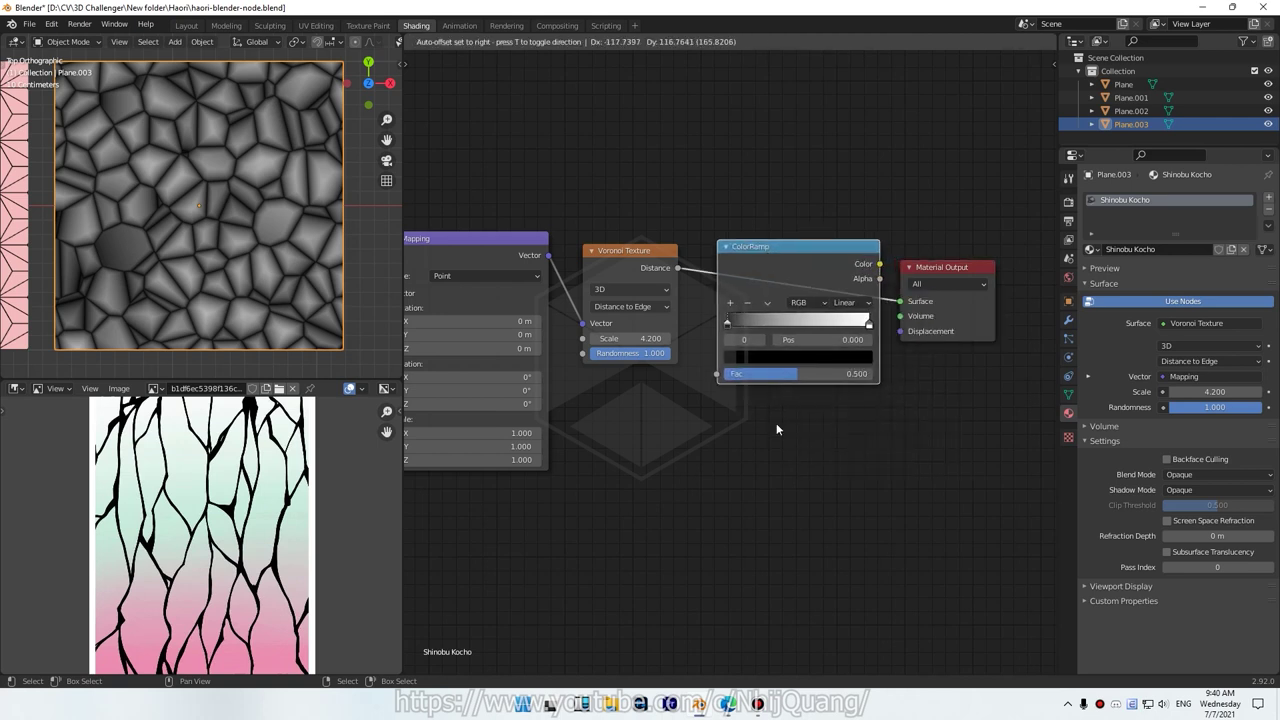
click(866, 302)
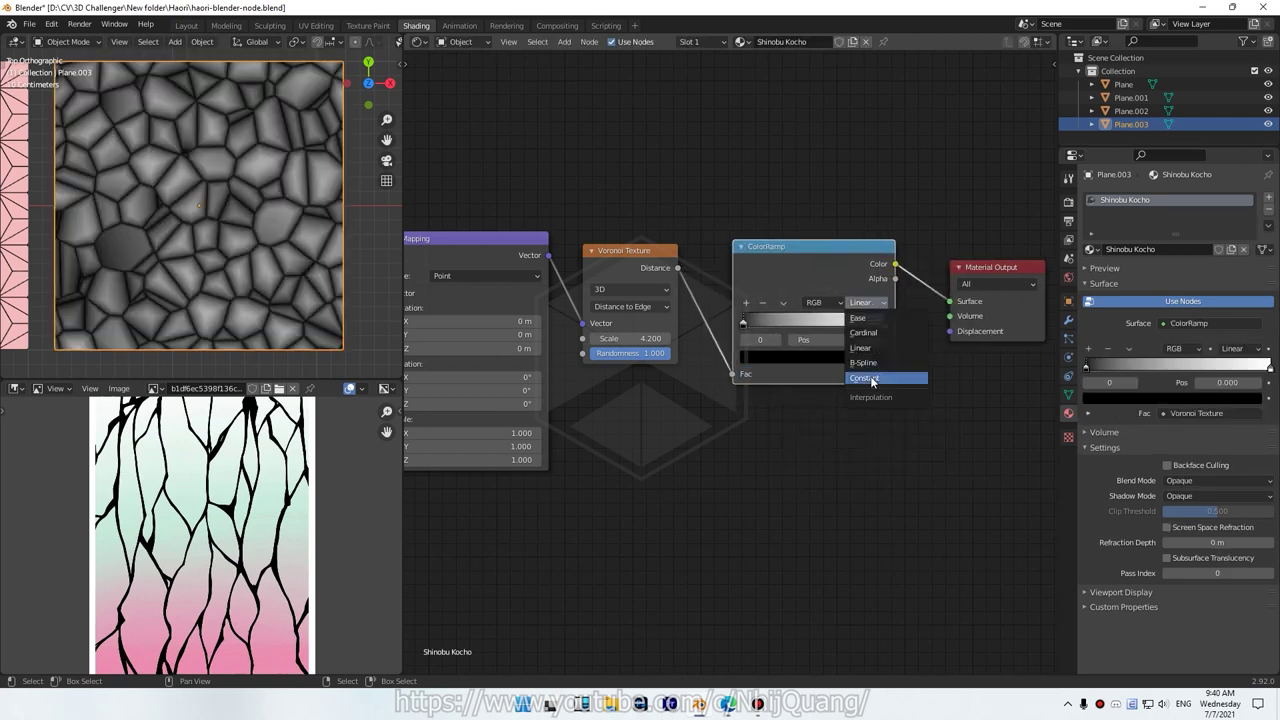
click(862, 377)
click(883, 323)
click(838, 326)
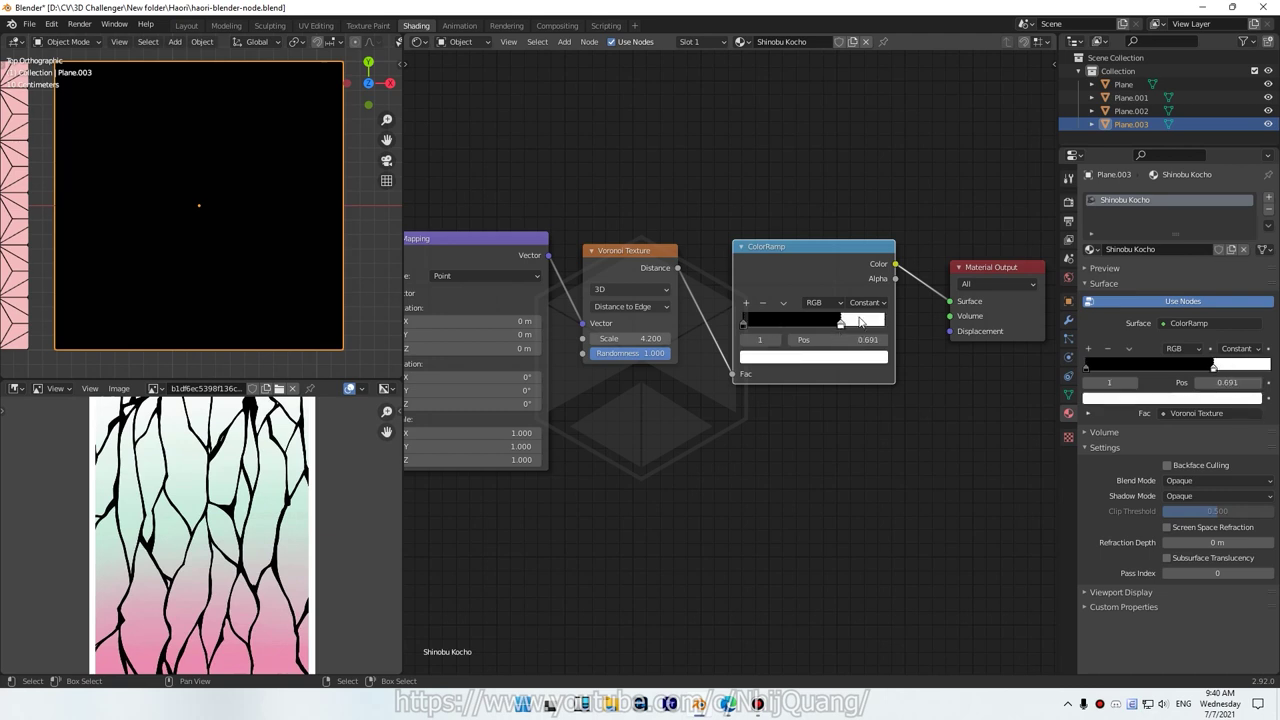
key(g)
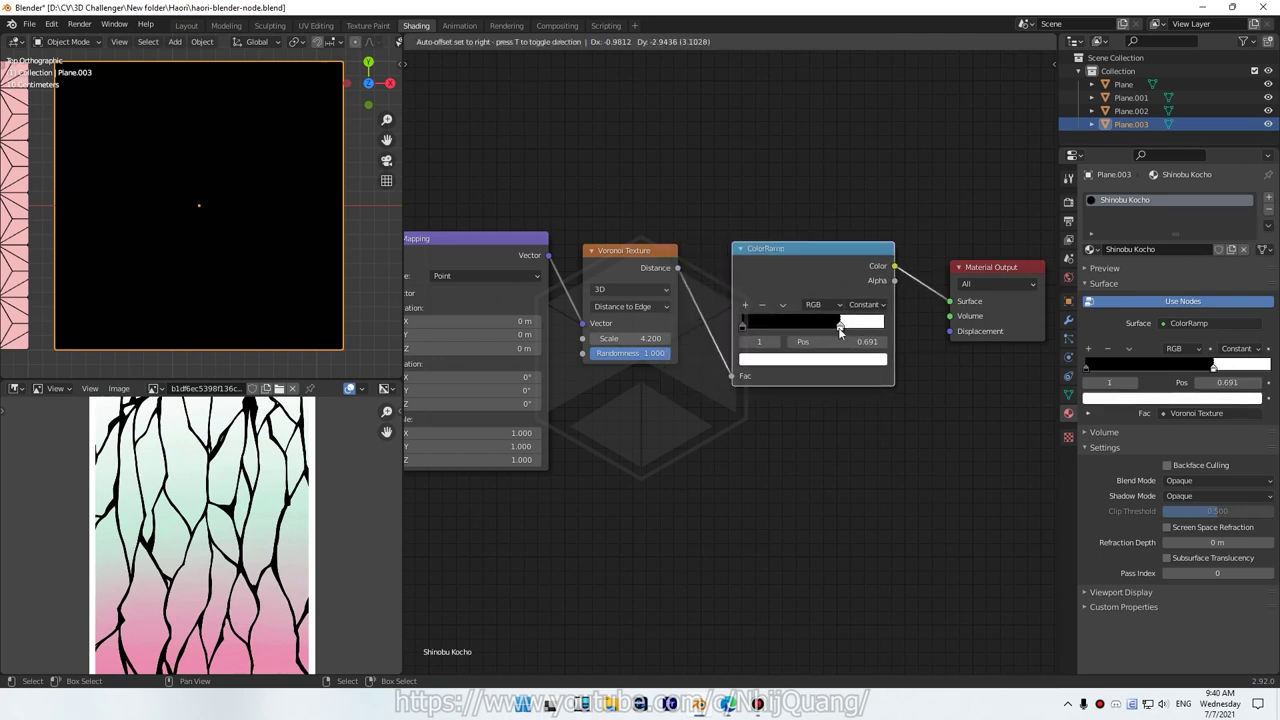
click(843, 328)
- Slide the ramp stop to about 0.027, keeping Constant, so thin black cracks separate white cells
drag(840, 330, 753, 327)
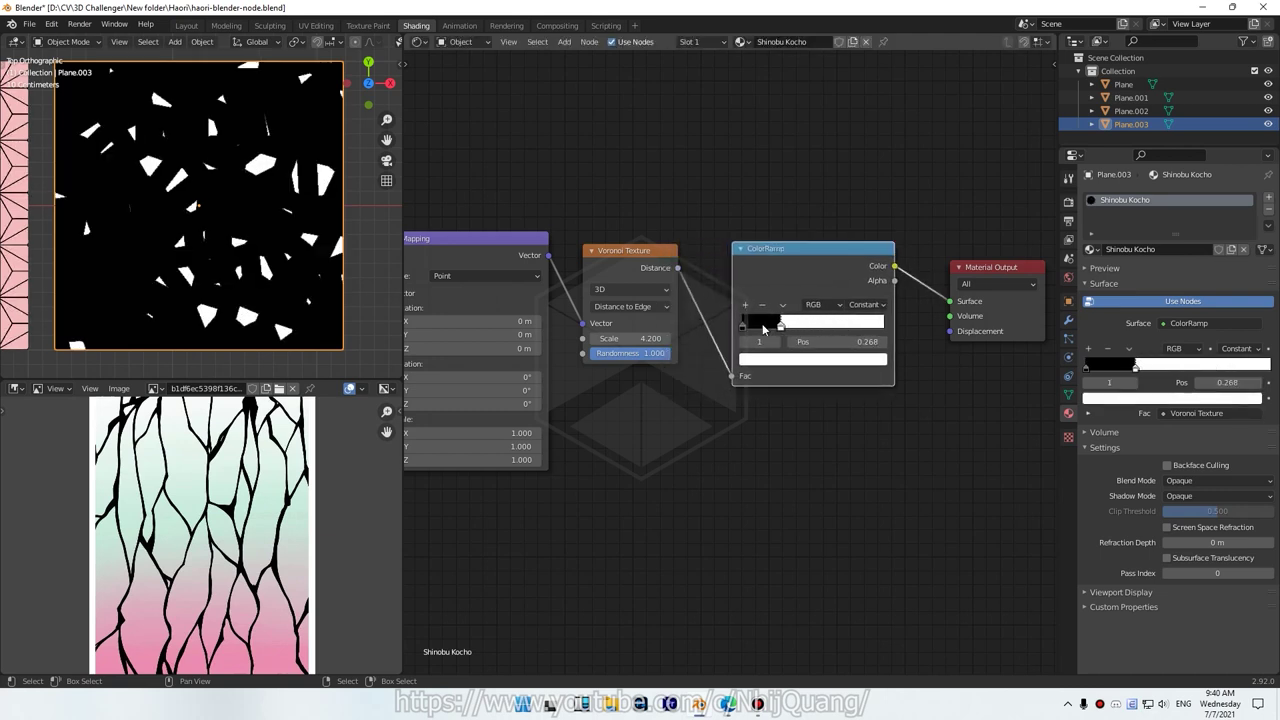
mouse_move(753, 327)
mouse_down()
mouse_move(741, 328)
mouse_move(799, 326)
mouse_up()
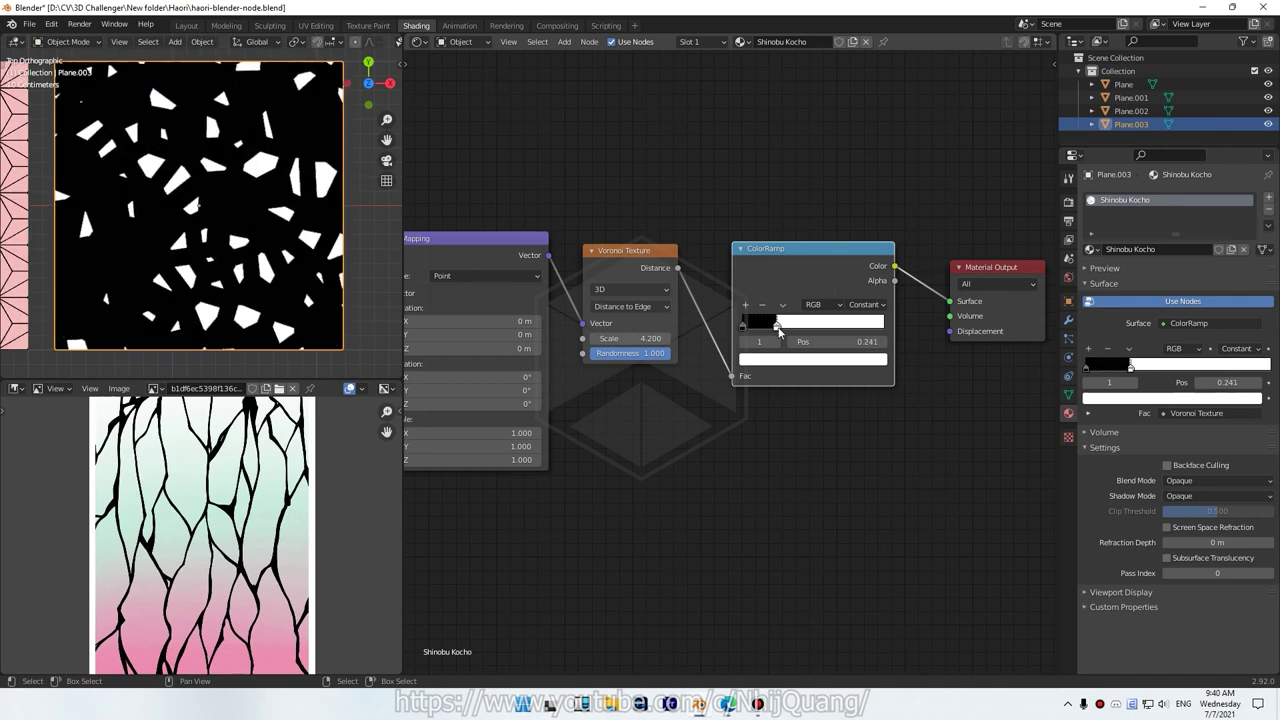
click(866, 304)
click(859, 349)
drag(799, 327, 750, 328)
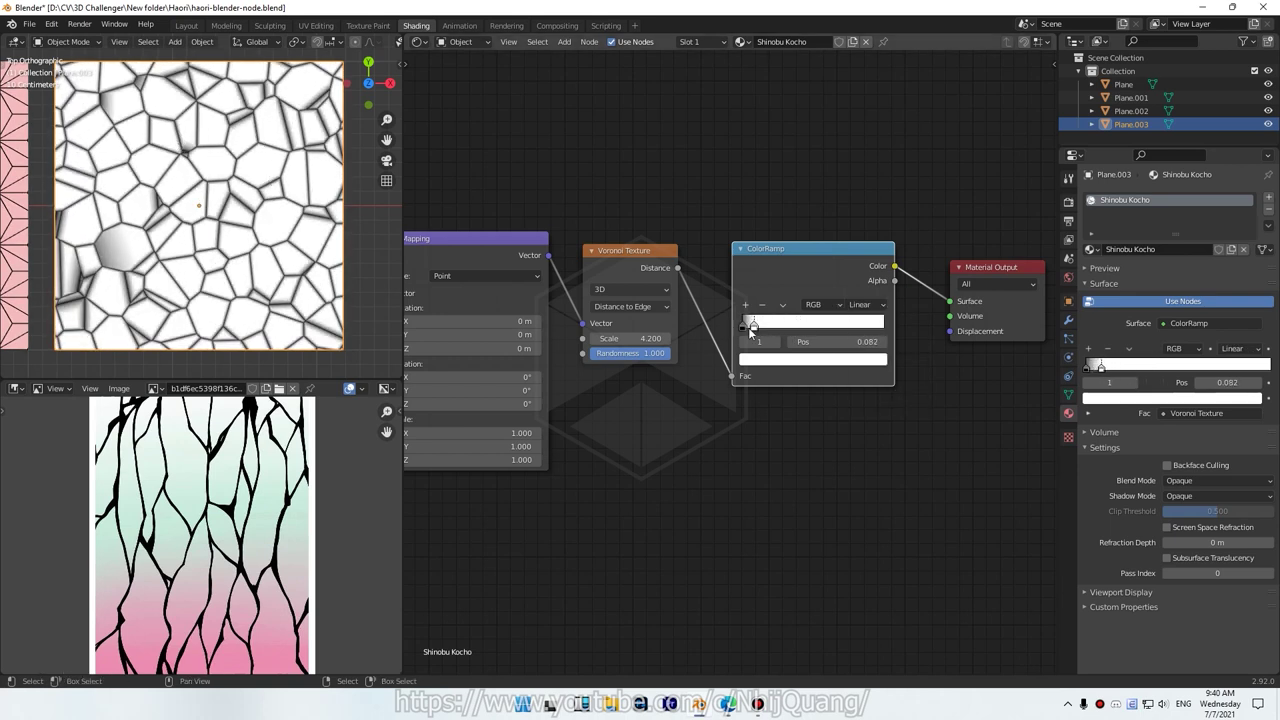
drag(754, 328, 786, 328)
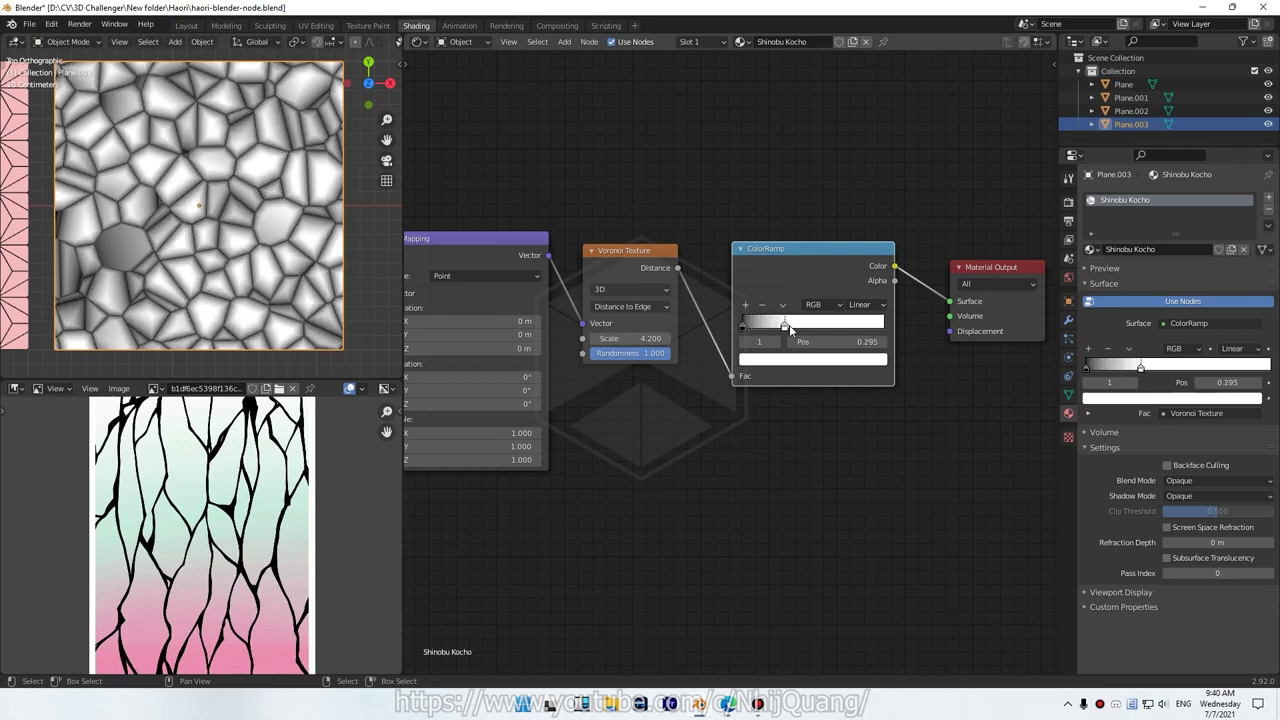
click(866, 304)
click(873, 380)
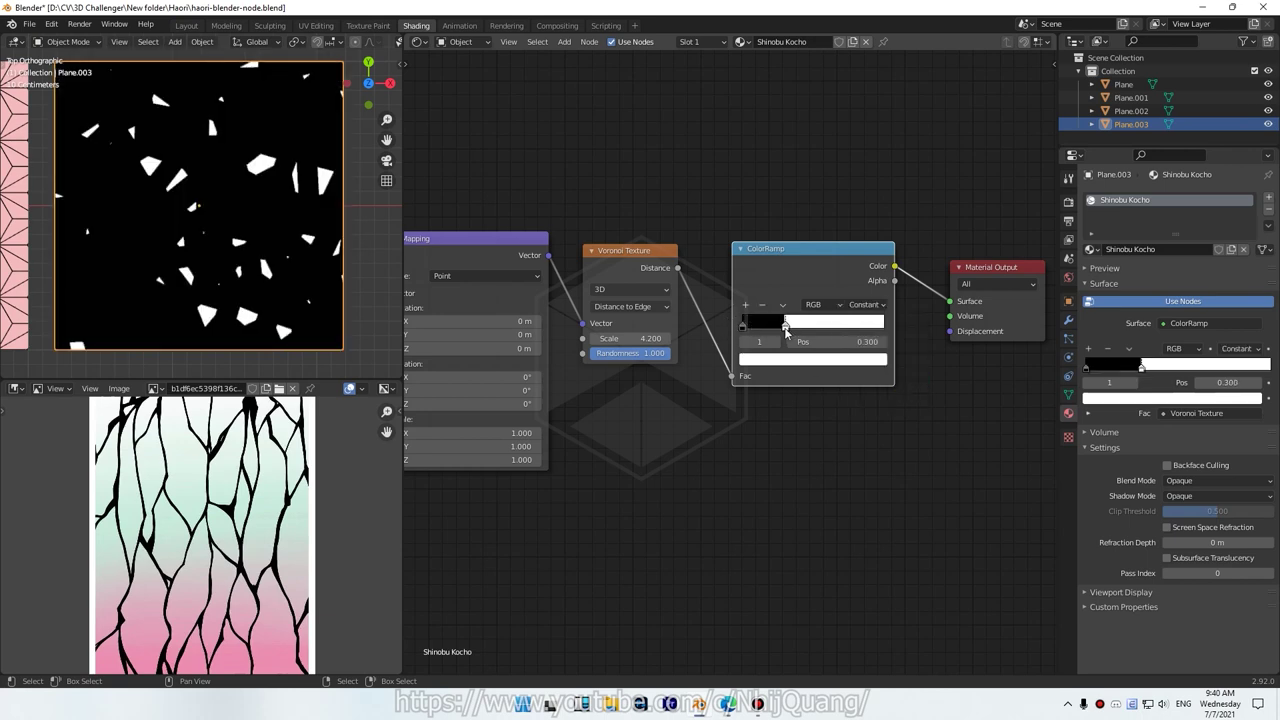
drag(800, 247, 798, 243)
drag(781, 322, 743, 326)
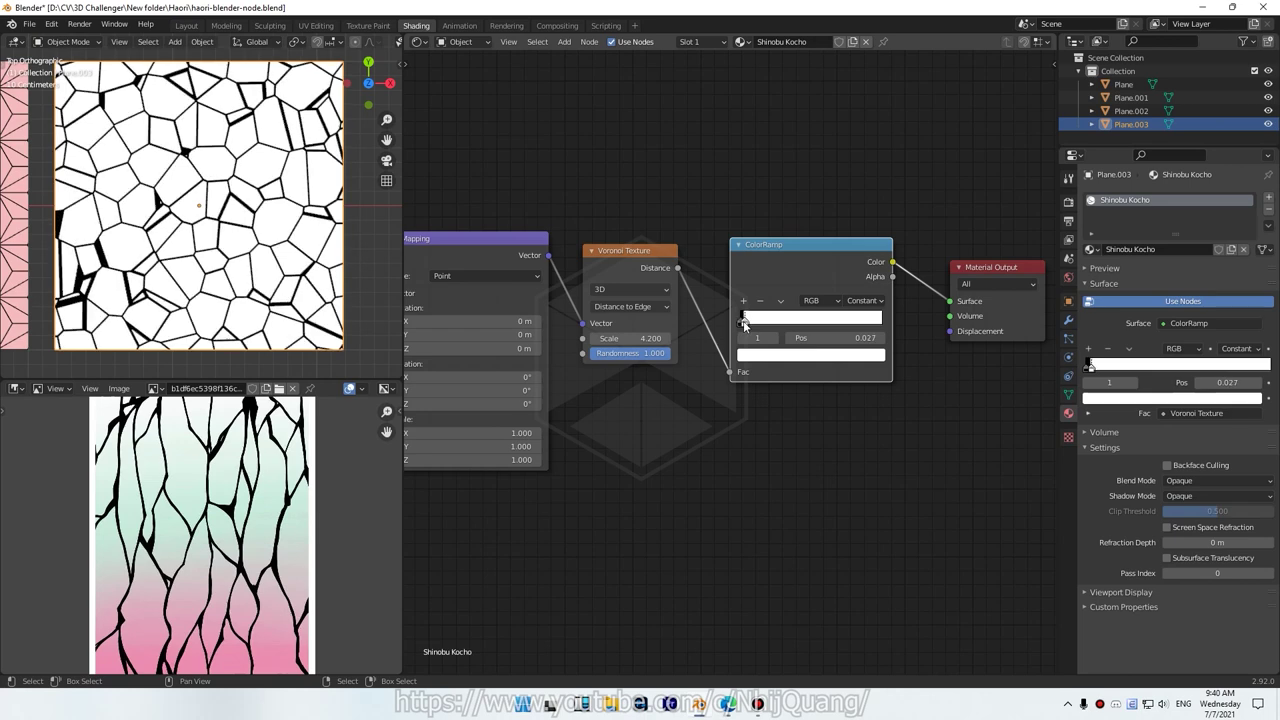
key(Home)
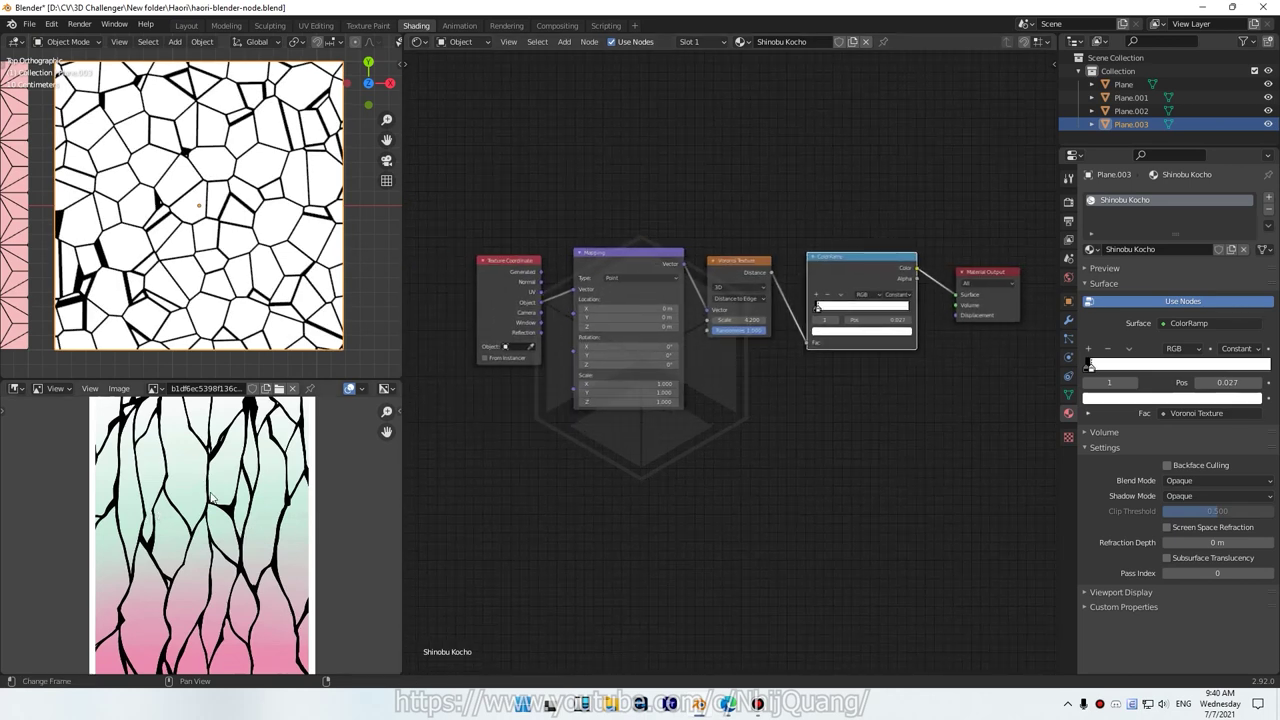
- Zoom into the Mapping node and set its Y scale to 0.300
scroll(211, 497, down, 1)
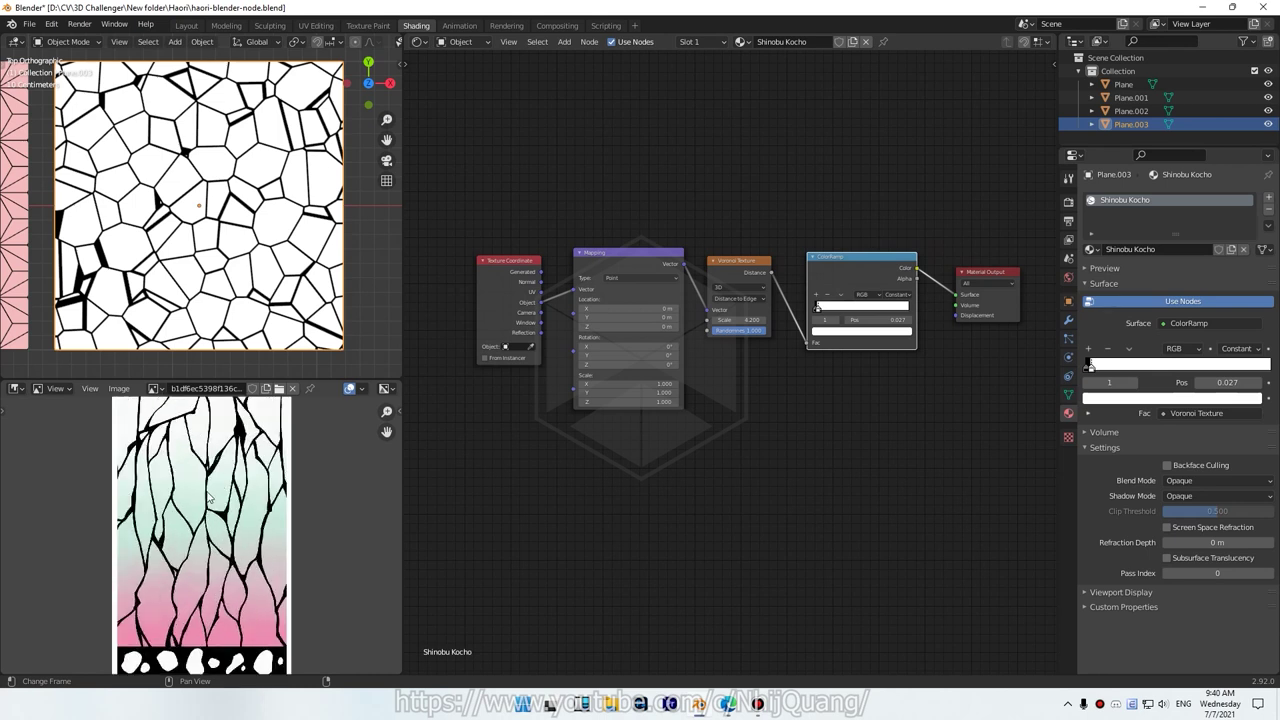
scroll(560, 188, up, 2)
scroll(575, 195, up, 1)
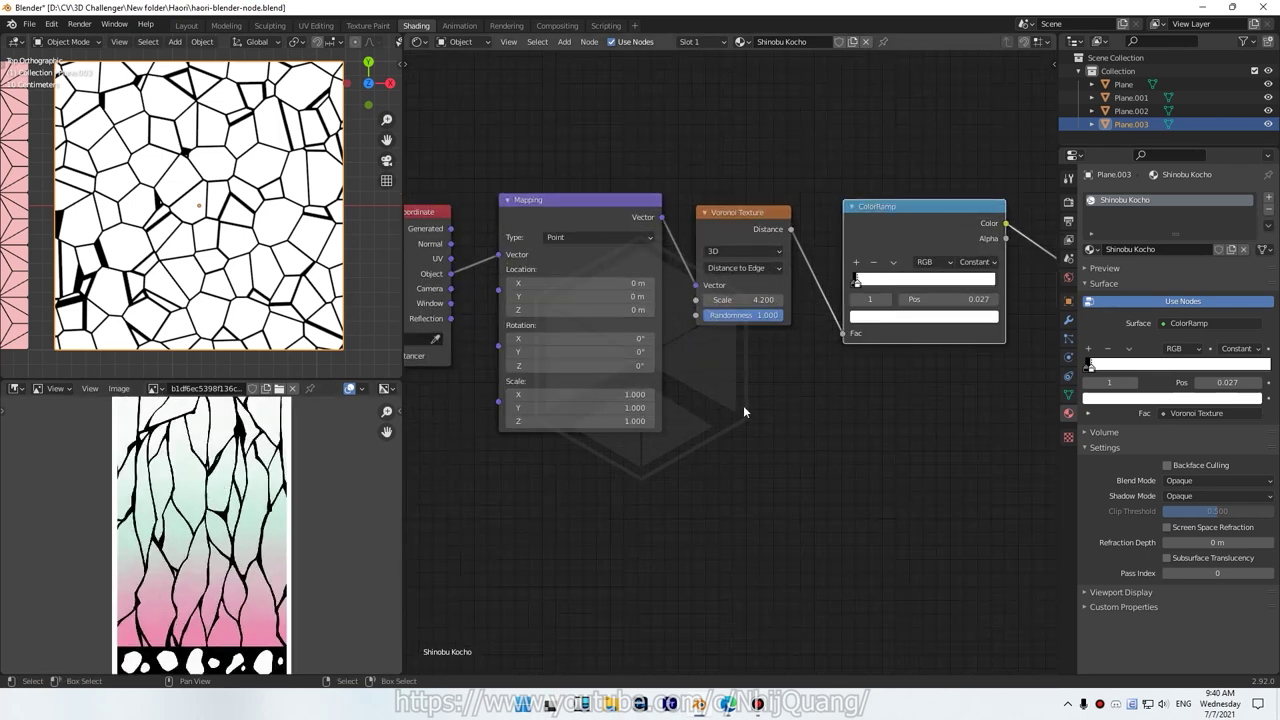
scroll(632, 432, up, 1)
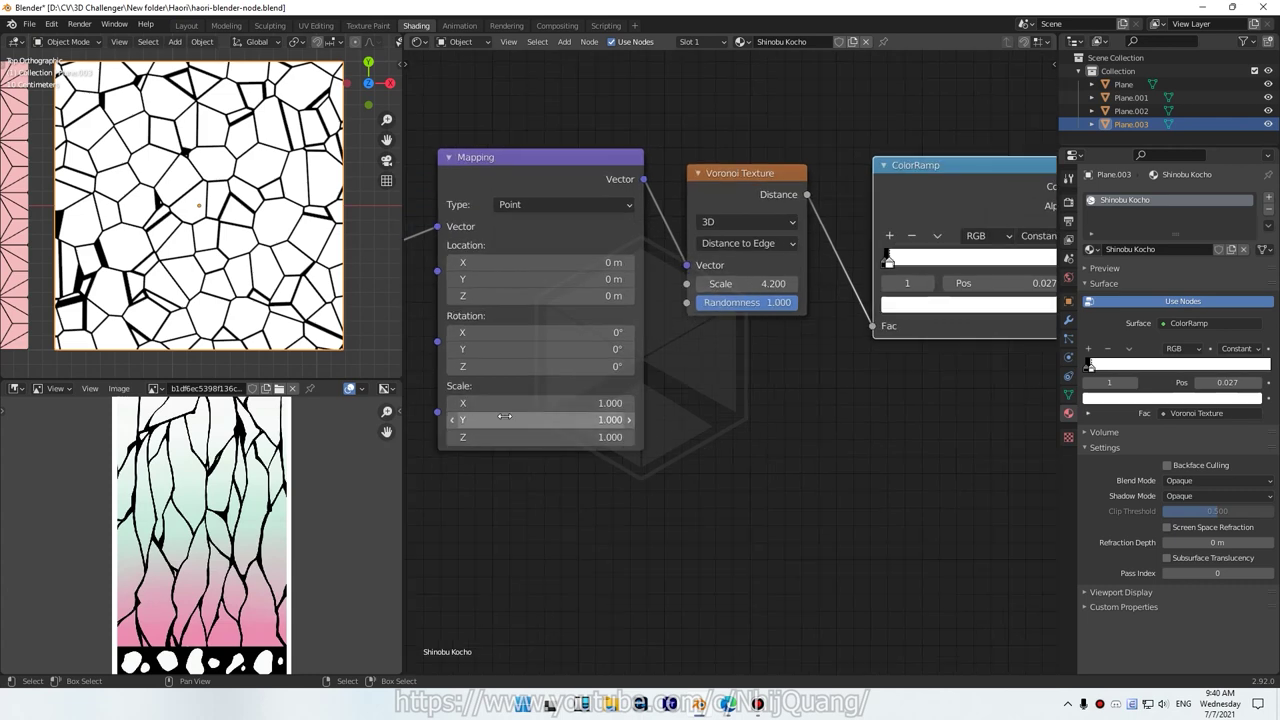
click(466, 419)
text(-1.5)
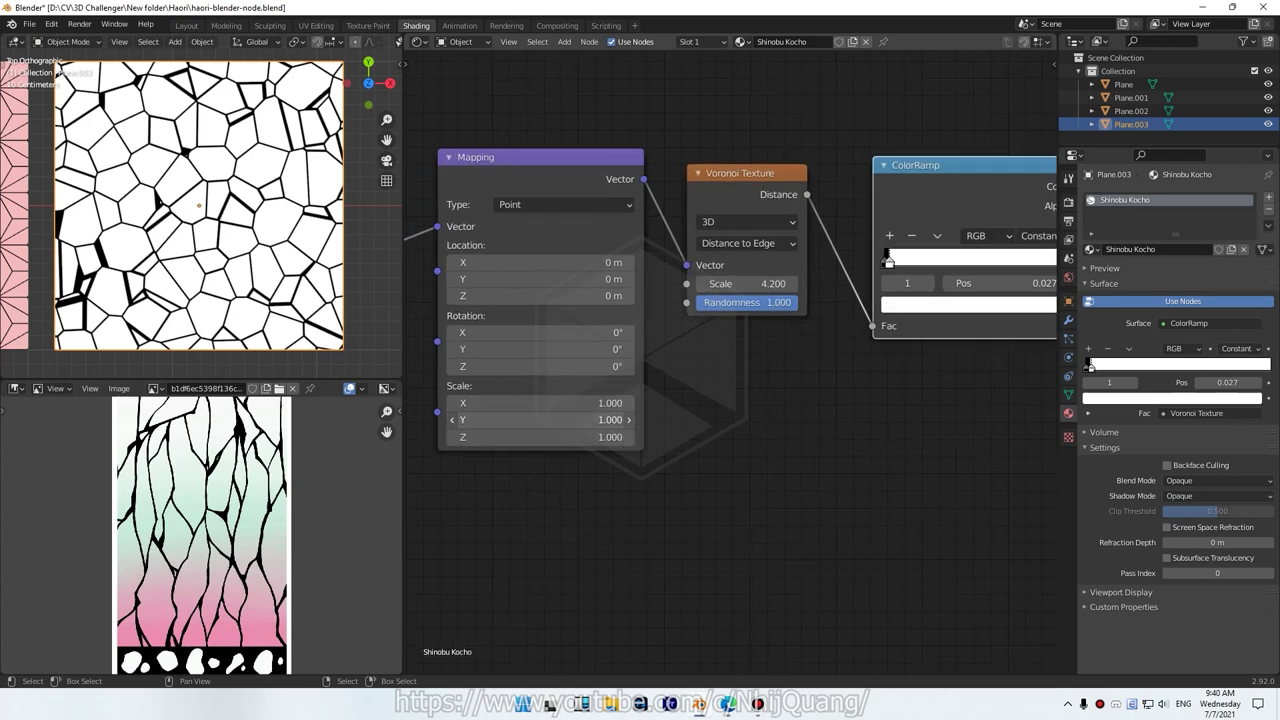
key(Return)
mouse_move(540, 419)
mouse_down()
mouse_move(600, 419)
mouse_move(503, 440)
mouse_up()
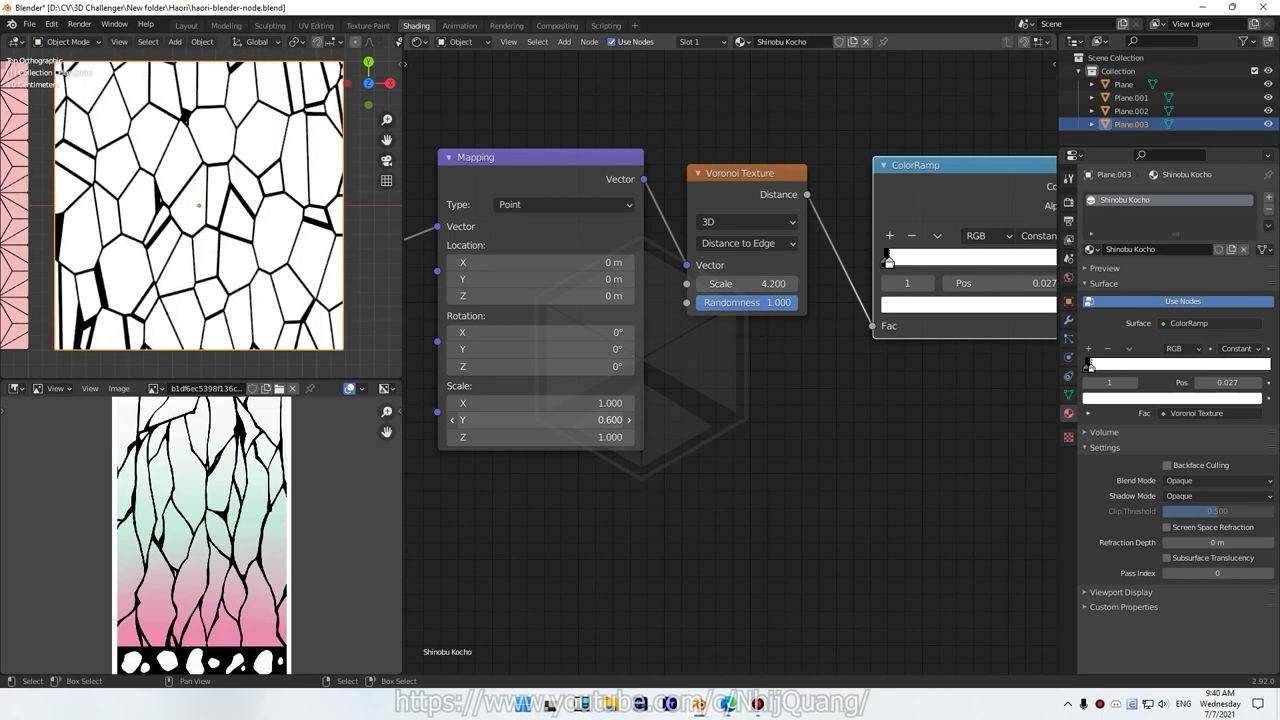
click(452, 419)
- Zoom around the reference image and node editor to compare the cracks with the reference
scroll(243, 232, down, 3)
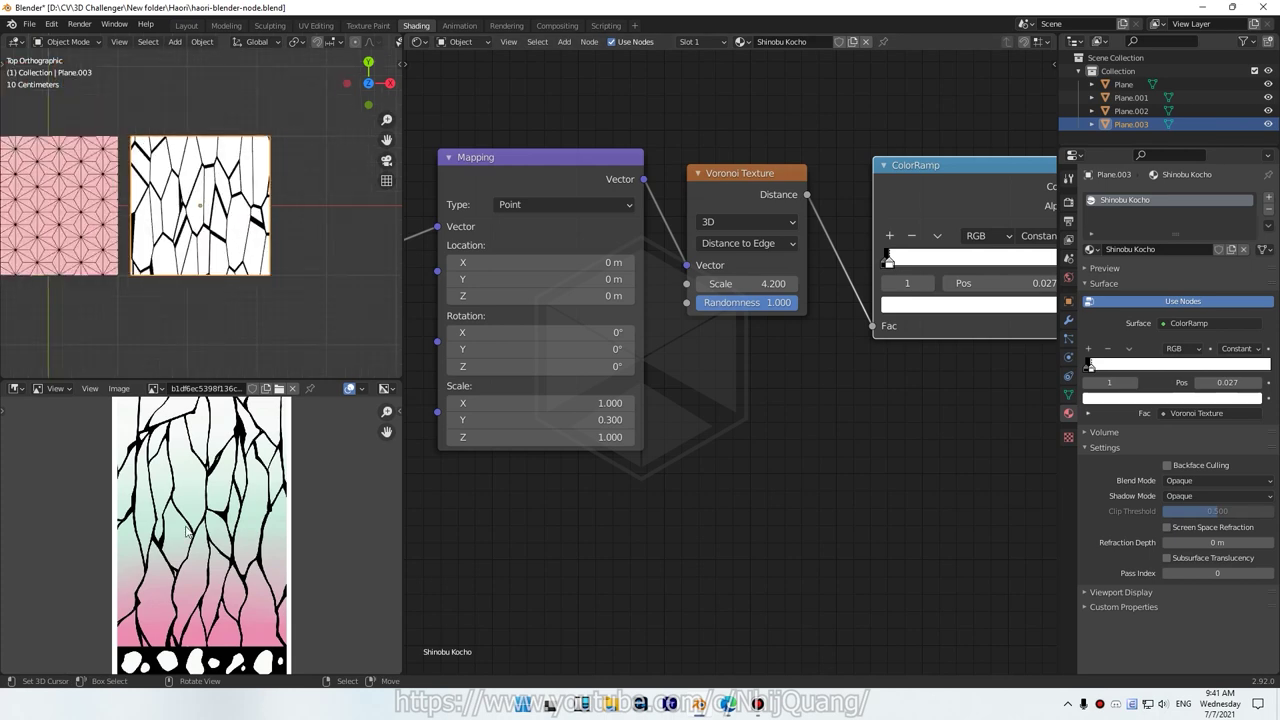
scroll(140, 193, up, 4)
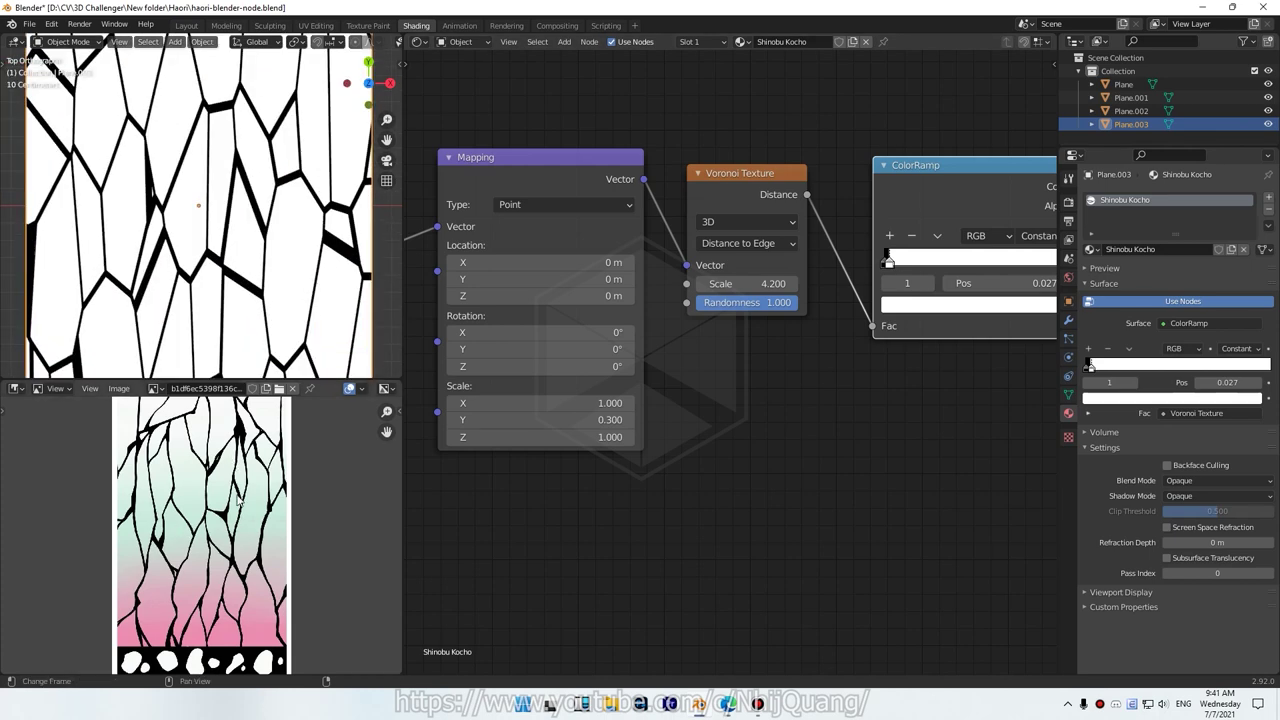
scroll(162, 560, up, 5)
key(Home)
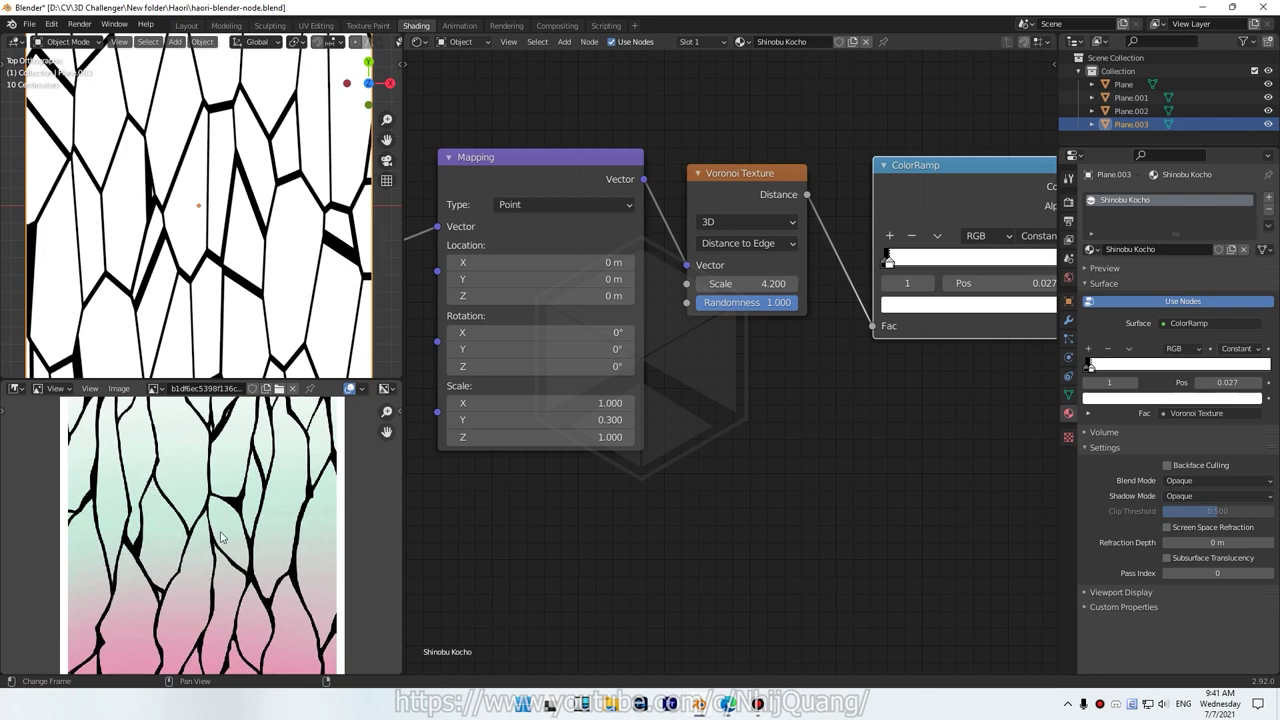
scroll(248, 562, down, 2)
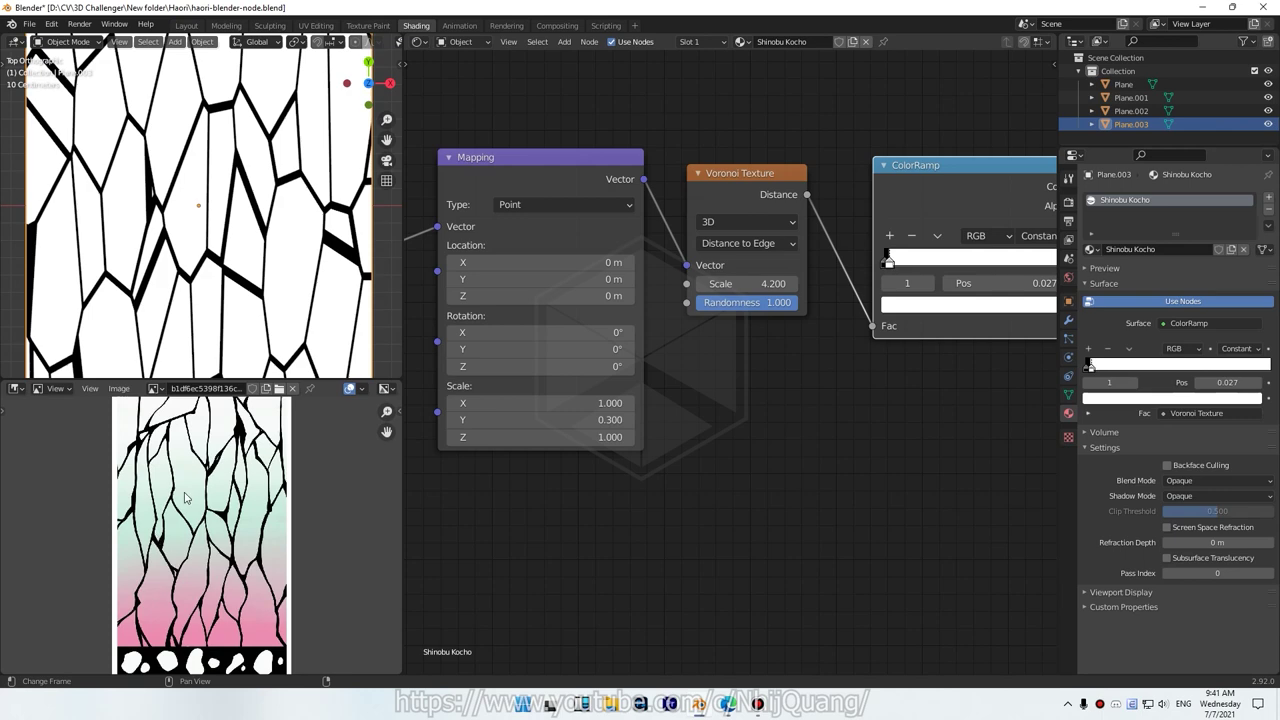
scroll(211, 498, up, 3)
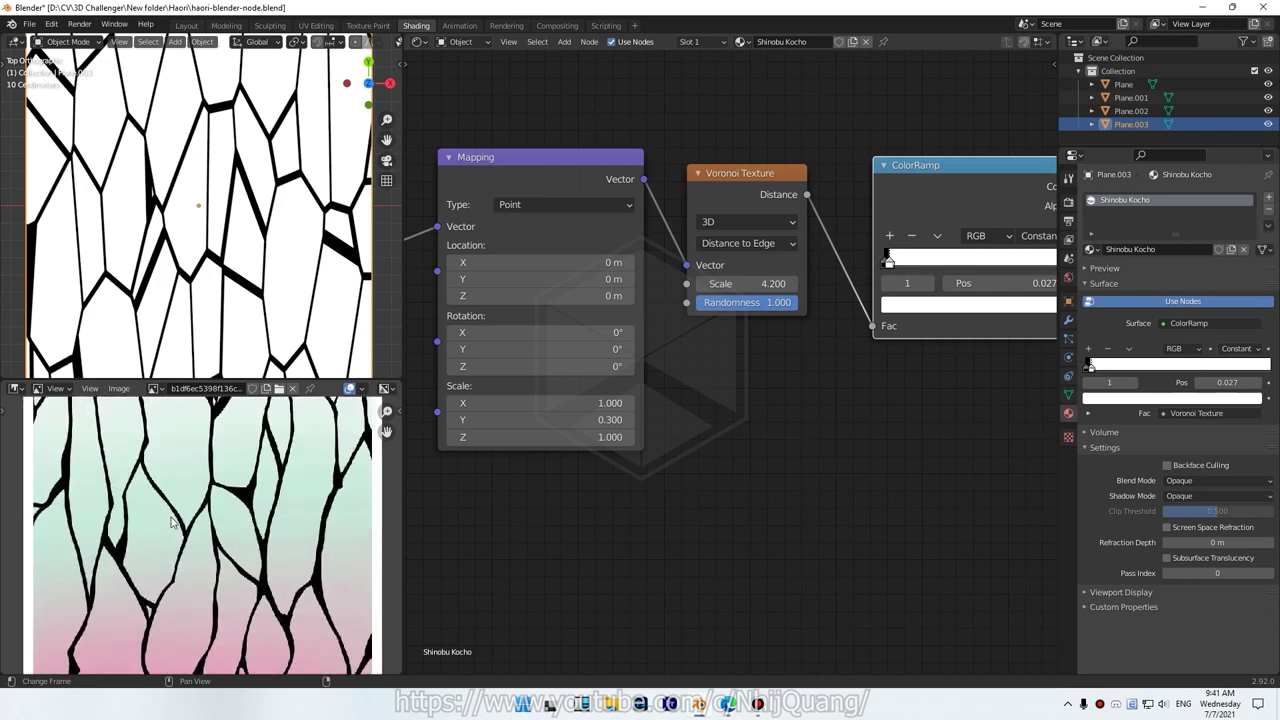
scroll(205, 490, down, 2)
scroll(197, 200, down, 2)
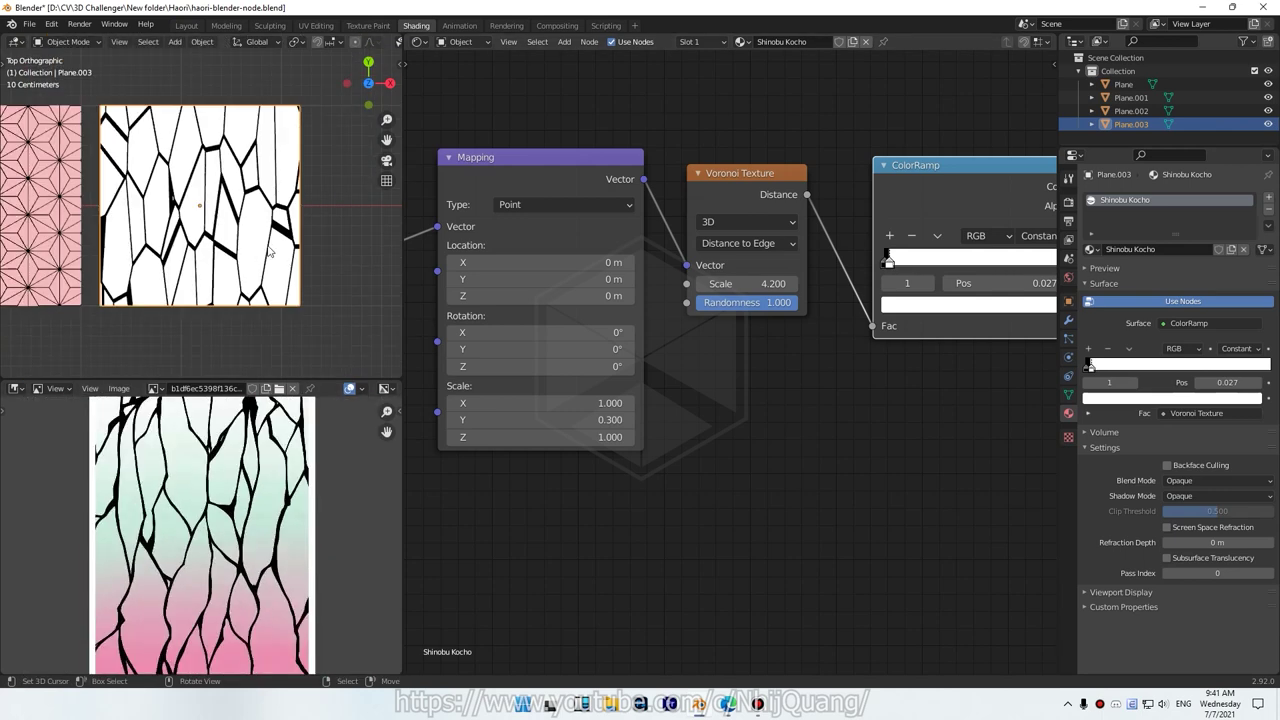
scroll(197, 192, down, 1)
scroll(199, 192, up, 1)
scroll(199, 192, down, 1)
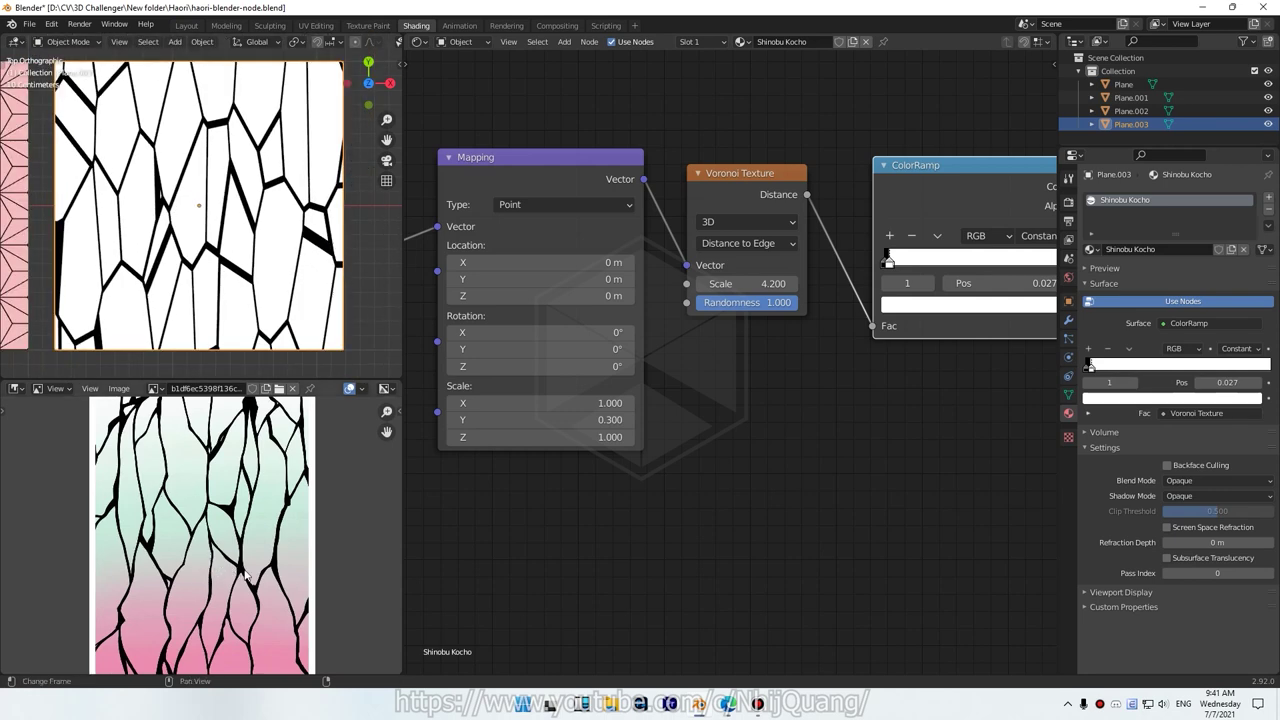
scroll(723, 472, down, 1)
scroll(811, 436, down, 1)
scroll(830, 442, down, 1)
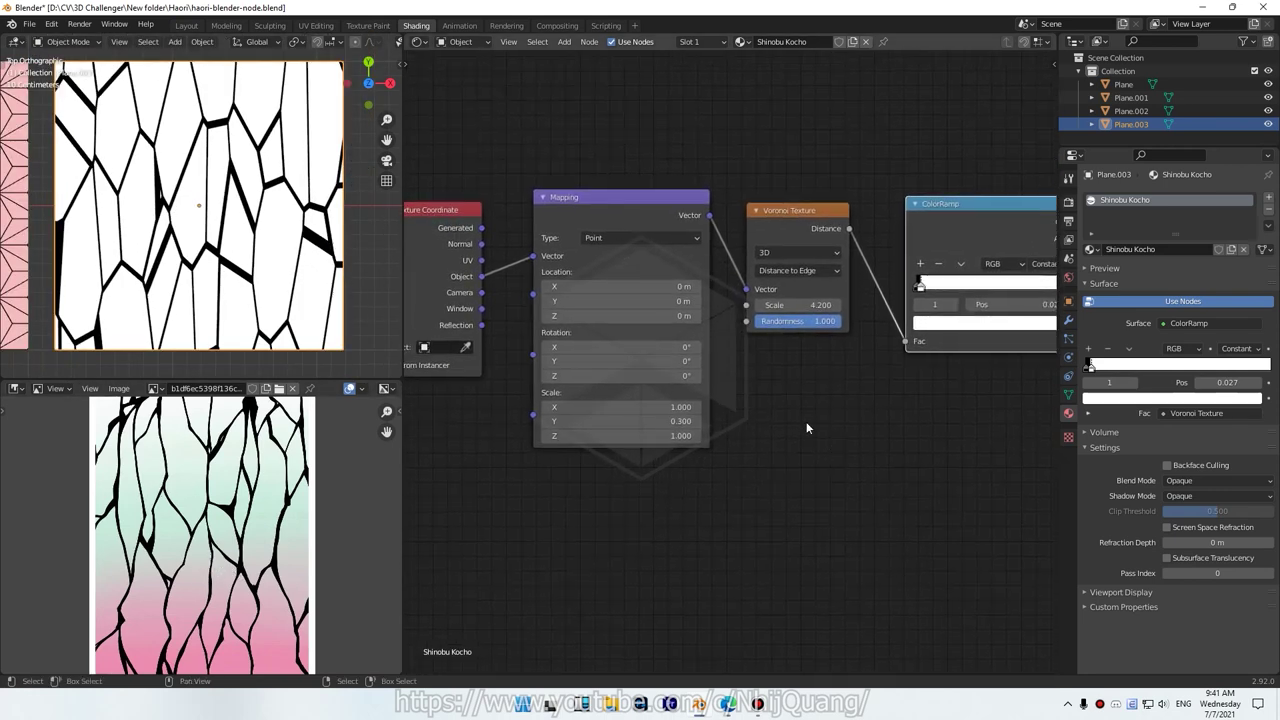
scroll(753, 391, down, 1)
- Box-select the Texture Coordinate and Mapping nodes and move them further left
middle_drag(684, 274, 744, 257)
drag(568, 480, 732, 214)
drag(687, 254, 537, 245)
- Add a Noise Texture on the Mapping–Voronoi link, its Color feeding the Voronoi Vector
key(shift+a)
text(noi)
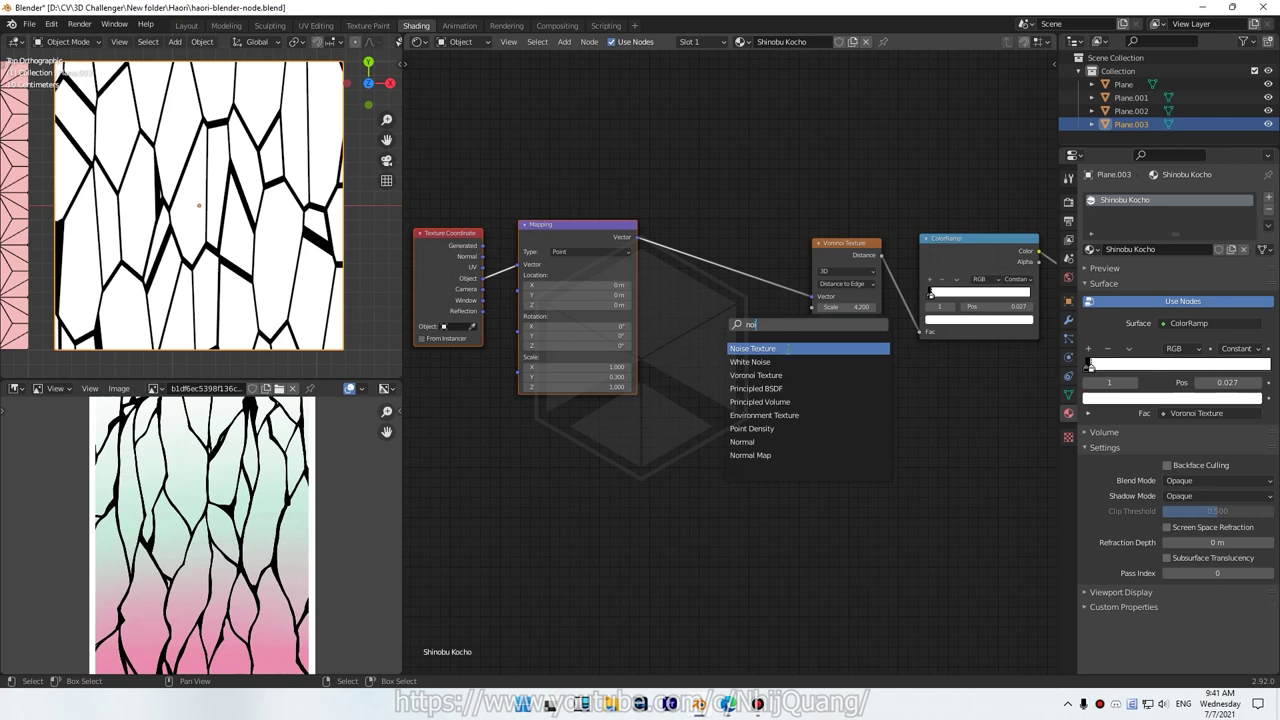
click(788, 348)
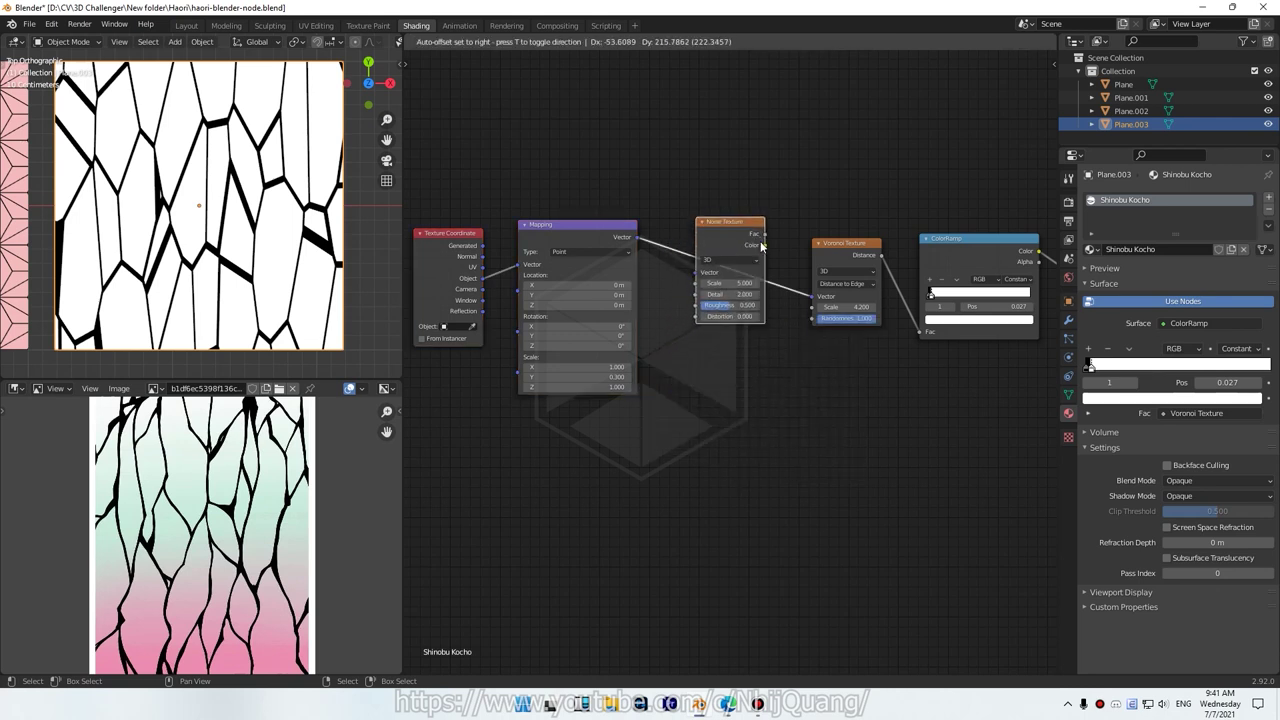
click(761, 245)
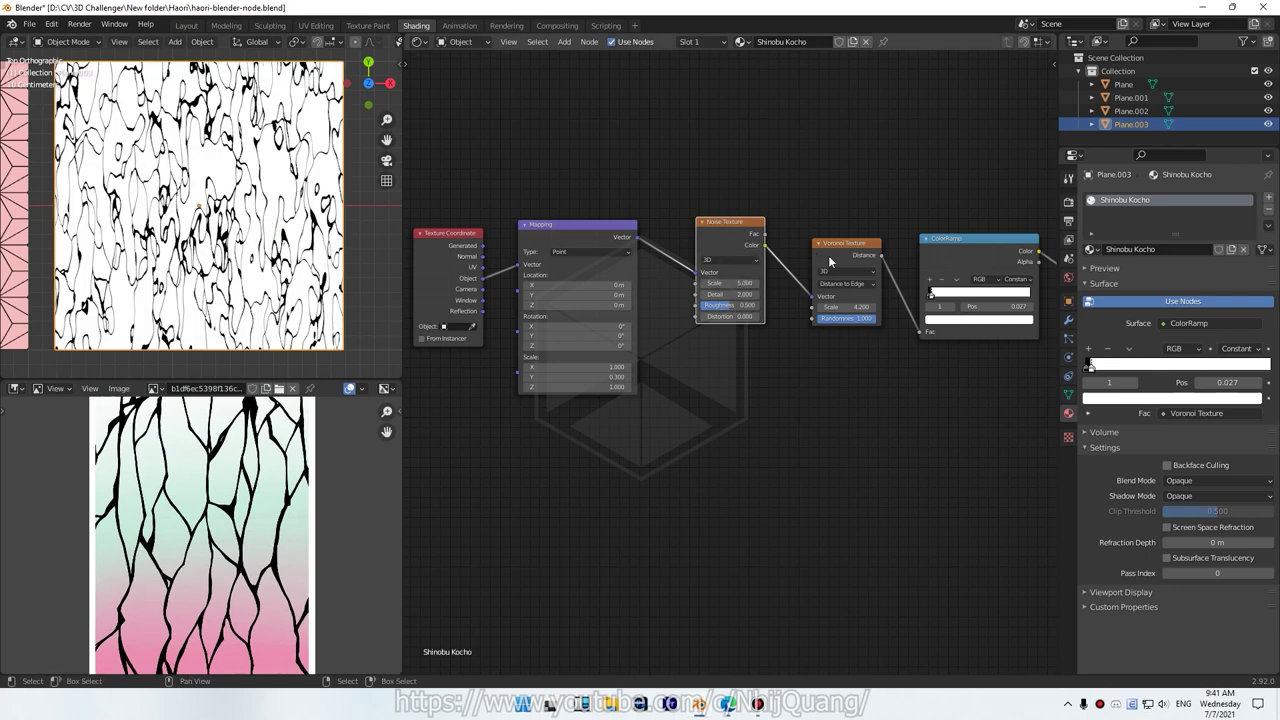
drag(733, 243, 748, 254)
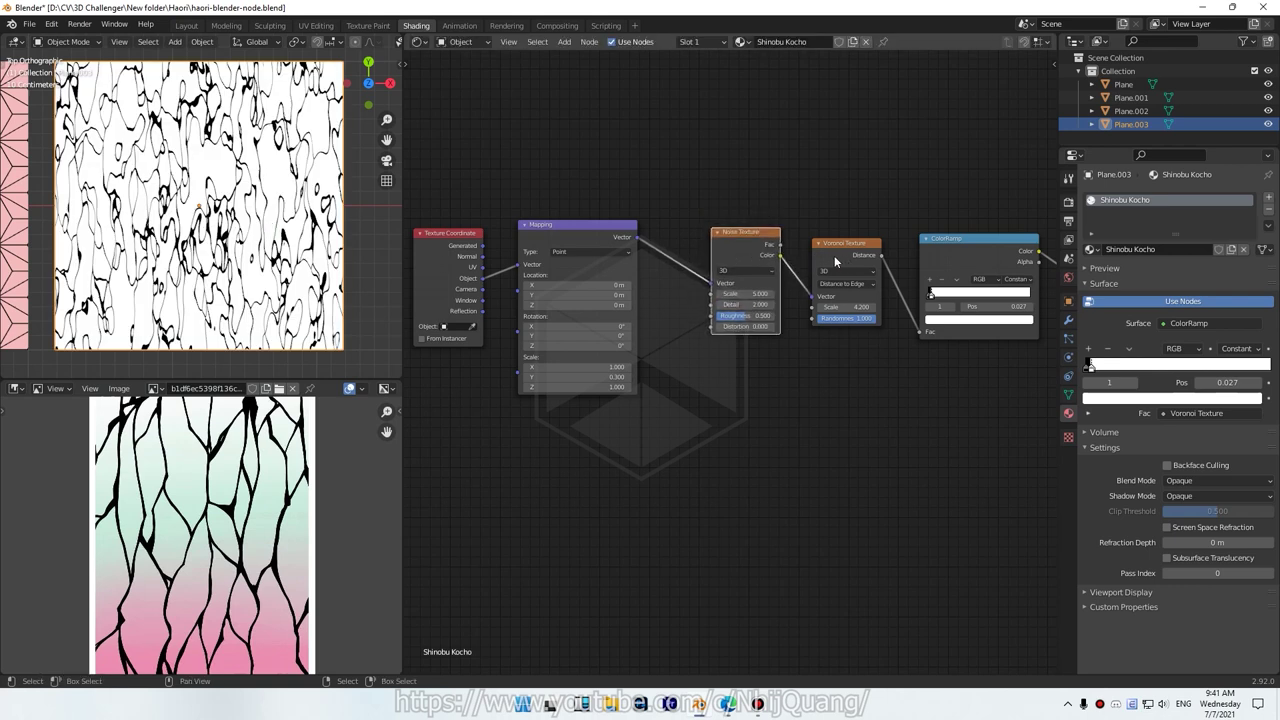
scroll(834, 255, up, 1)
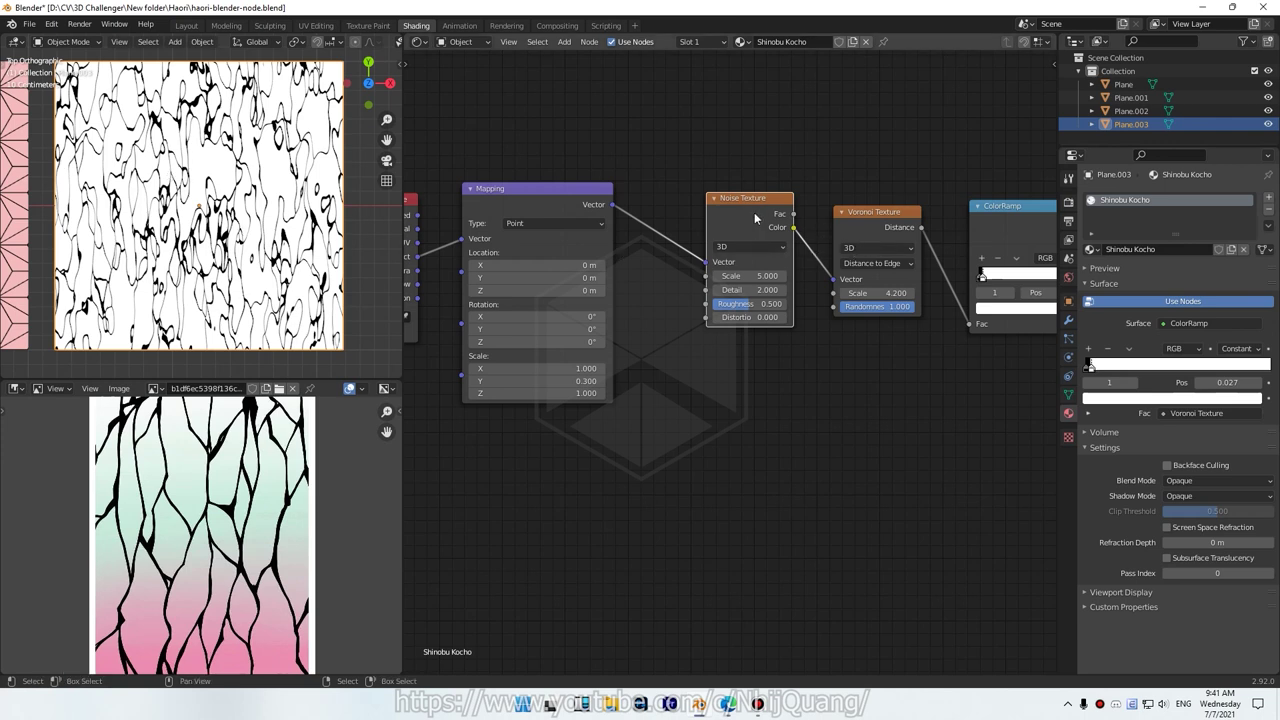
- Mute and unmute the Noise Texture to compare, then try a Noise Scale of 1.8
key(m)
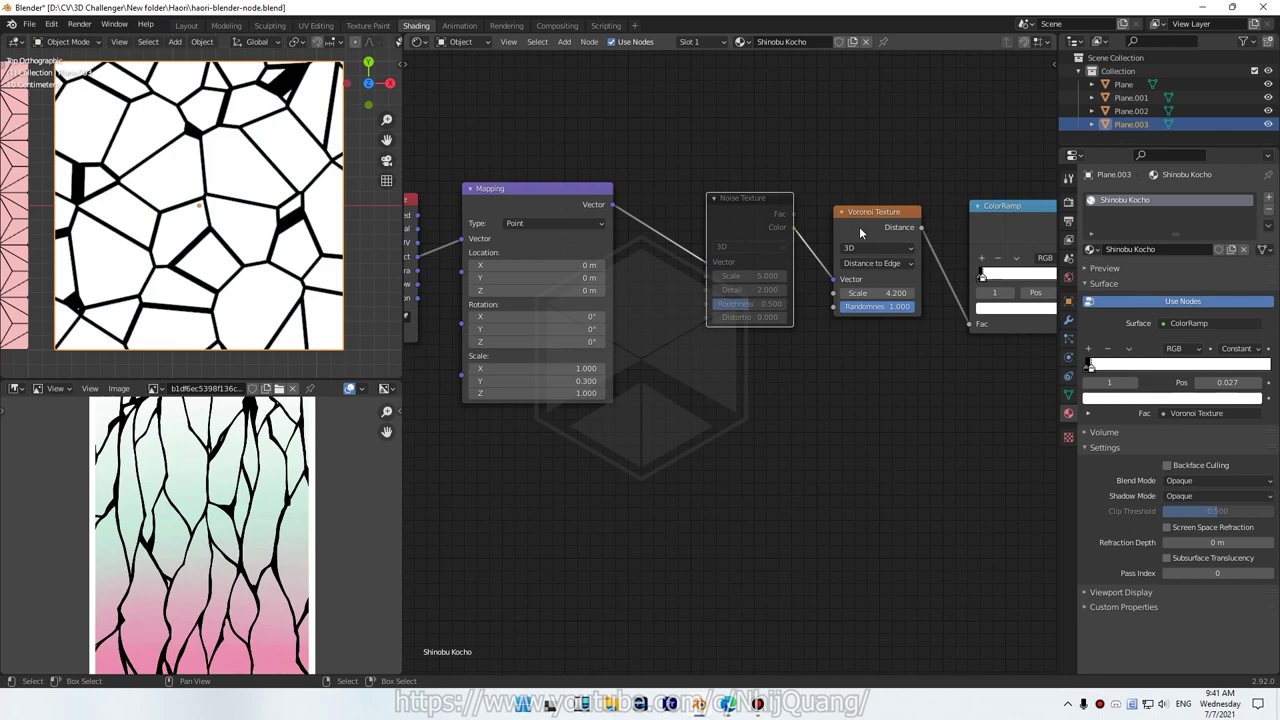
key(m)
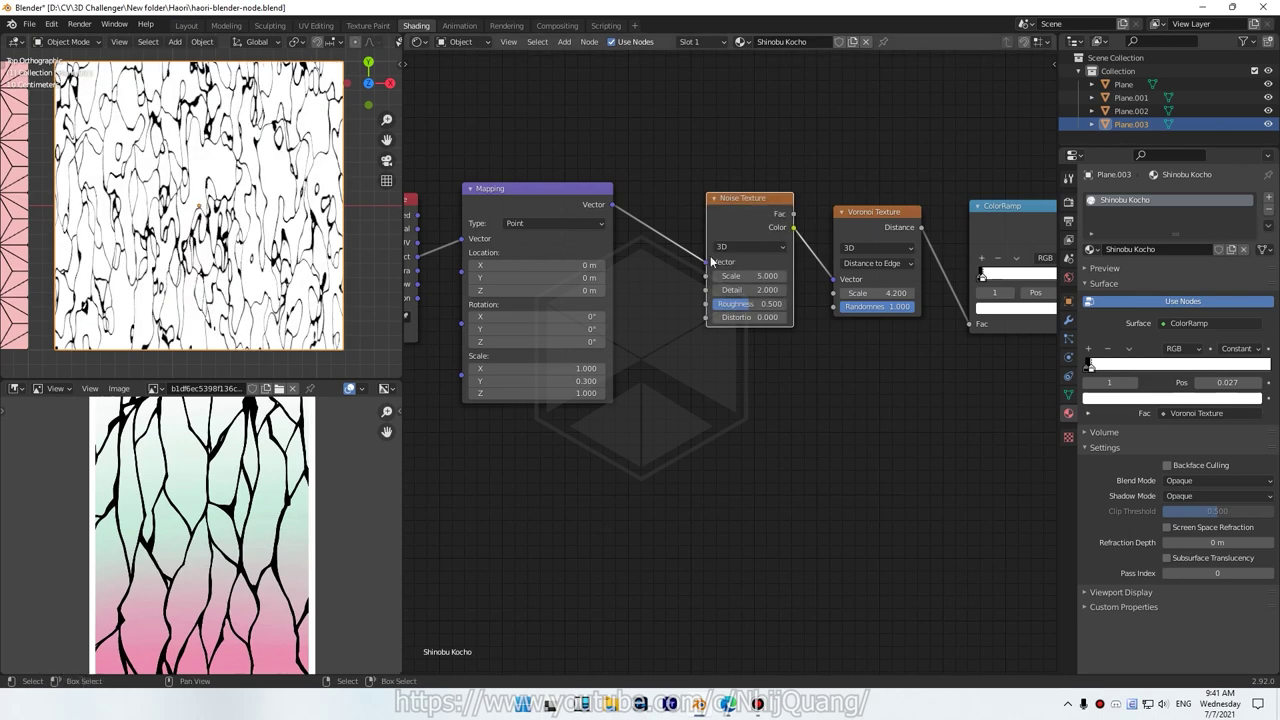
double_click(750, 276)
text(1.8)
key(Return)
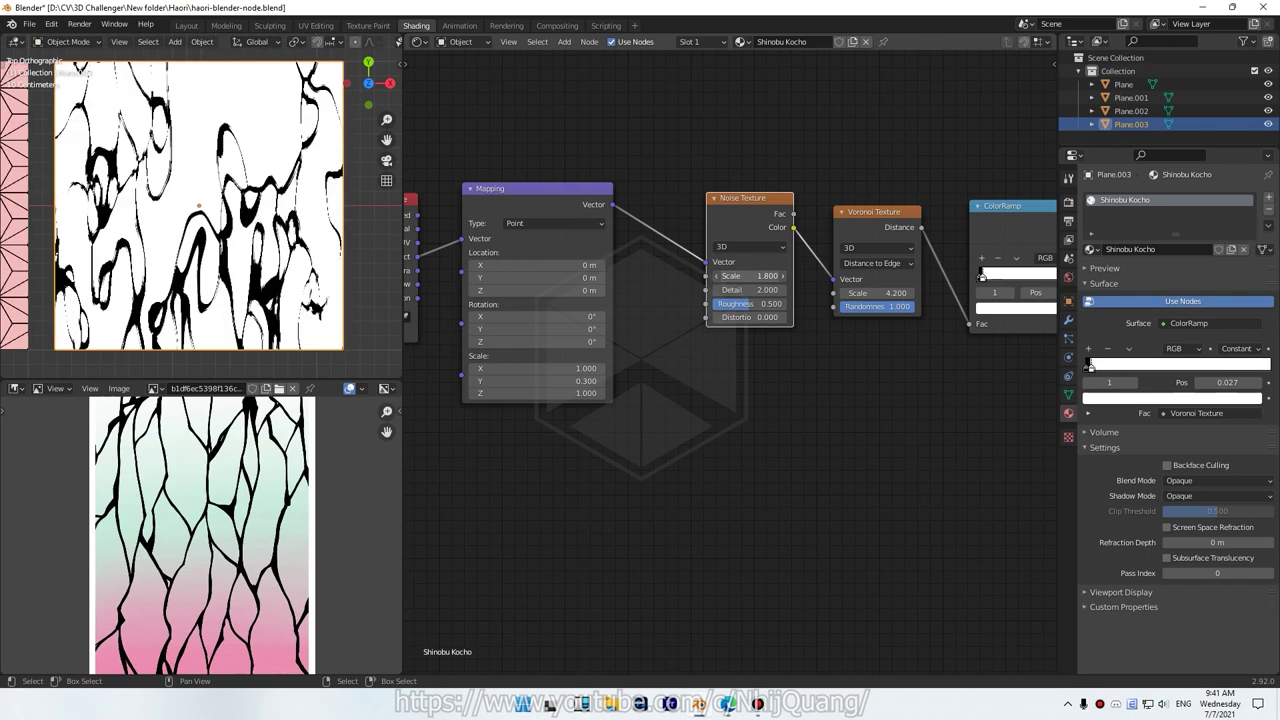
- Return the Noise Scale to 5 and move the Noise Texture node up-left
drag(750, 276, 790, 276)
double_click(750, 276)
text(4.1)
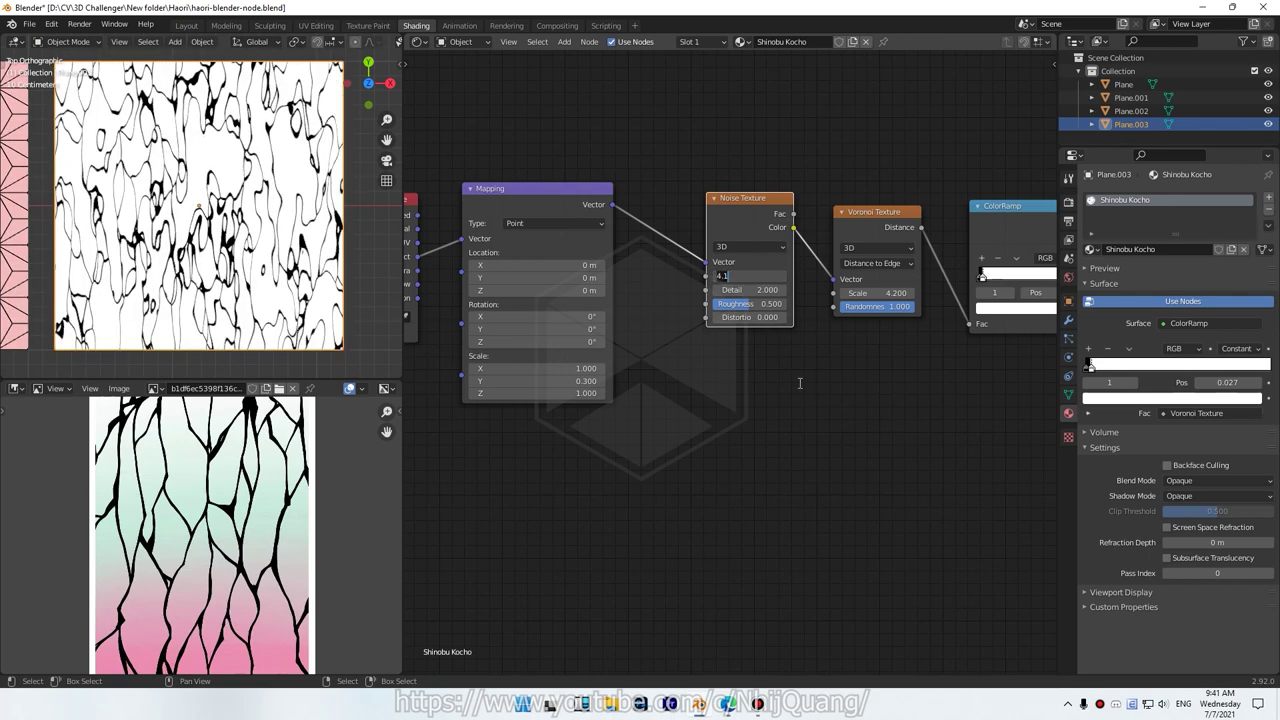
key(Return)
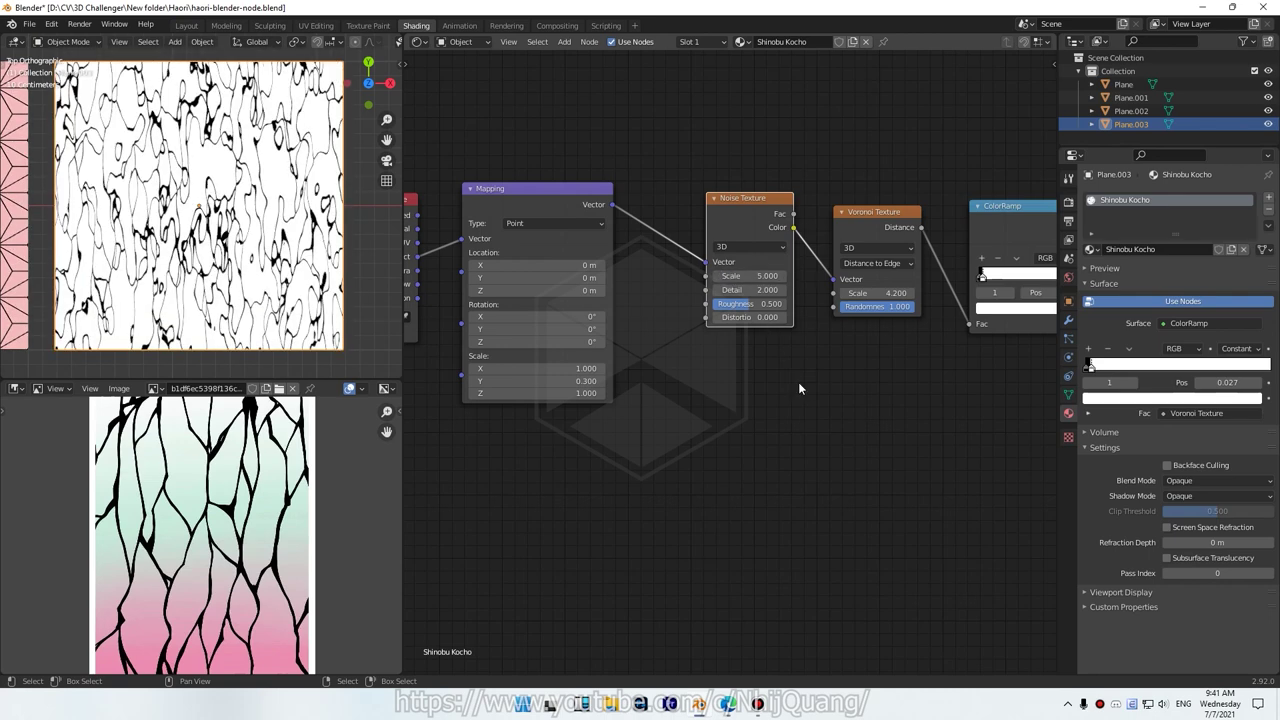
drag(745, 228, 732, 219)
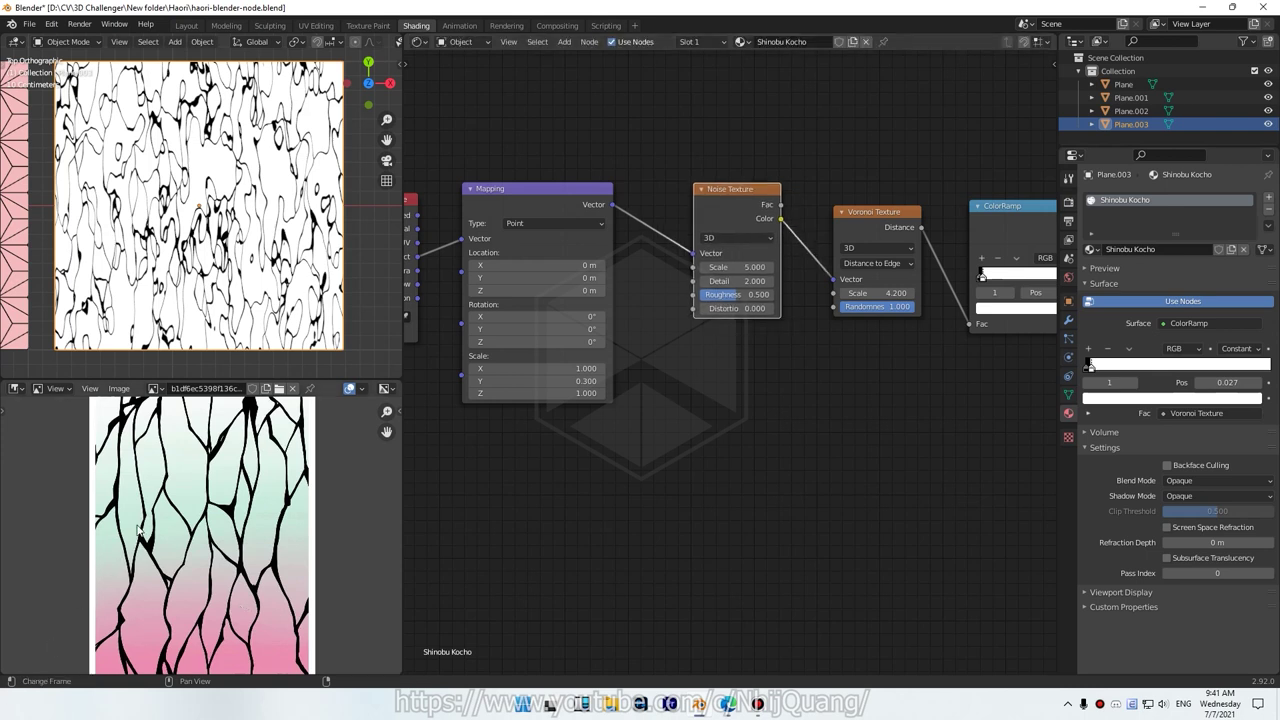
drag(724, 211, 677, 170)
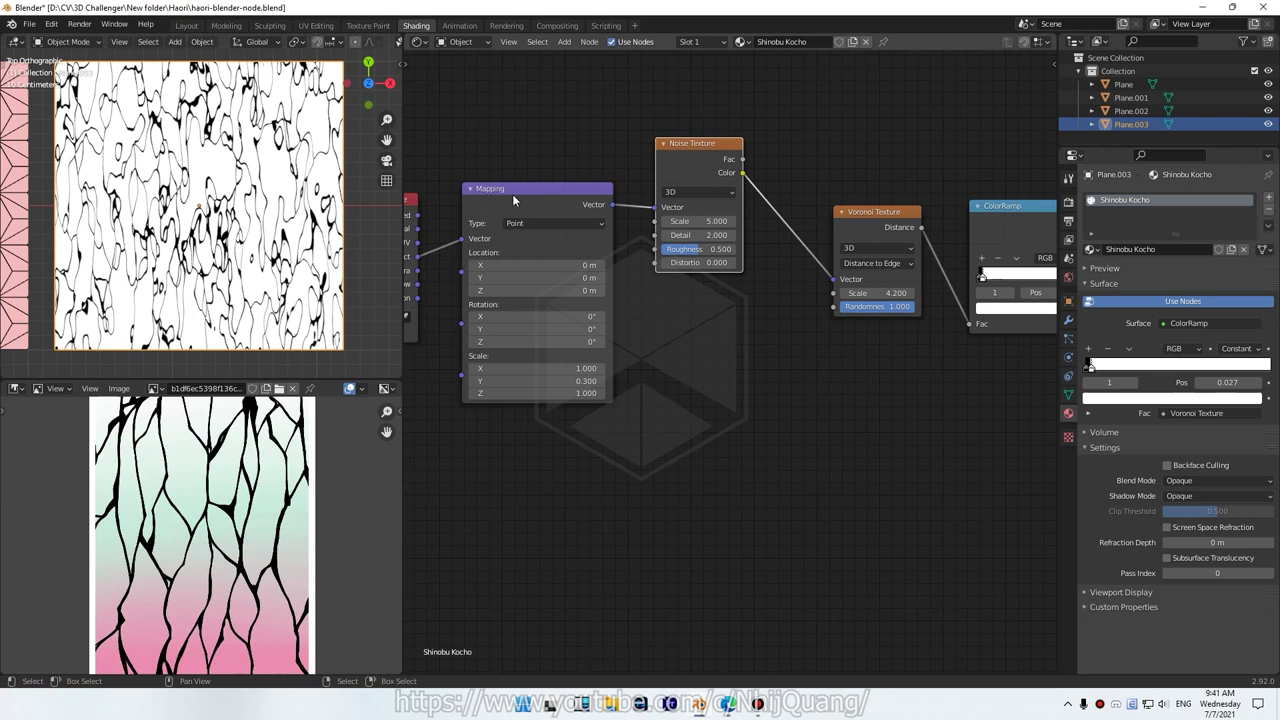
- Insert a MixRGB node on the Noise-to-Voronoi link and feed Mapping Vector into its Color2
key(shift+a)
click(697, 301)
text(mix)
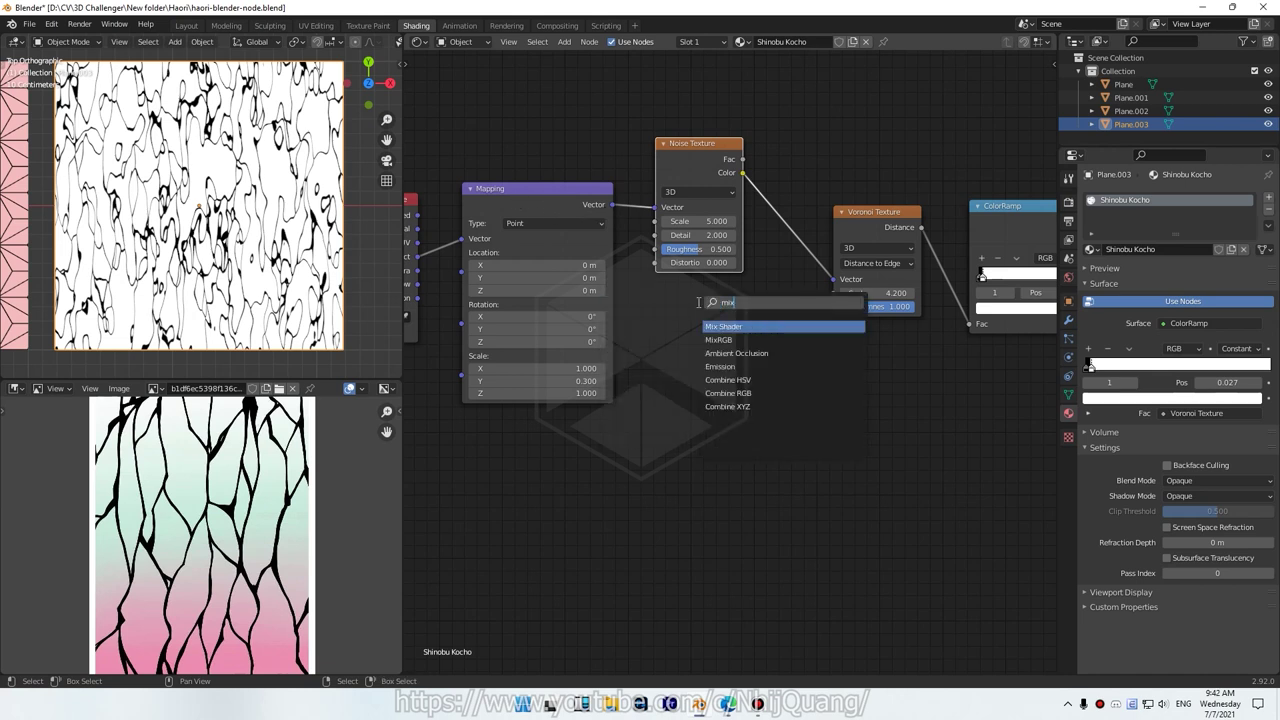
click(757, 339)
click(835, 285)
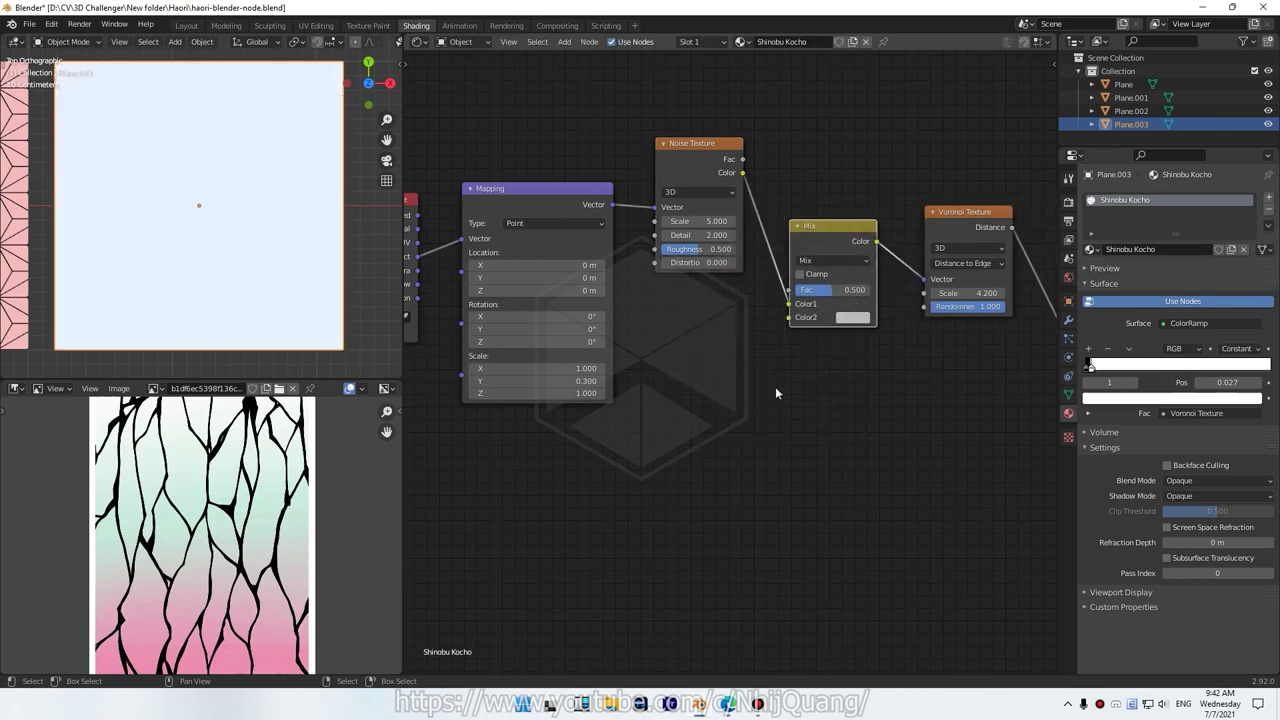
drag(611, 205, 793, 317)
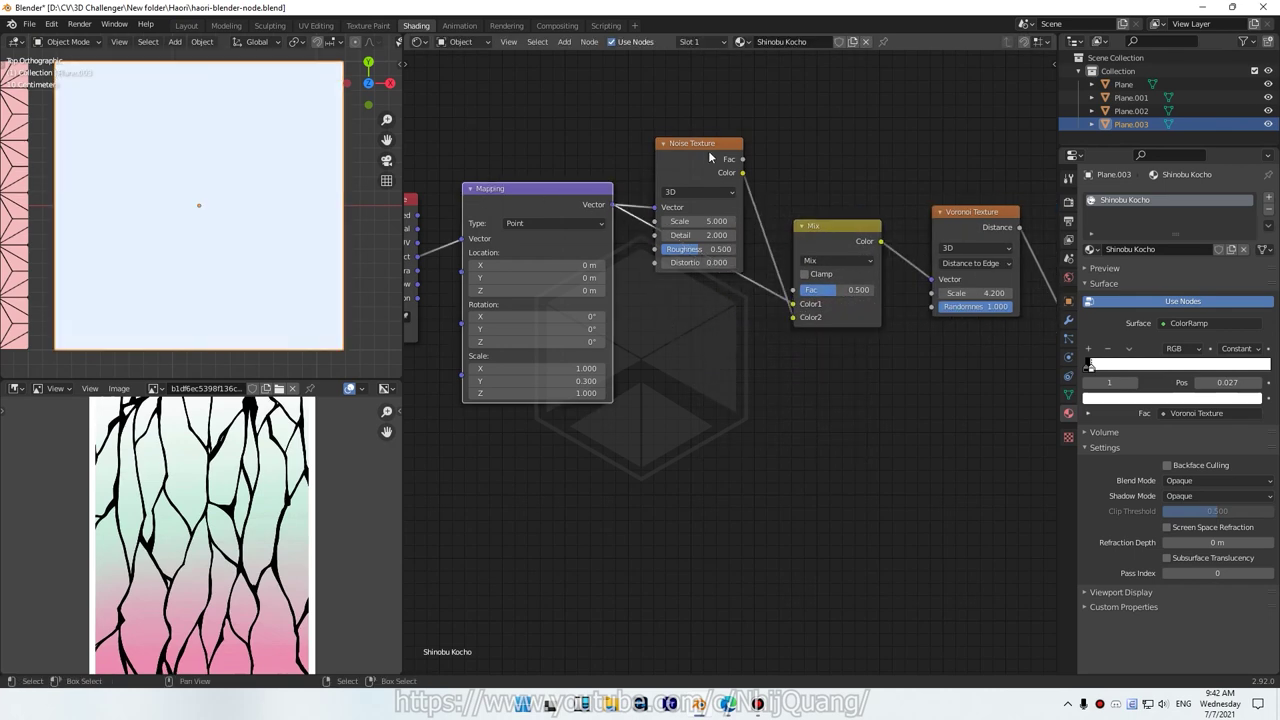
- Tune the Mix factor to about 0.067 so the crack distortion stays slight
drag(700, 158, 715, 226)
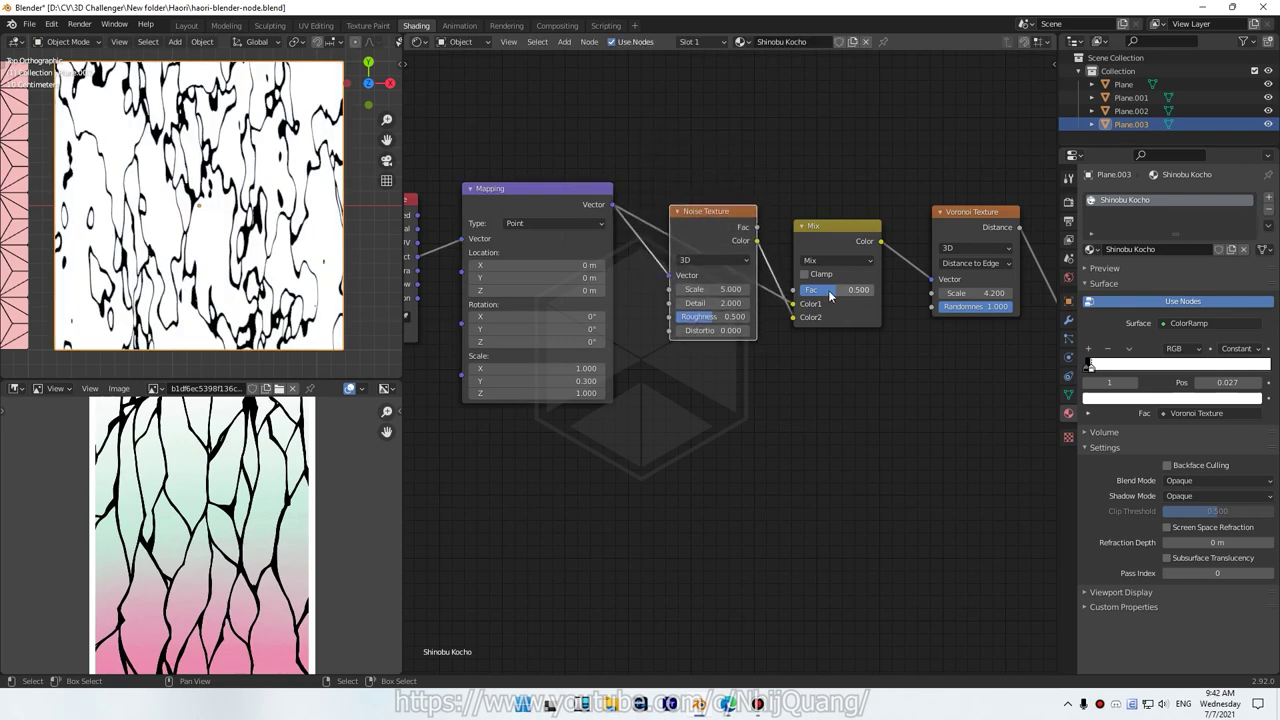
drag(835, 289, 803, 289)
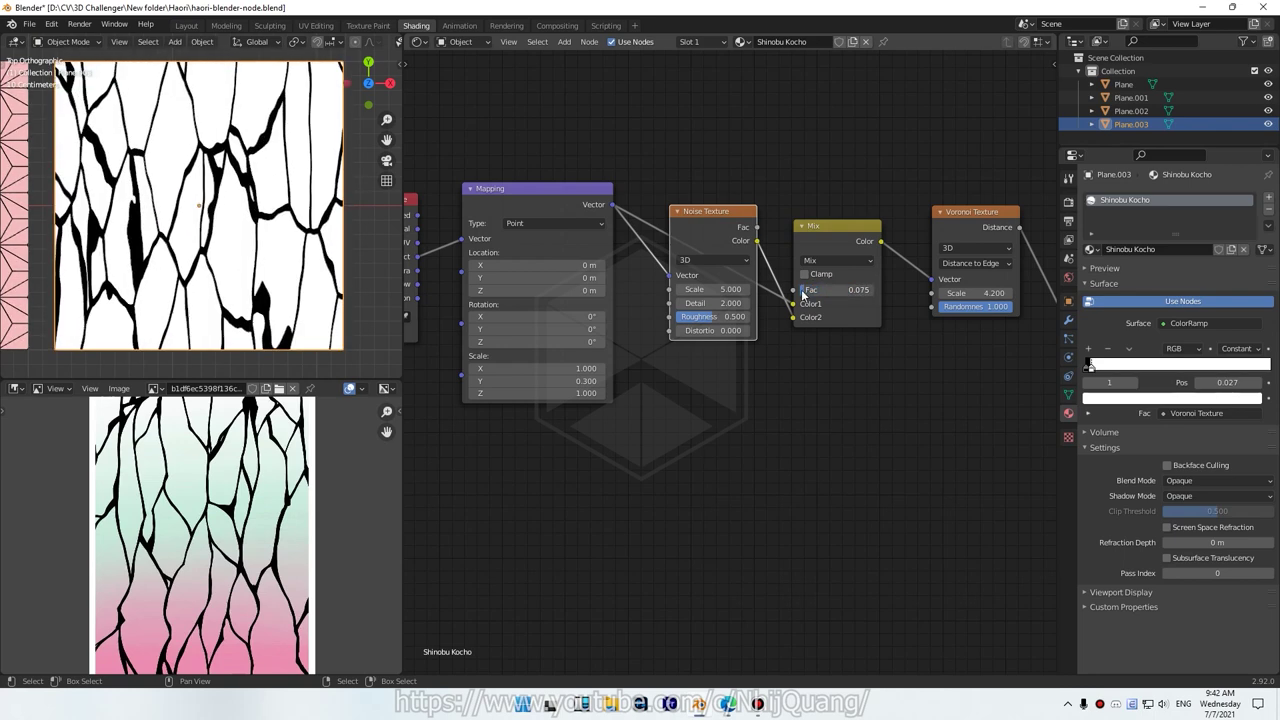
drag(704, 258, 697, 272)
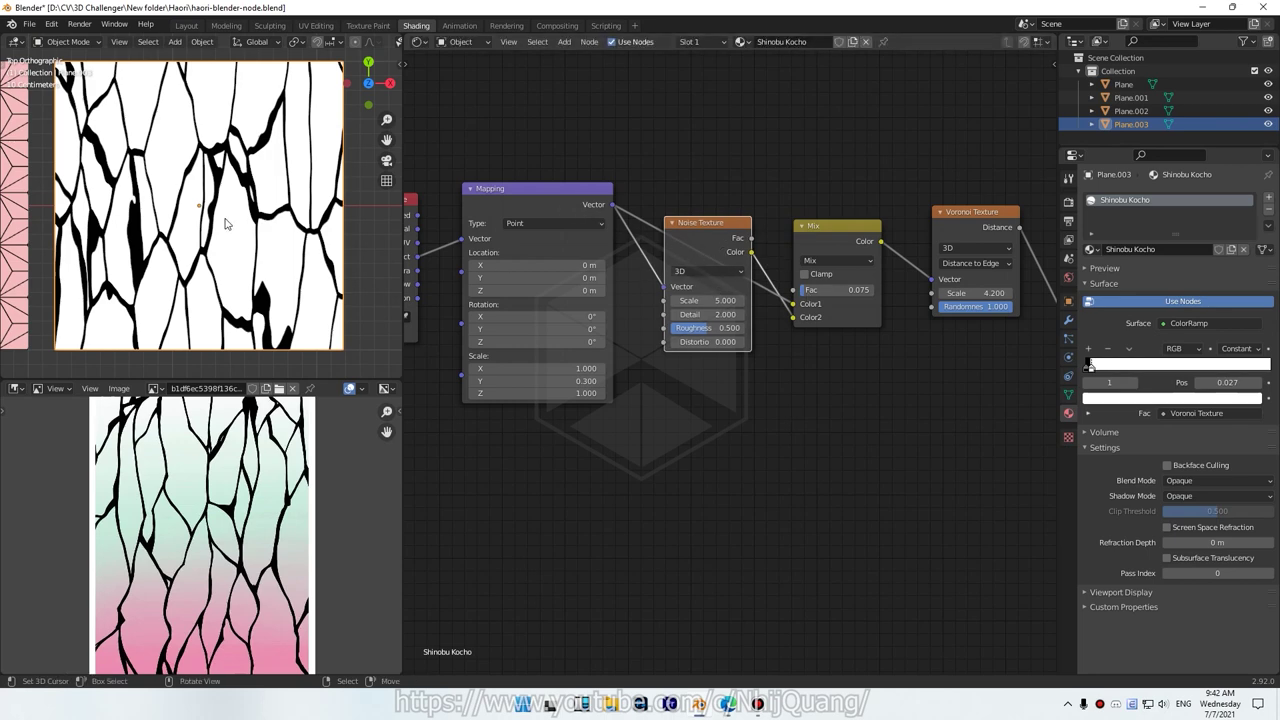
drag(813, 291, 880, 291)
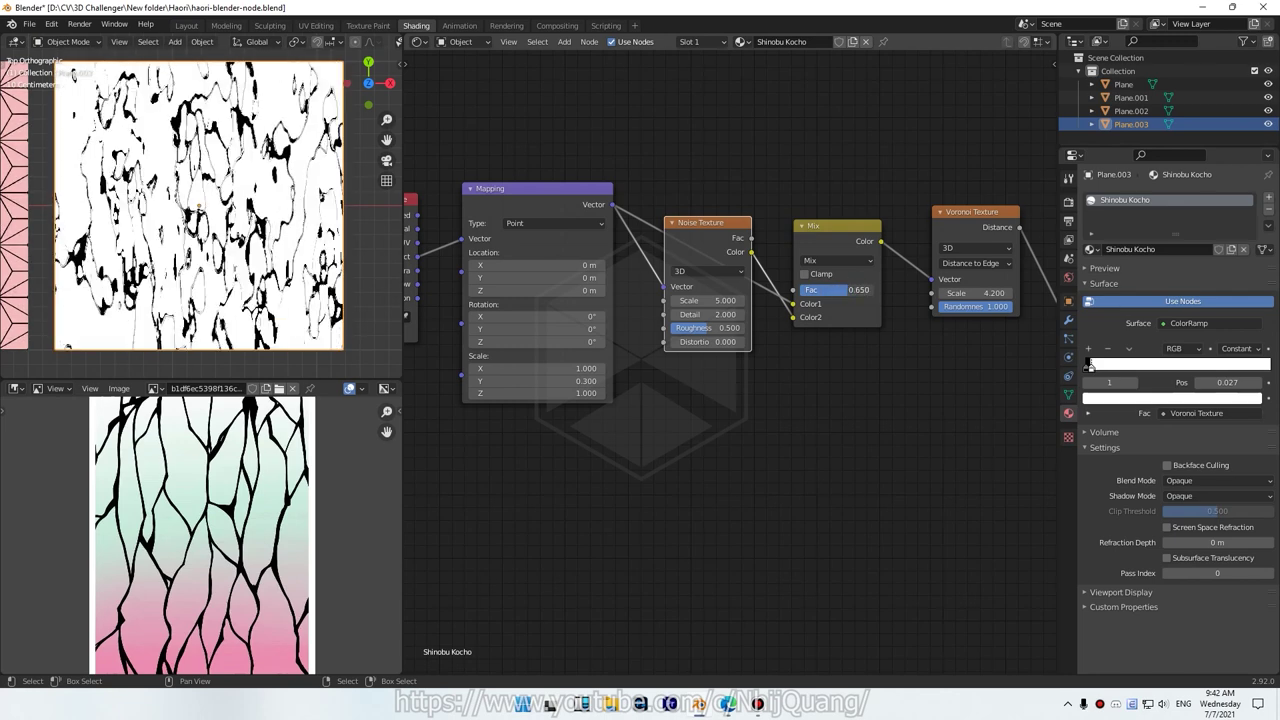
mouse_move(868, 290)
mouse_down()
mouse_move(790, 290)
mouse_move(802, 290)
mouse_up()
- Try Voronoi Scale values near 10, then settle on about 4.9 for coarser cells
scroll(180, 250, down, 3)
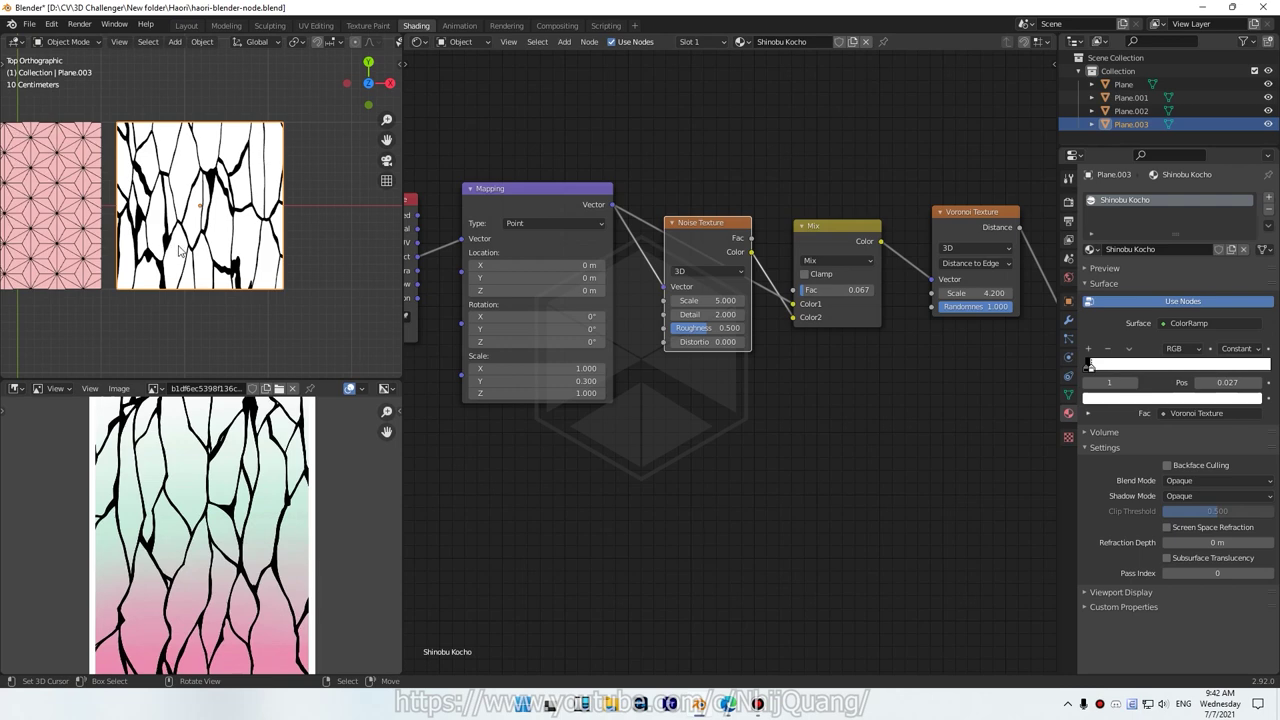
scroll(200, 245, up, 2)
scroll(725, 455, down, 2)
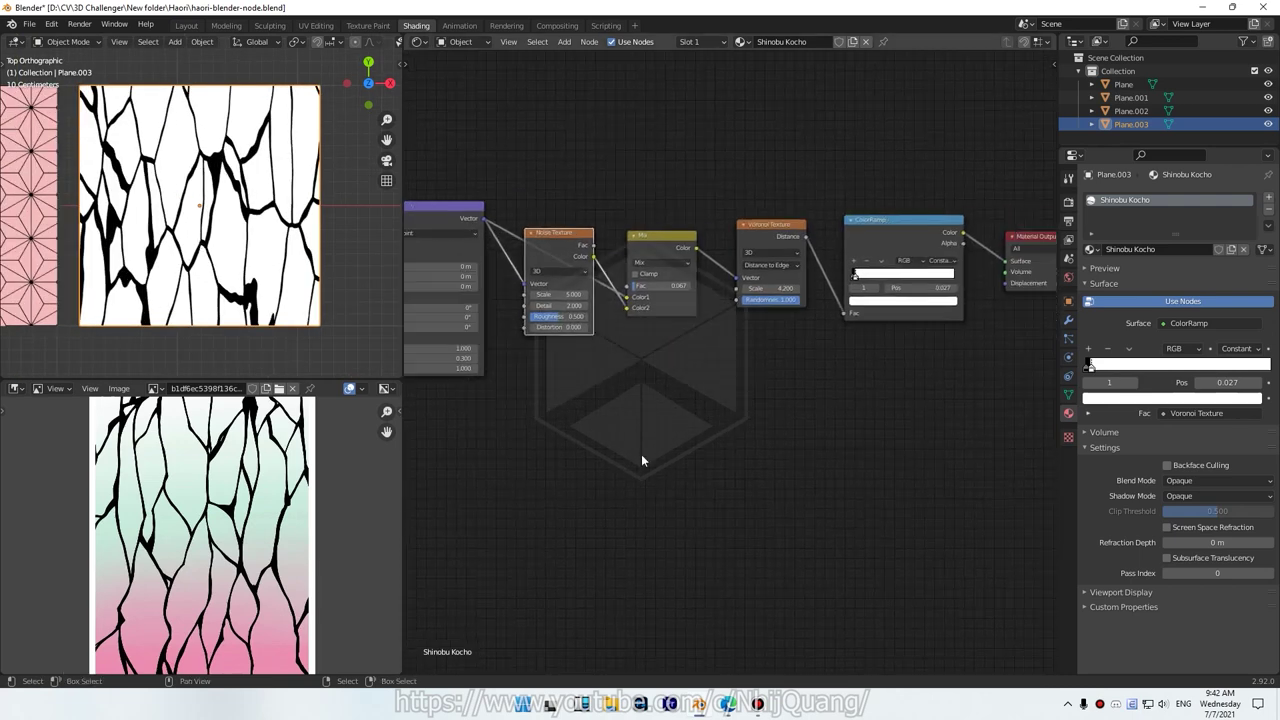
scroll(895, 372, up, 1)
scroll(723, 409, up, 1)
scroll(852, 448, up, 1)
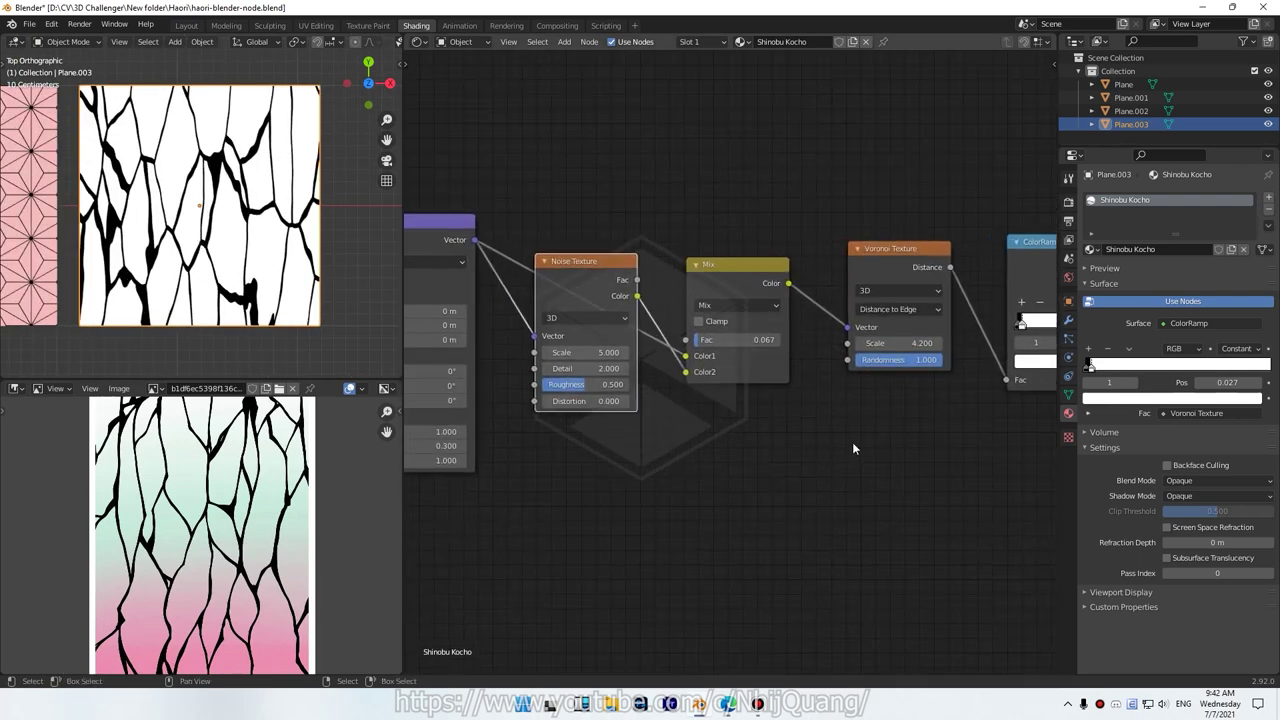
mouse_move(908, 343)
mouse_down()
mouse_move(995, 343)
mouse_move(885, 343)
mouse_move(1010, 343)
mouse_up()
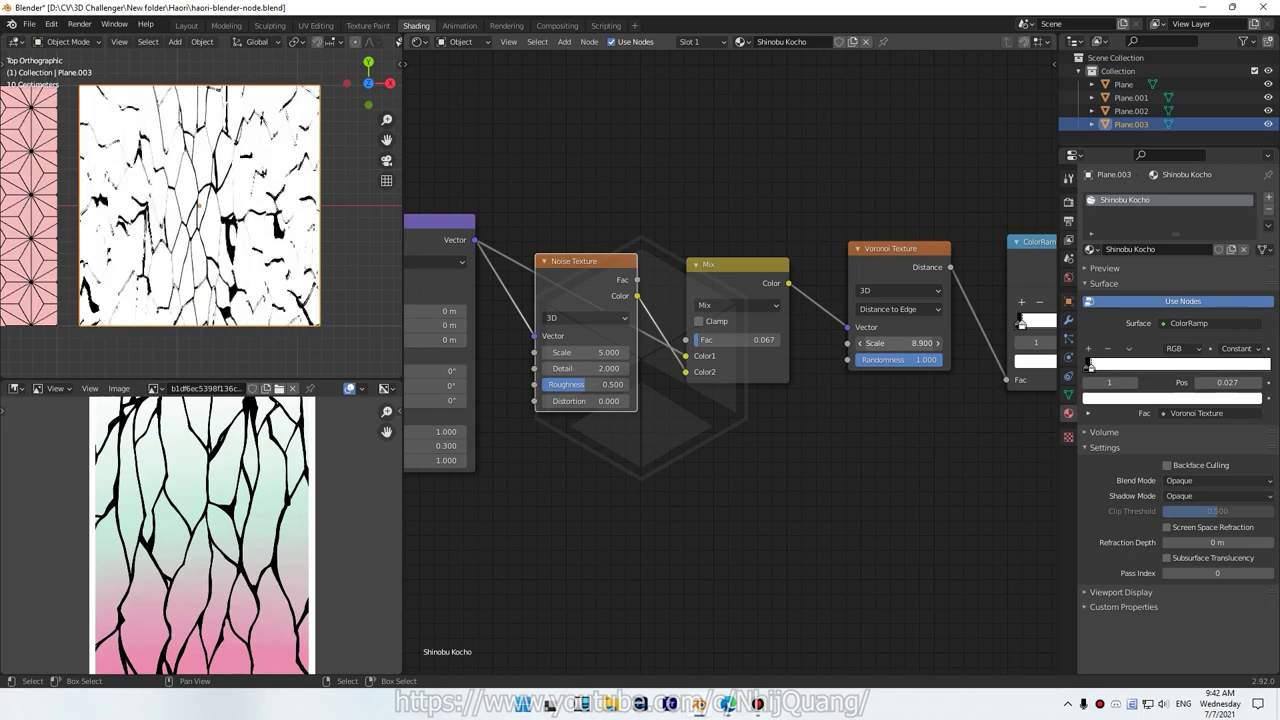
drag(900, 343, 990, 343)
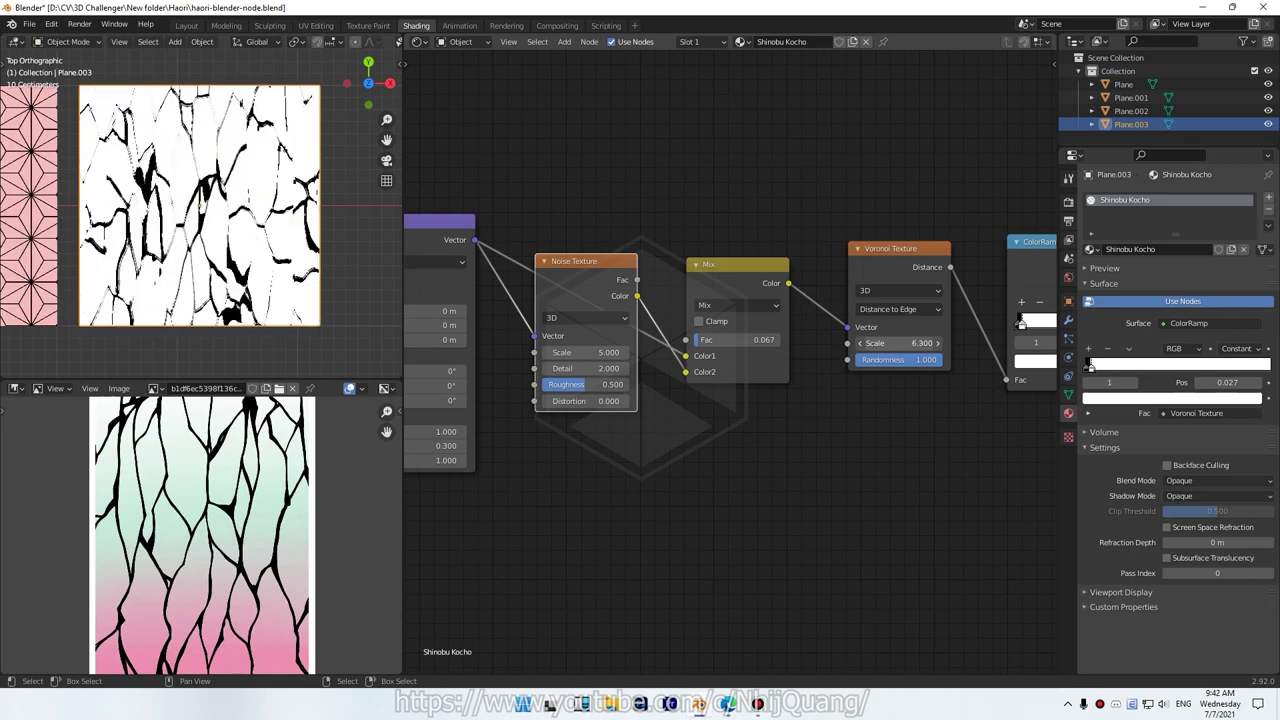
drag(895, 343, 657, 487)
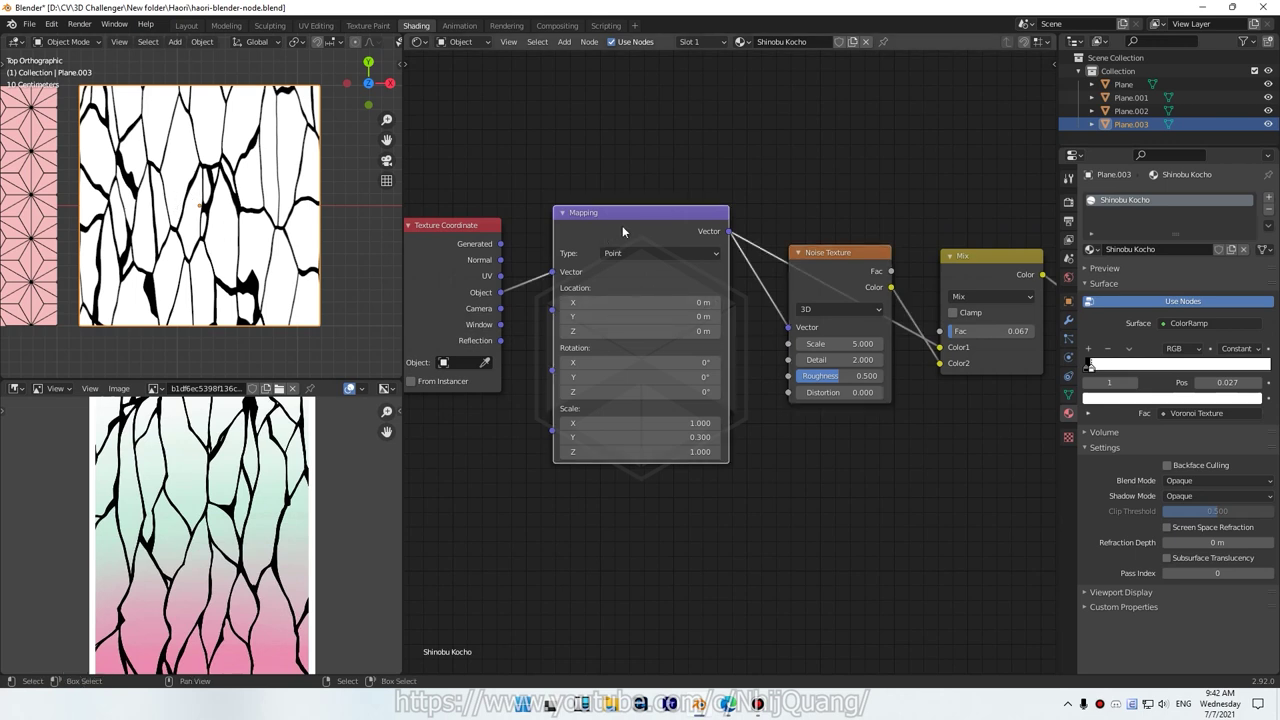
- Leave Mapping rotation at 0° and set Mapping Location to X -3 m, Y 0.7 m
scroll(622, 225, up, 2)
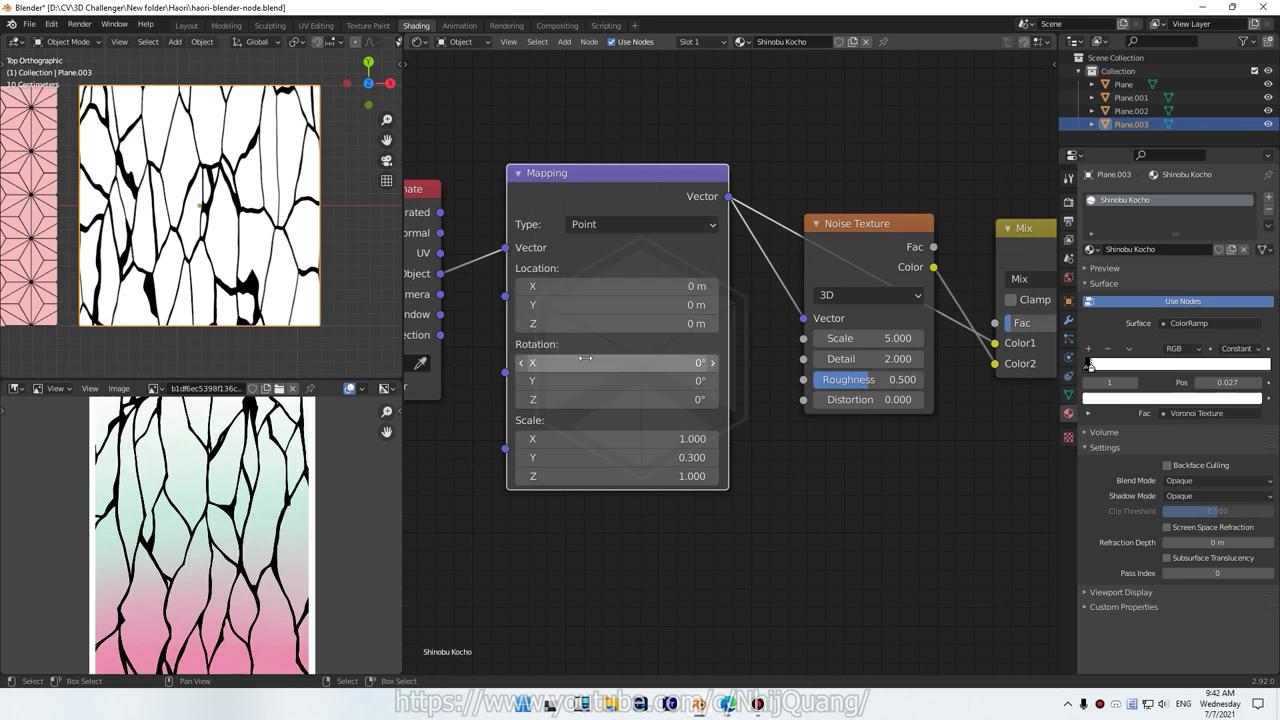
mouse_move(640, 399)
mouse_down()
mouse_move(690, 399)
mouse_move(640, 399)
mouse_up()
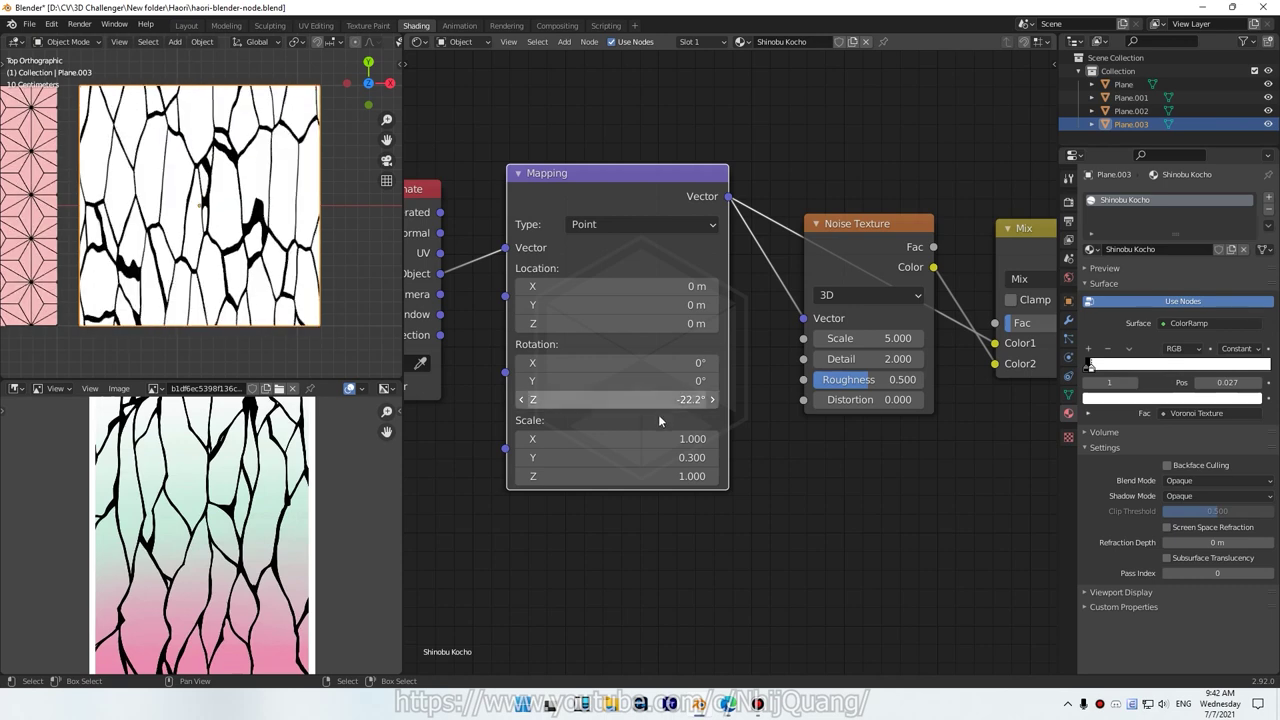
scroll(768, 345, down, 1)
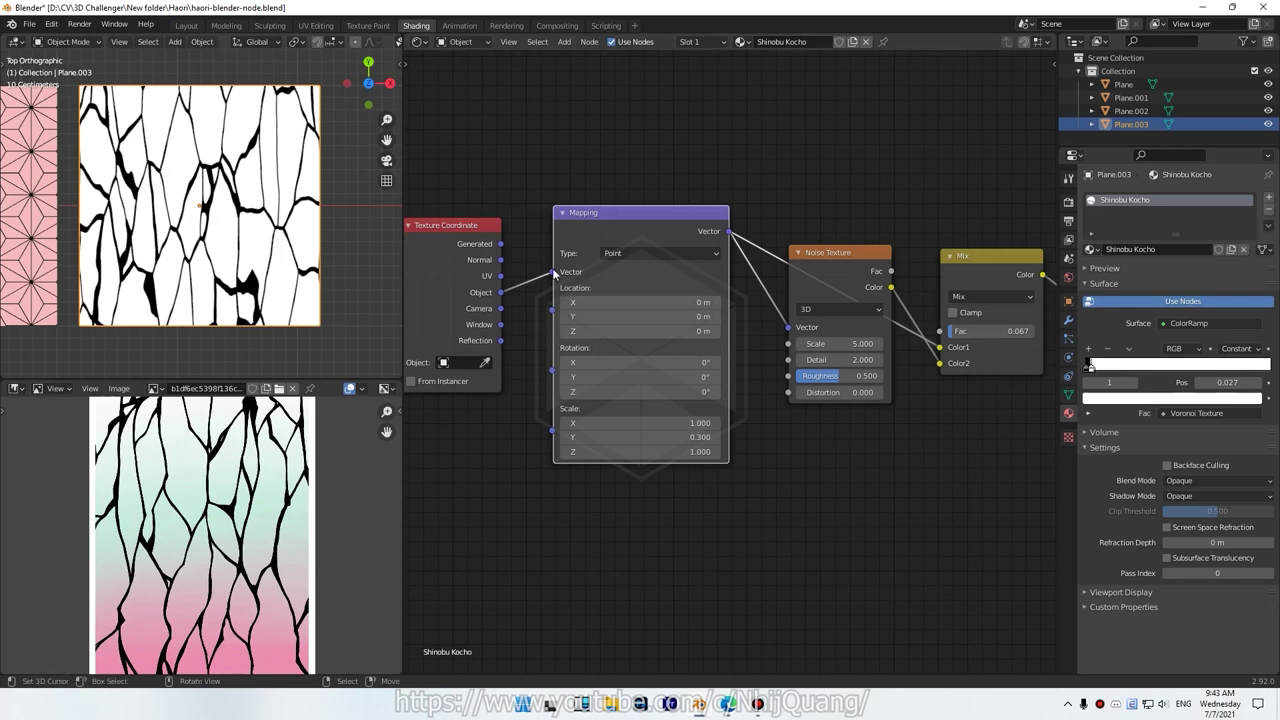
mouse_move(646, 301)
mouse_down()
mouse_move(700, 301)
mouse_move(631, 301)
mouse_move(719, 316)
mouse_move(680, 316)
mouse_up()
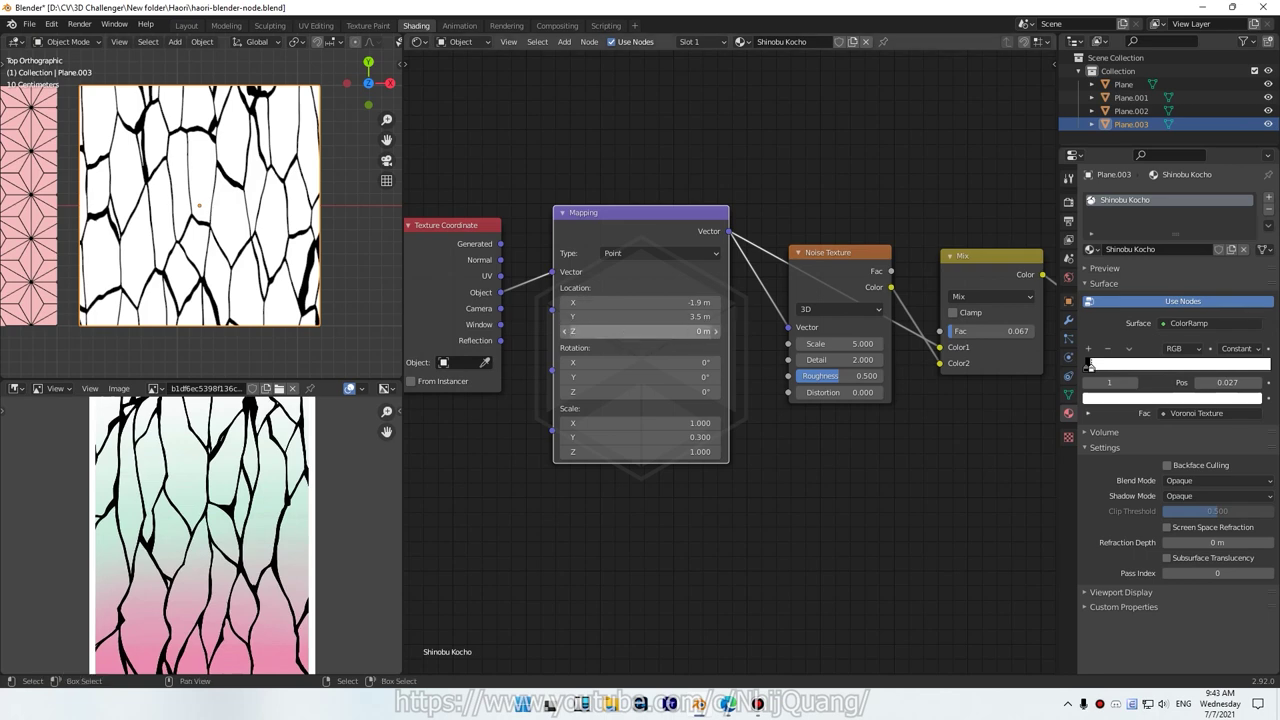
drag(608, 331, 642, 331)
key(BackSpace)
key(BackSpace)
mouse_move(640, 302)
mouse_down()
mouse_move(600, 302)
mouse_move(600, 316)
mouse_up()
click(715, 316)
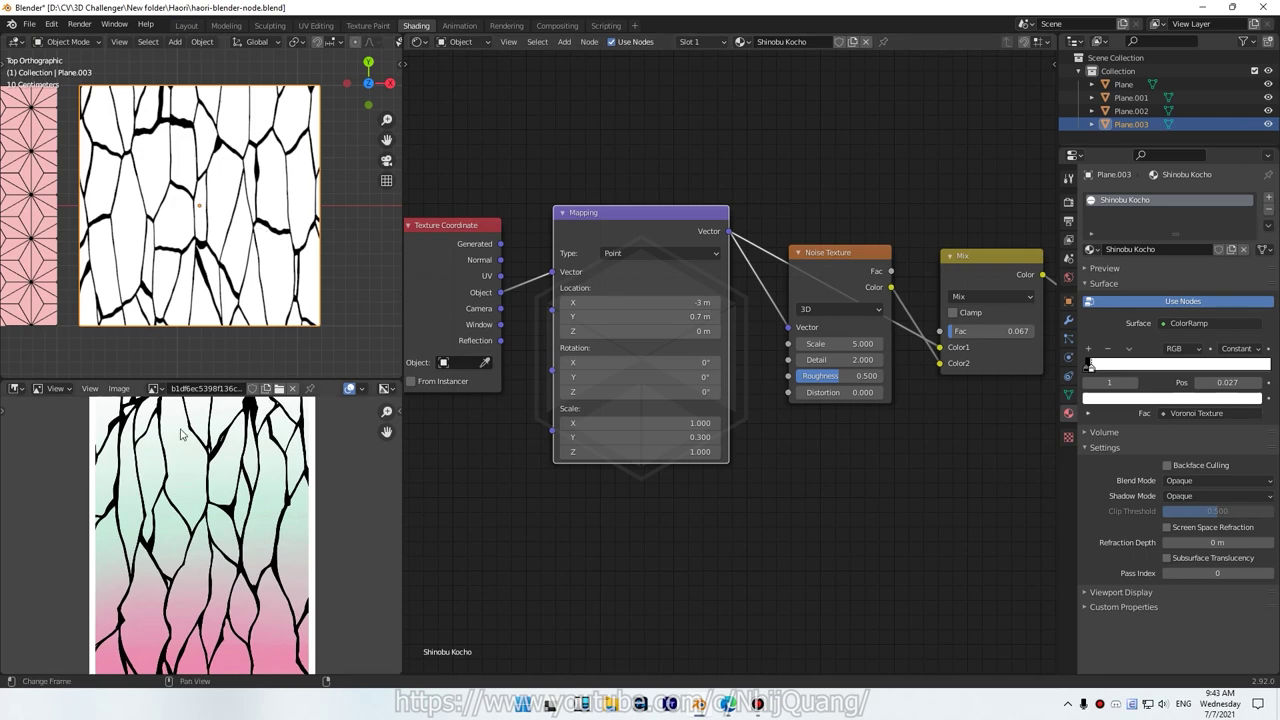
scroll(768, 456, down, 2)
mouse_move(768, 456)
middle_down()
mouse_move(722, 460)
mouse_move(720, 500)
middle_up()
scroll(190, 490, down, 1)
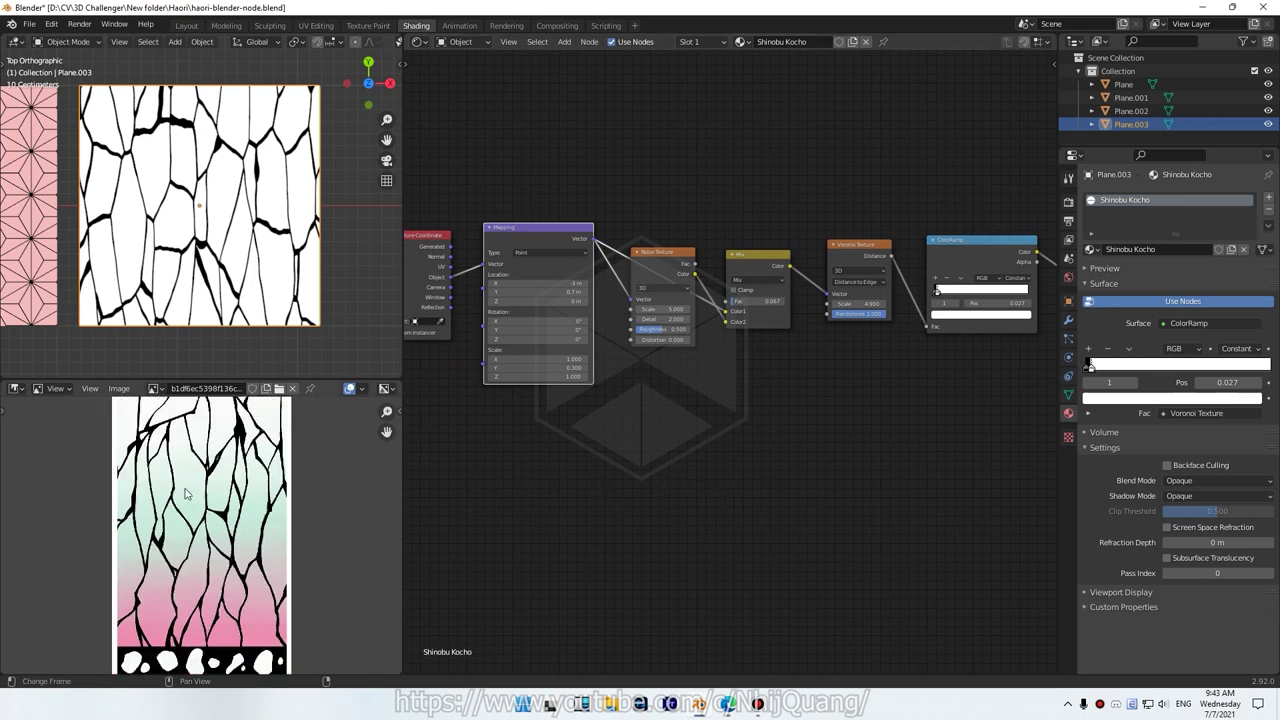
scroll(190, 495, down, 1)
scroll(220, 622, up, 2)
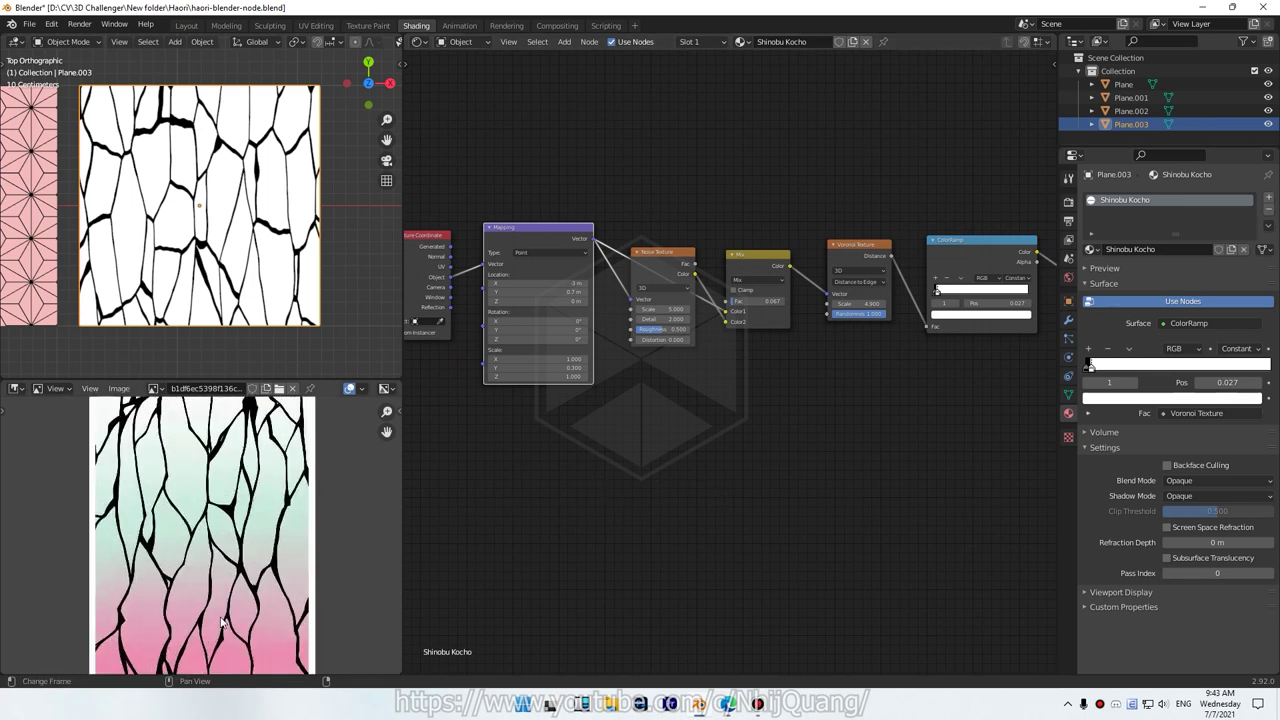
scroll(215, 635, down, 1)
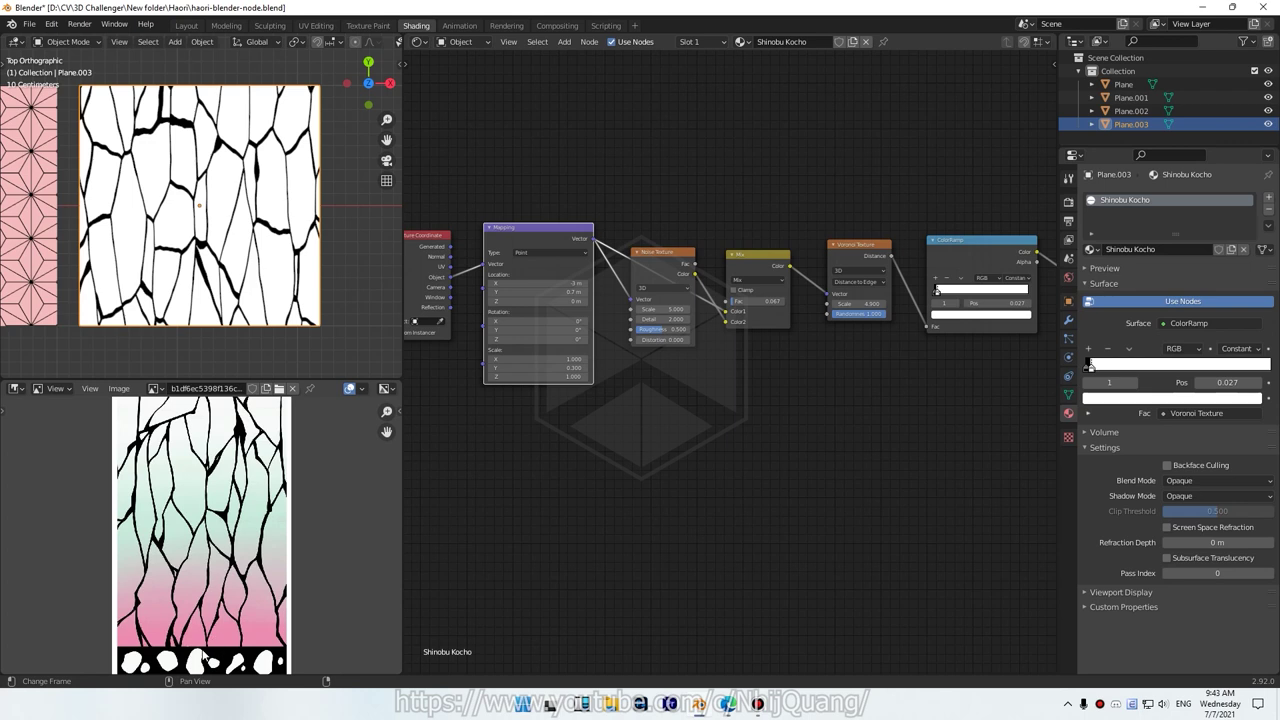
scroll(226, 650, down, 1)
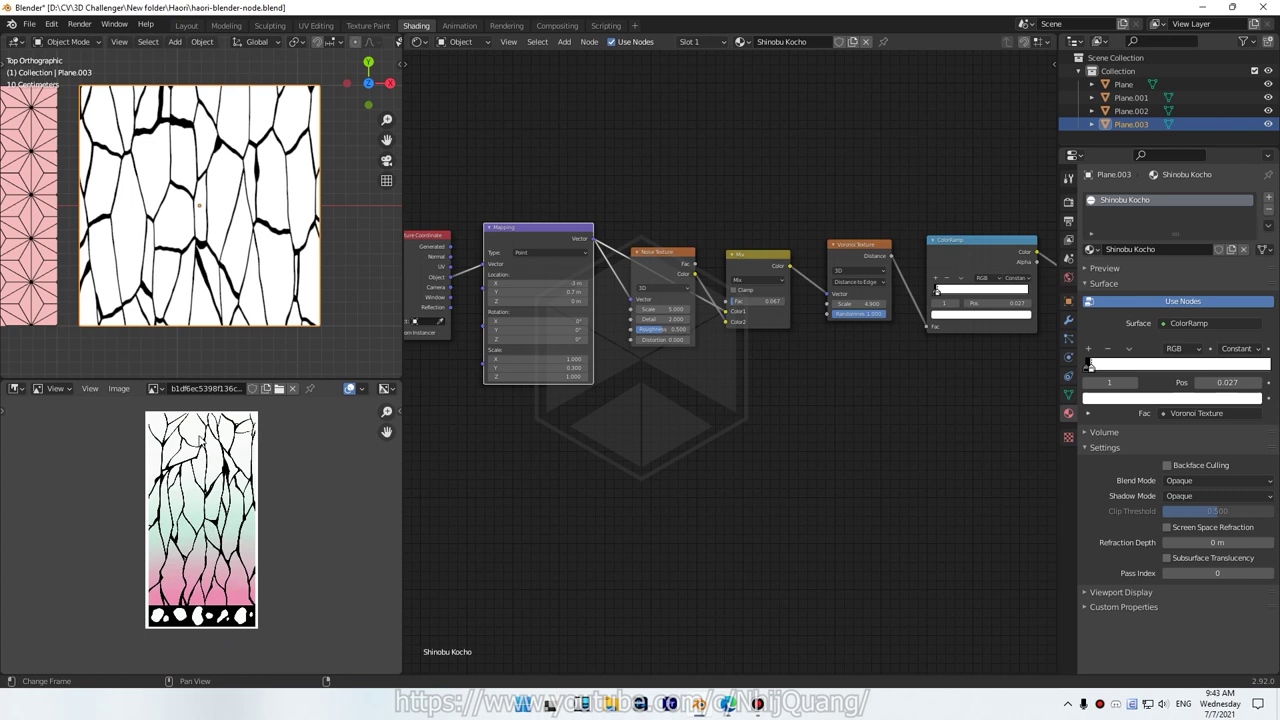
key(Home)
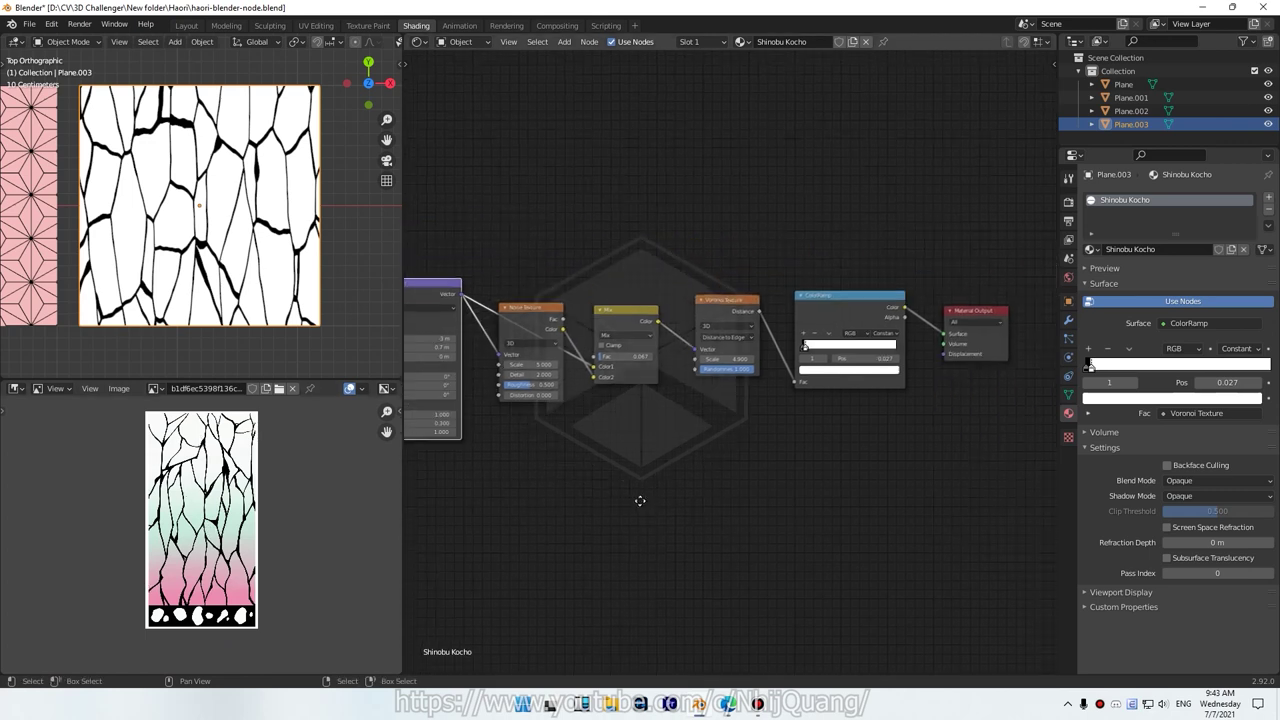
- Add a Linear Gradient Texture node below the noise and Voronoi chain
key(shift+a)
click(698, 412)
text(gra)
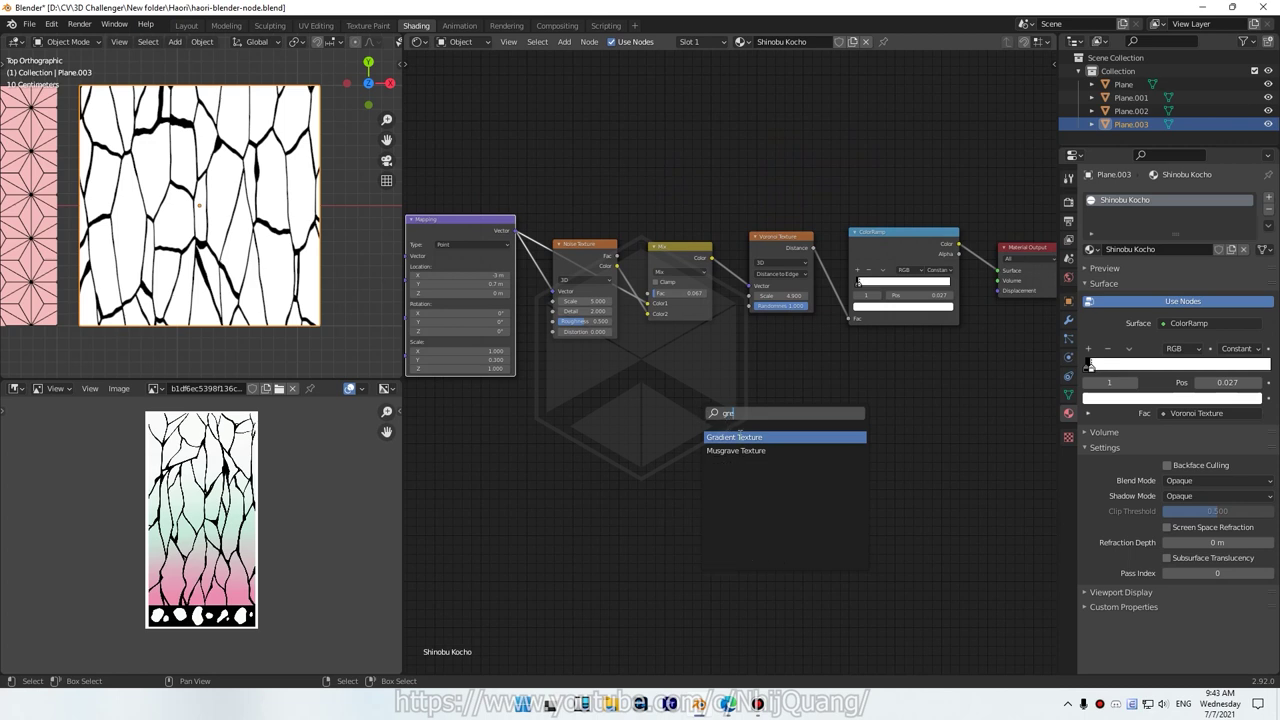
key(Return)
click(636, 386)
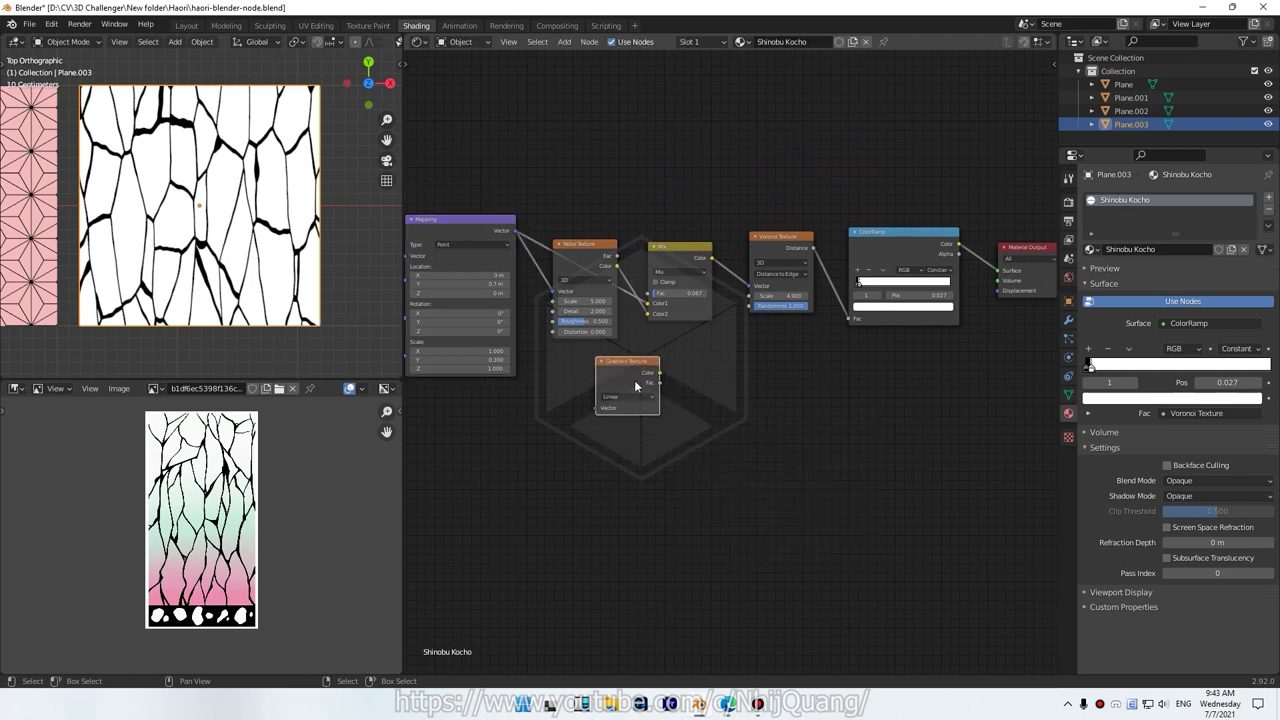
- Move the upper Mapping node up slightly to tidy the layout
middle_drag(700, 455, 821, 439)
click(584, 211)
drag(592, 200, 605, 155)
scroll(600, 160, up, 2)
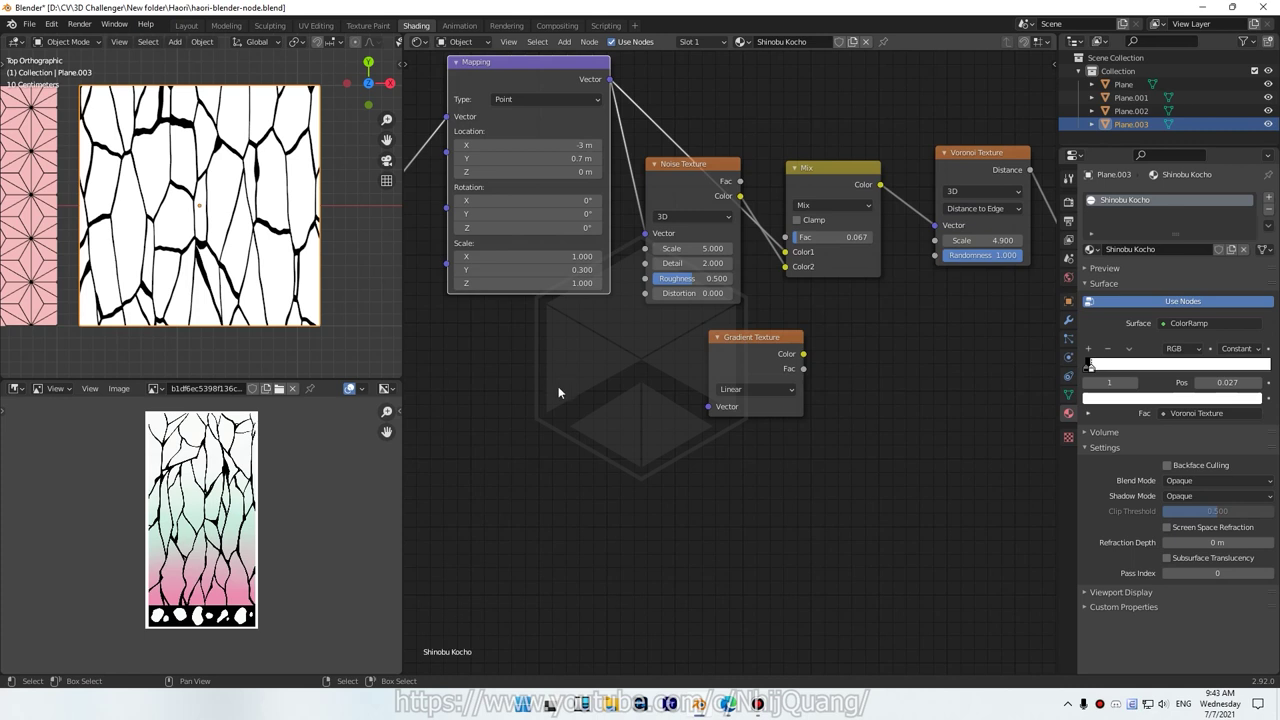
- Add a second Mapping node below the existing chain
key(shift+a)
text(ma)
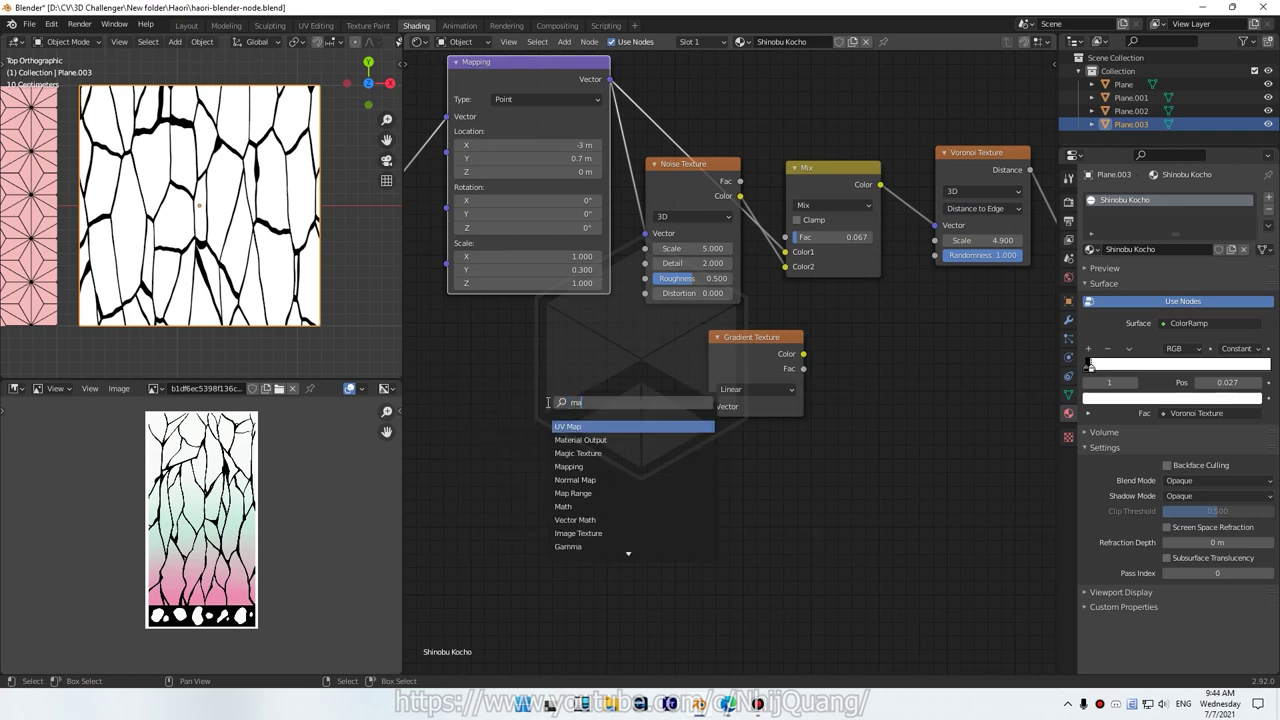
click(575, 466)
click(574, 364)
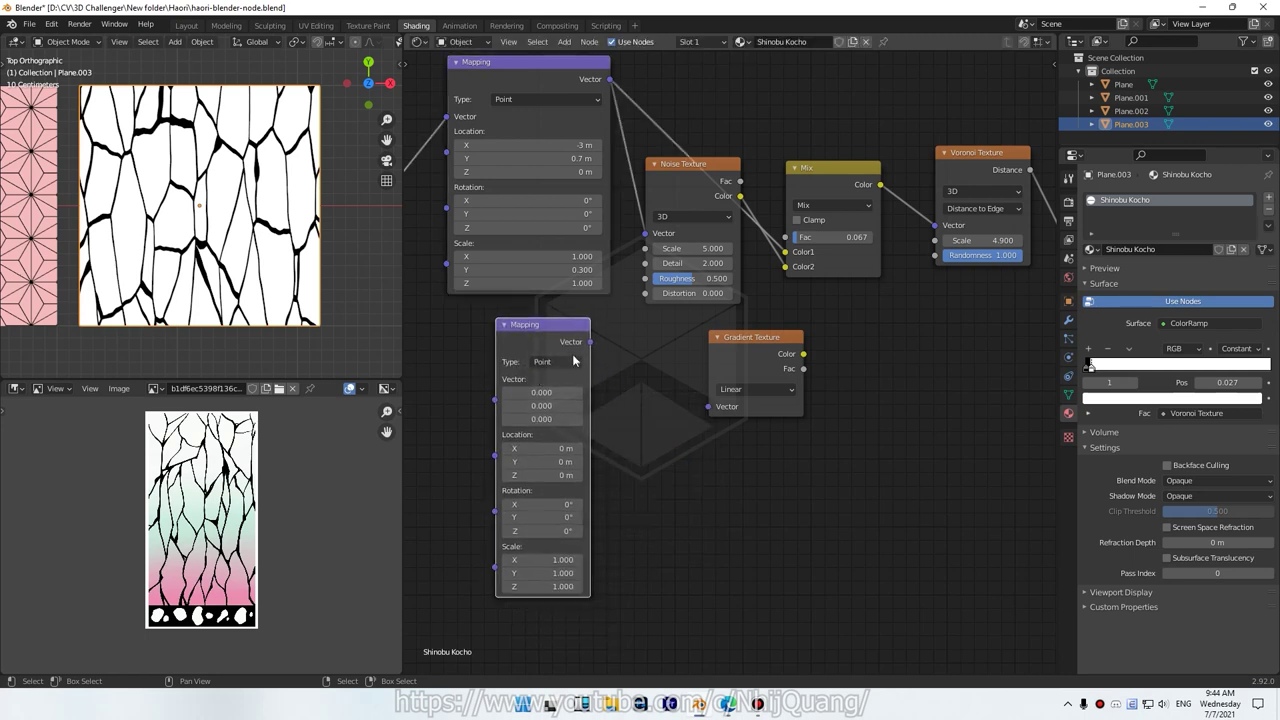
- Wire Texture Coordinate Object through the new Mapping into the Gradient Texture Vector
drag(586, 342, 708, 406)
middle_drag(590, 482, 700, 517)
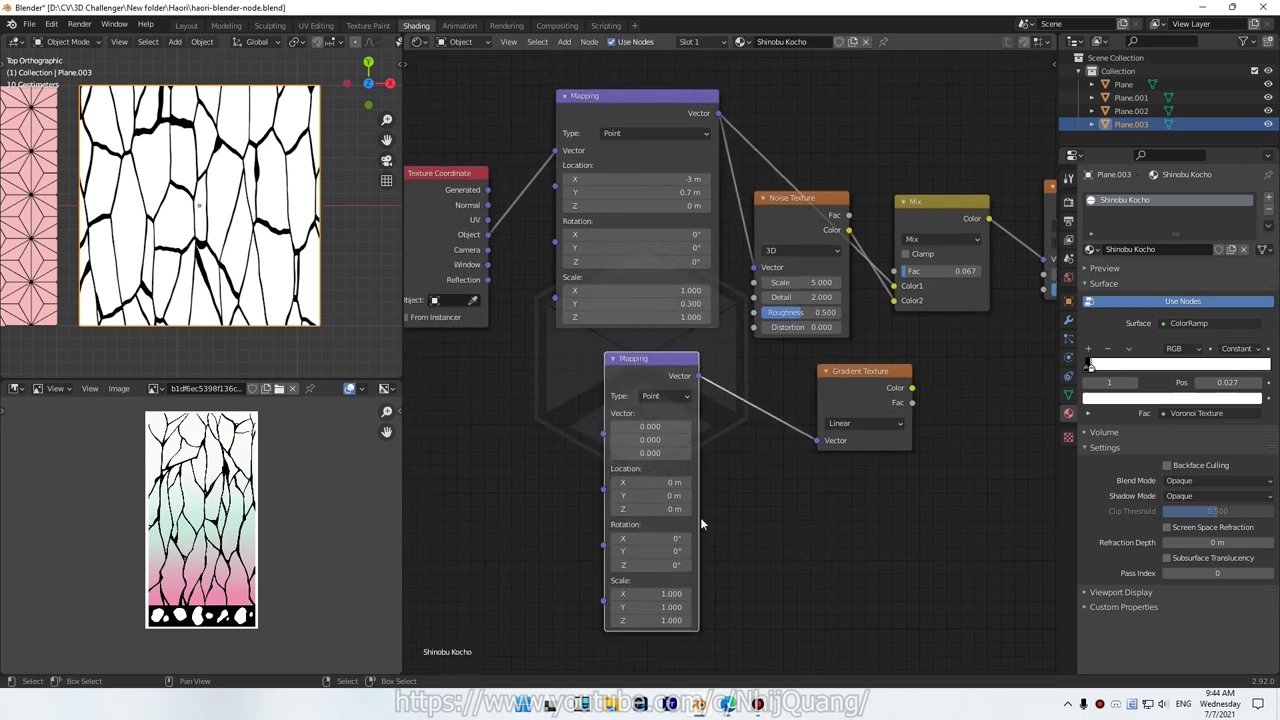
drag(489, 235, 605, 434)
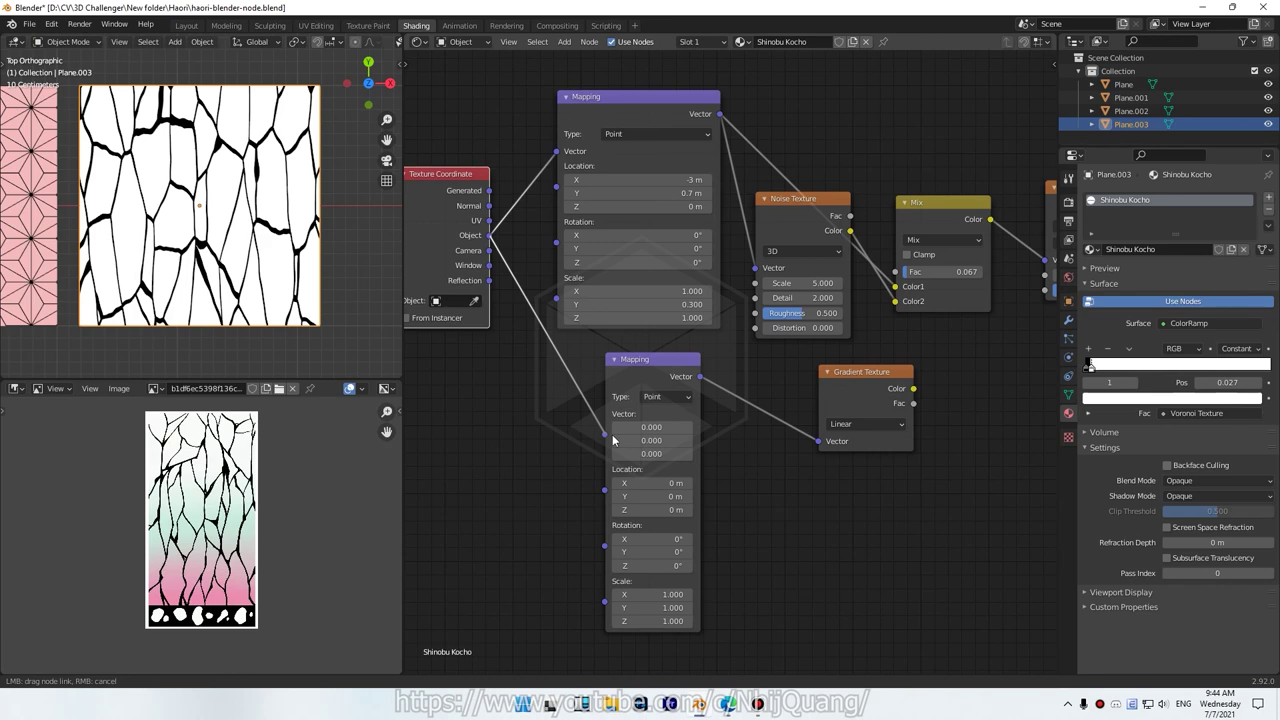
scroll(825, 583, down, 3)
middle_drag(825, 583, 684, 570)
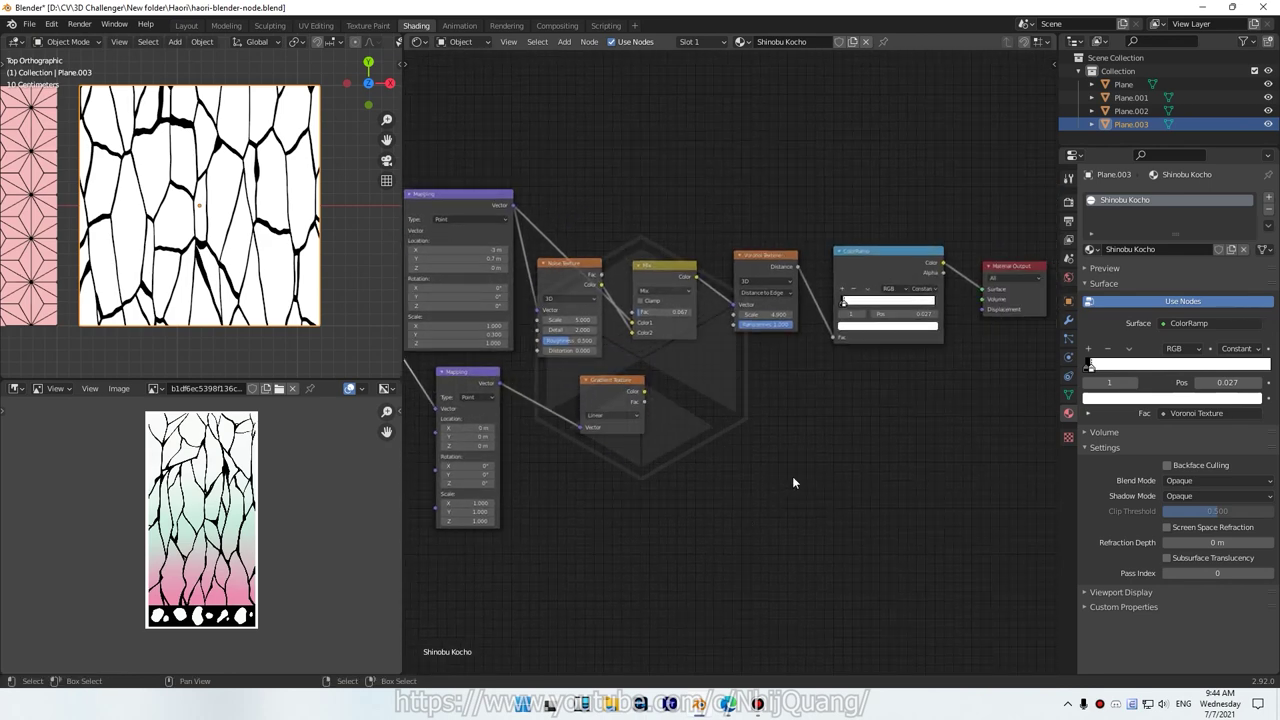
ctrl+middle_drag(771, 502, 573, 432)
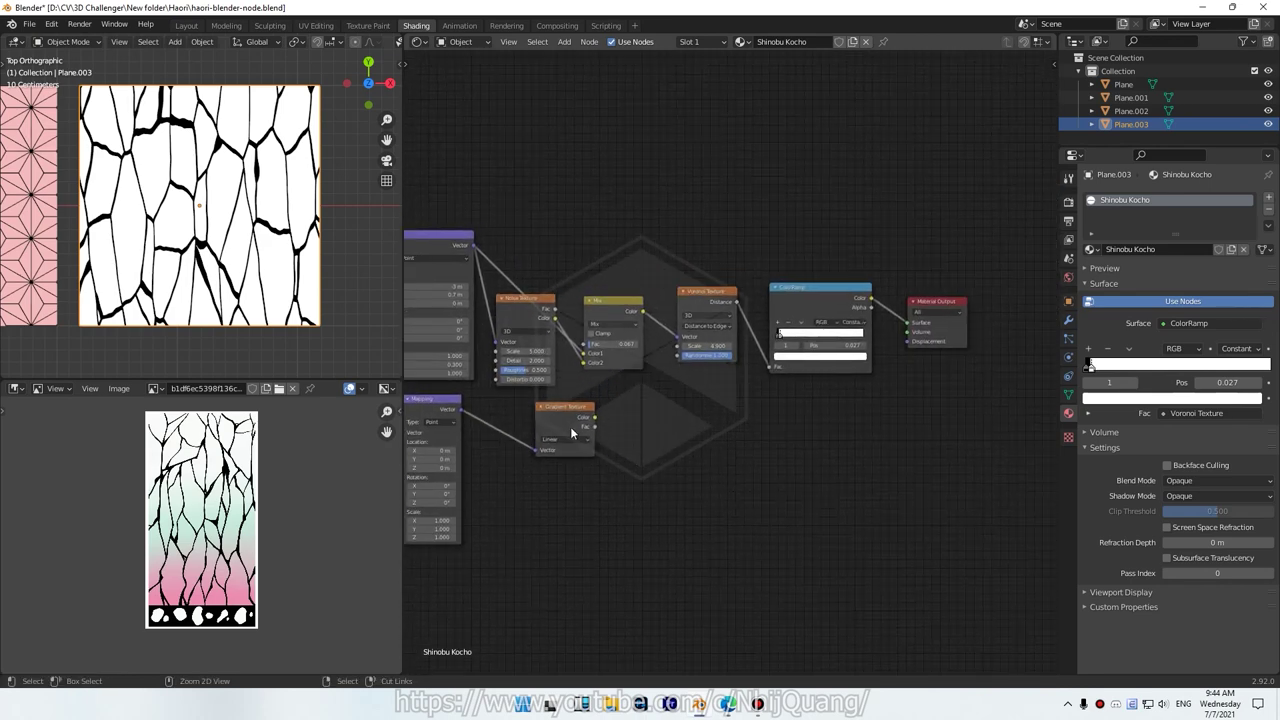
- Preview the Gradient Texture alone through a Viewer node, showing a horizontal black-to-white ramp
ctrl+shift+click(567, 425)
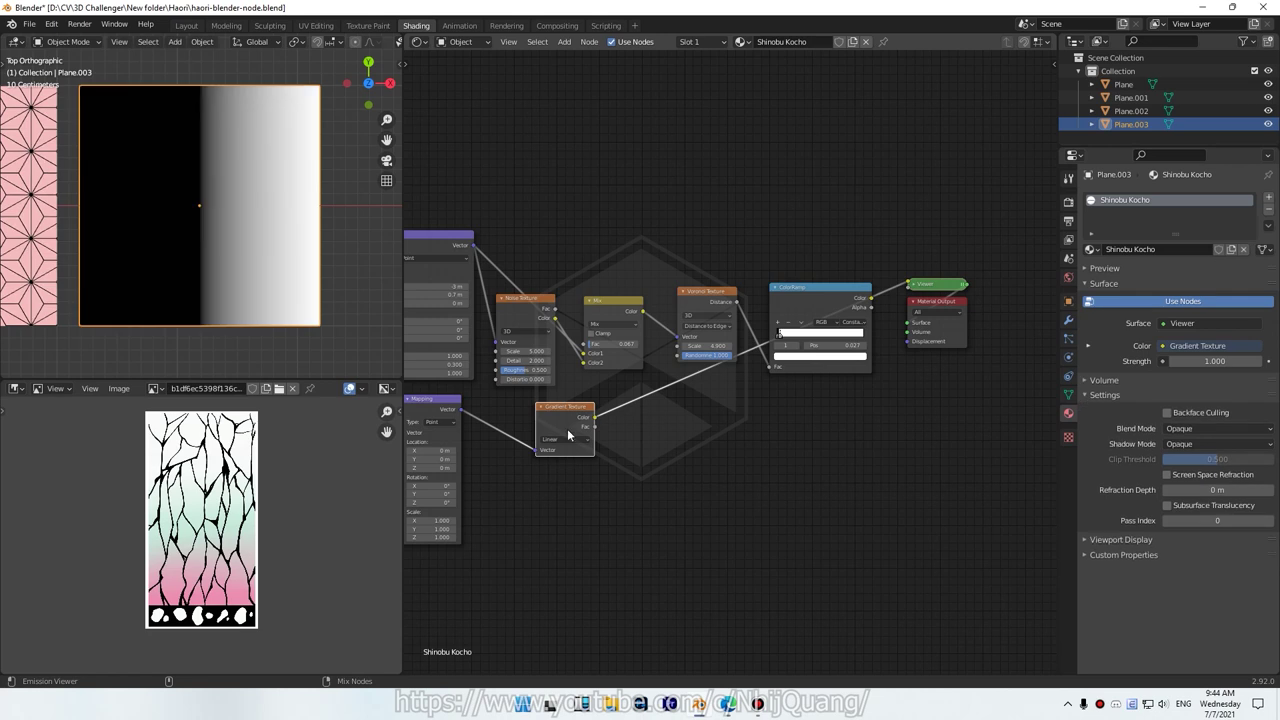
mouse_move(750, 424)
middle_down()
mouse_move(926, 446)
mouse_move(958, 360)
middle_up()
scroll(198, 191, up, 3)
scroll(198, 193, down, 1)
scroll(199, 168, down, 2)
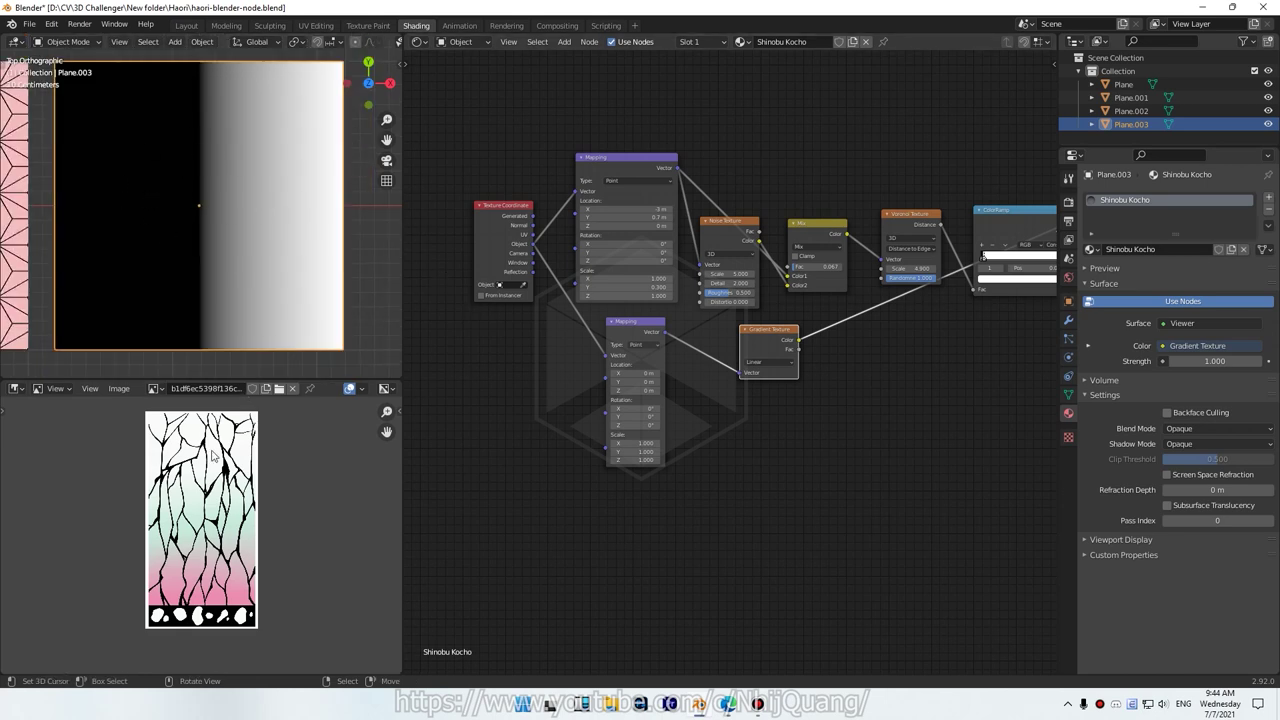
scroll(212, 455, up, 3)
scroll(200, 520, up, 1)
scroll(190, 560, down, 2)
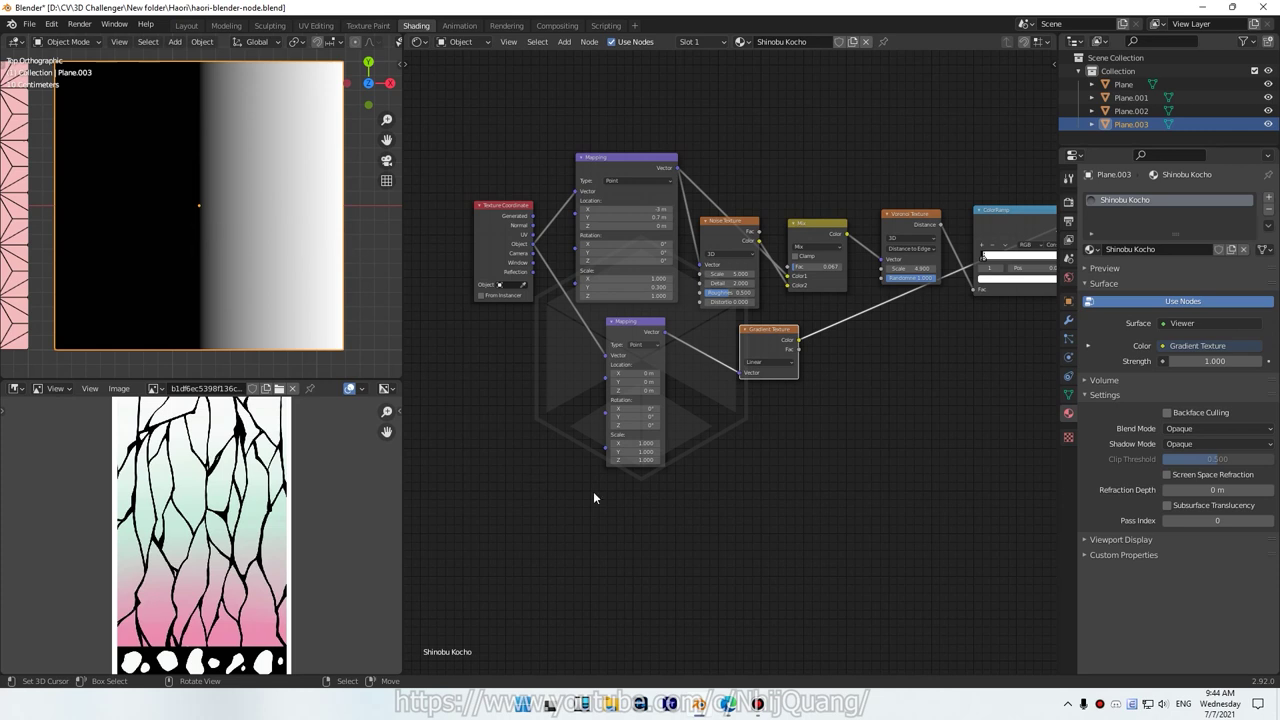
- Set the lower Mapping Rotation Z to -90° and switch its input to Generated coordinates
scroll(618, 466, up, 2)
scroll(648, 500, up, 2)
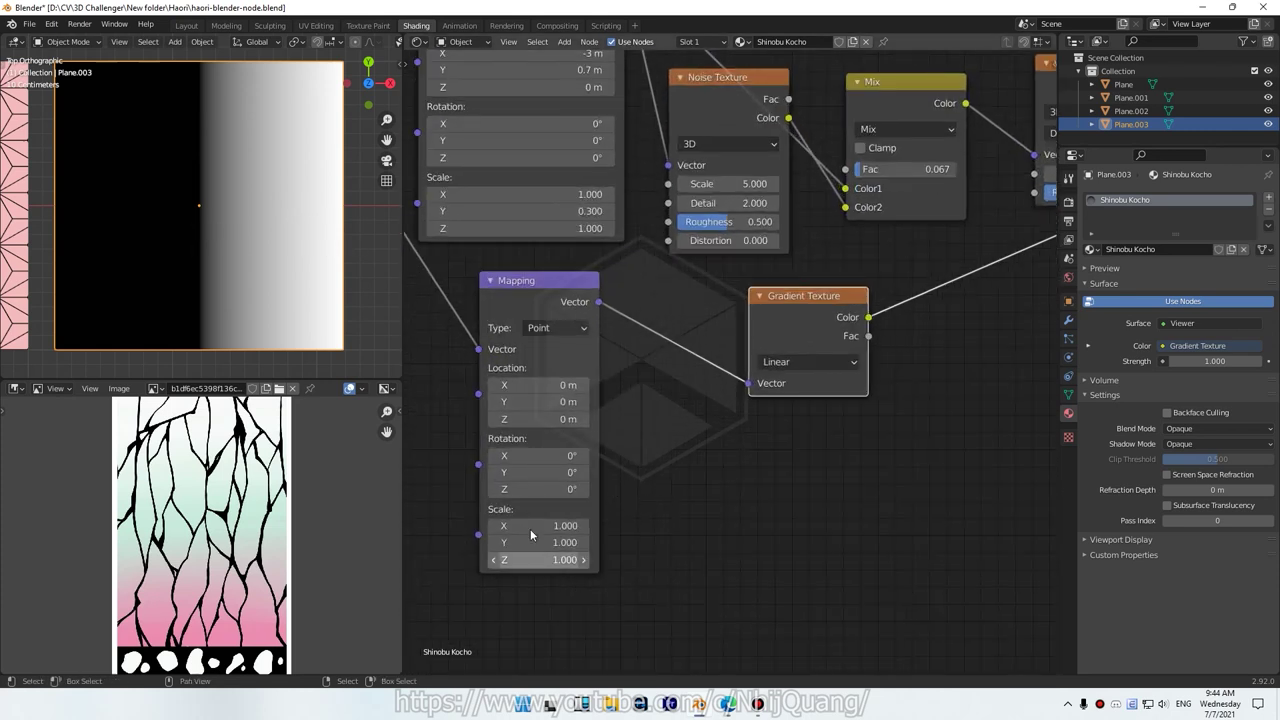
drag(546, 492, 470, 492)
click(549, 492)
key(BackSpace)
text(-9)
key(Return)
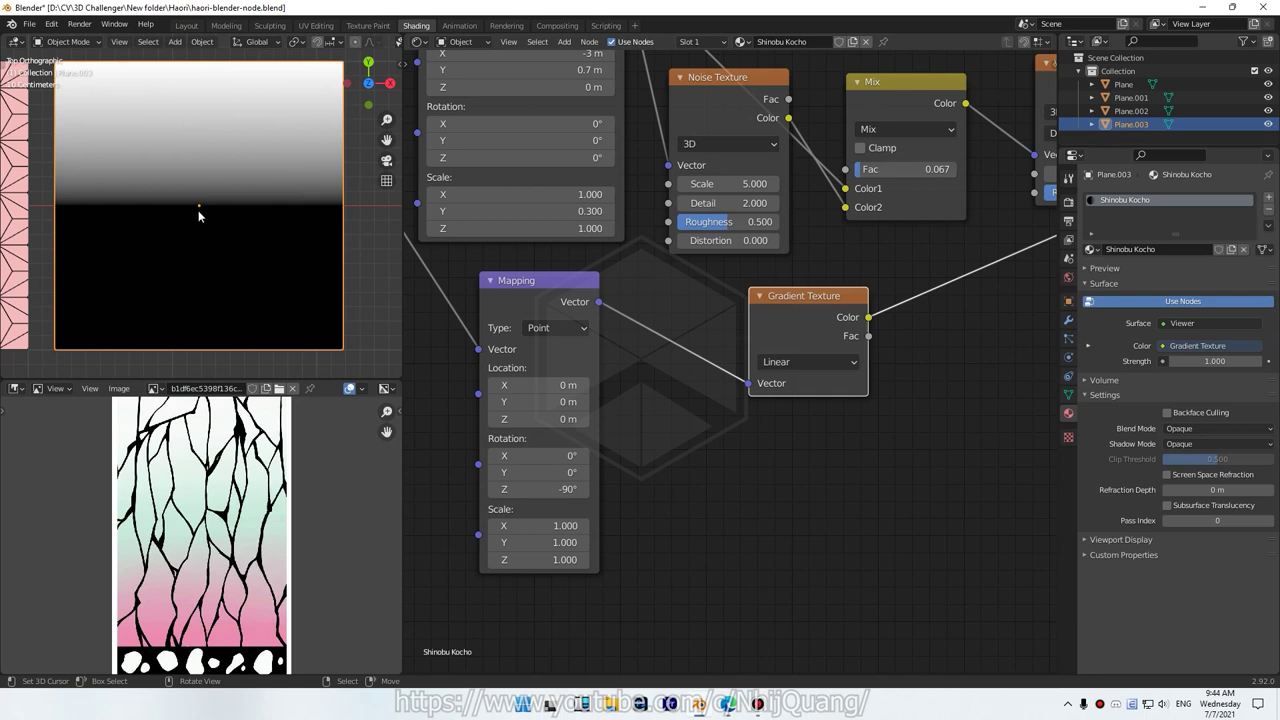
scroll(548, 254, down, 2)
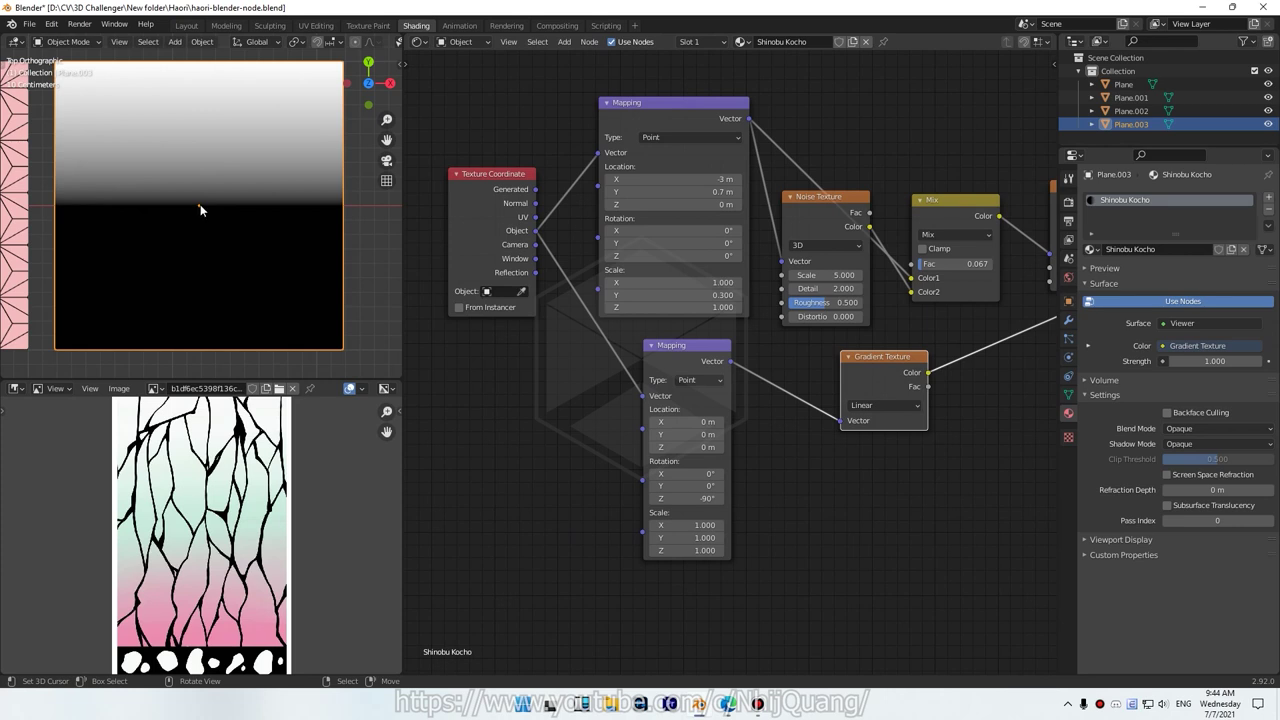
mouse_move(537, 195)
mouse_down()
mouse_move(648, 396)
mouse_move(606, 409)
mouse_up()
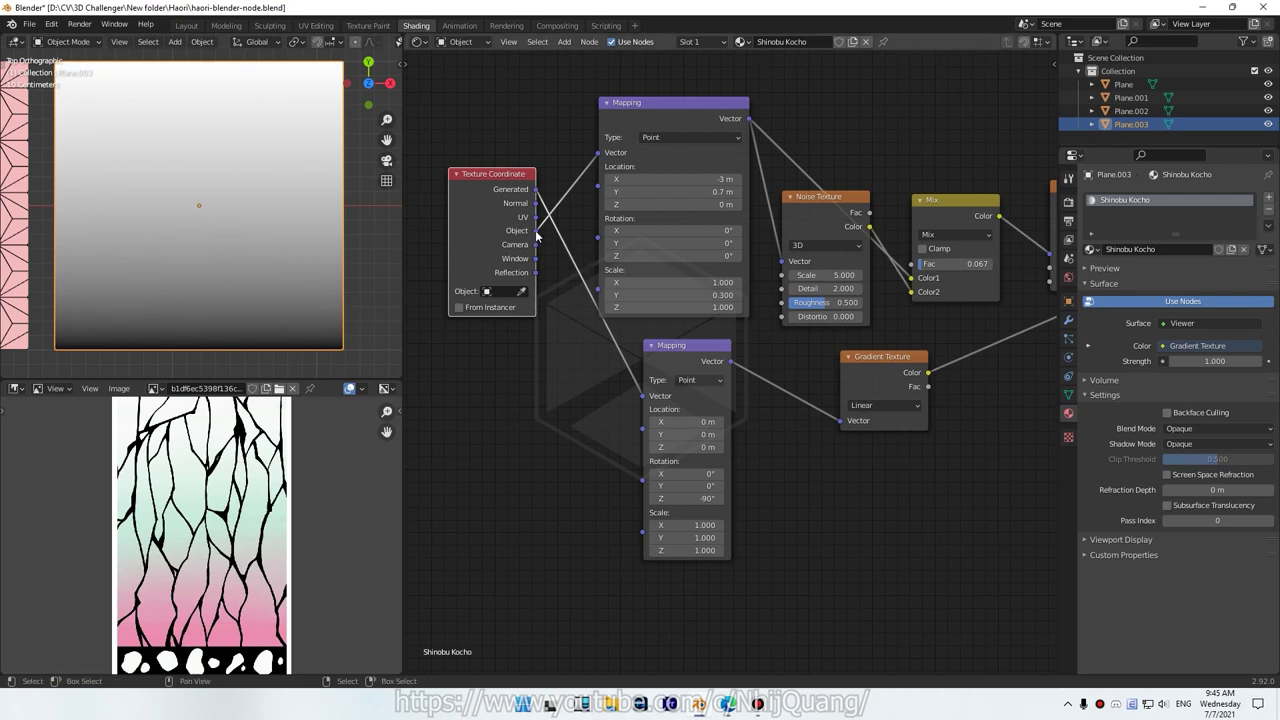
- Reconnect the Texture Coordinate Object output to the lower Mapping node
drag(537, 231, 645, 398)
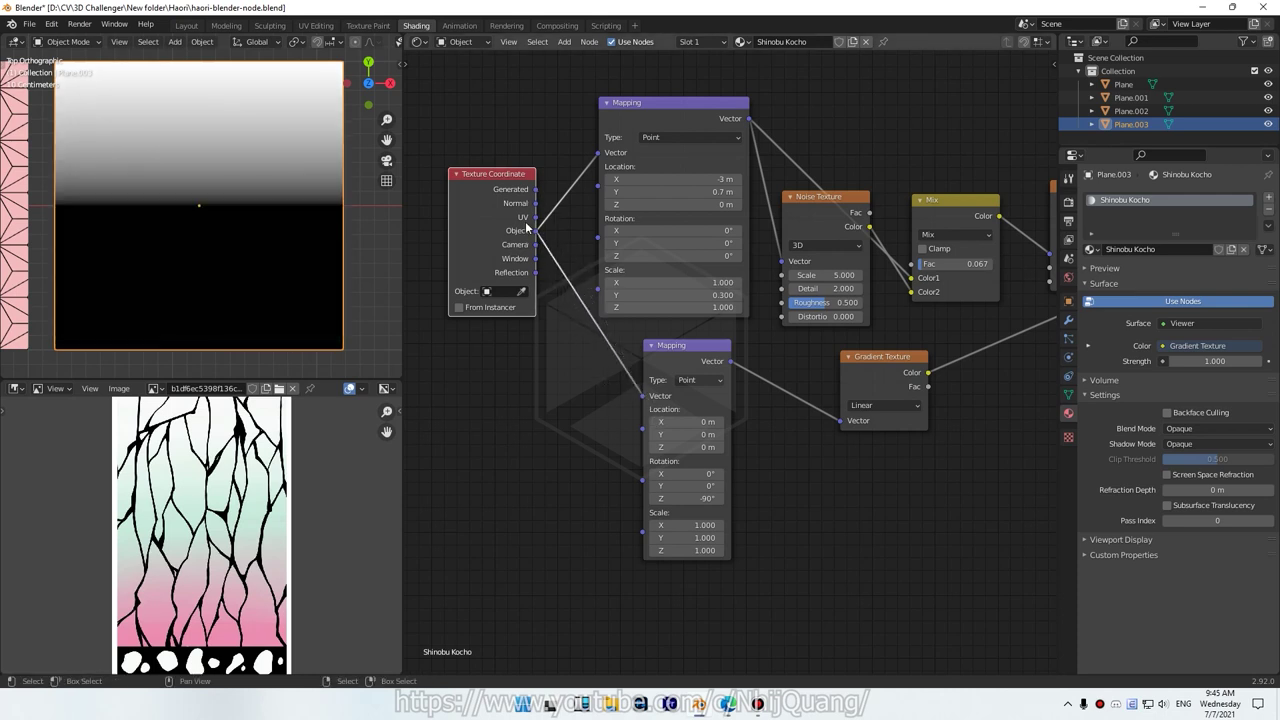
scroll(596, 490, up, 2)
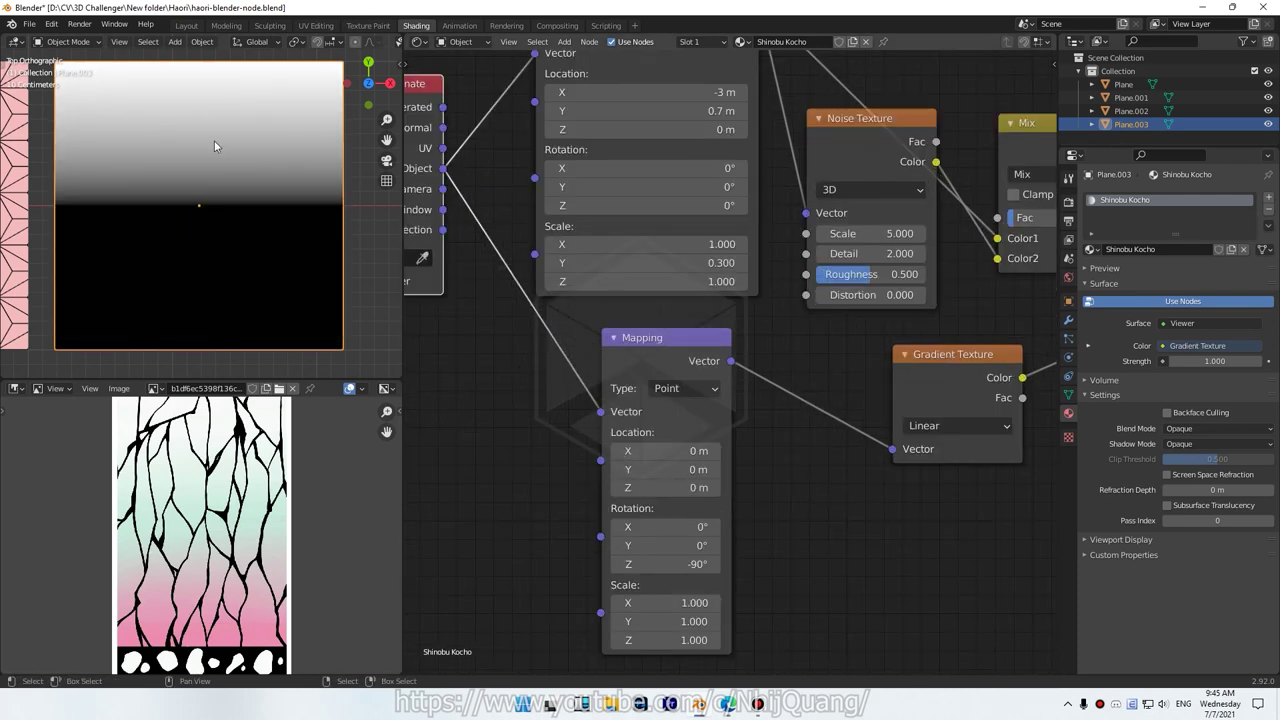
scroll(525, 486, up, 1)
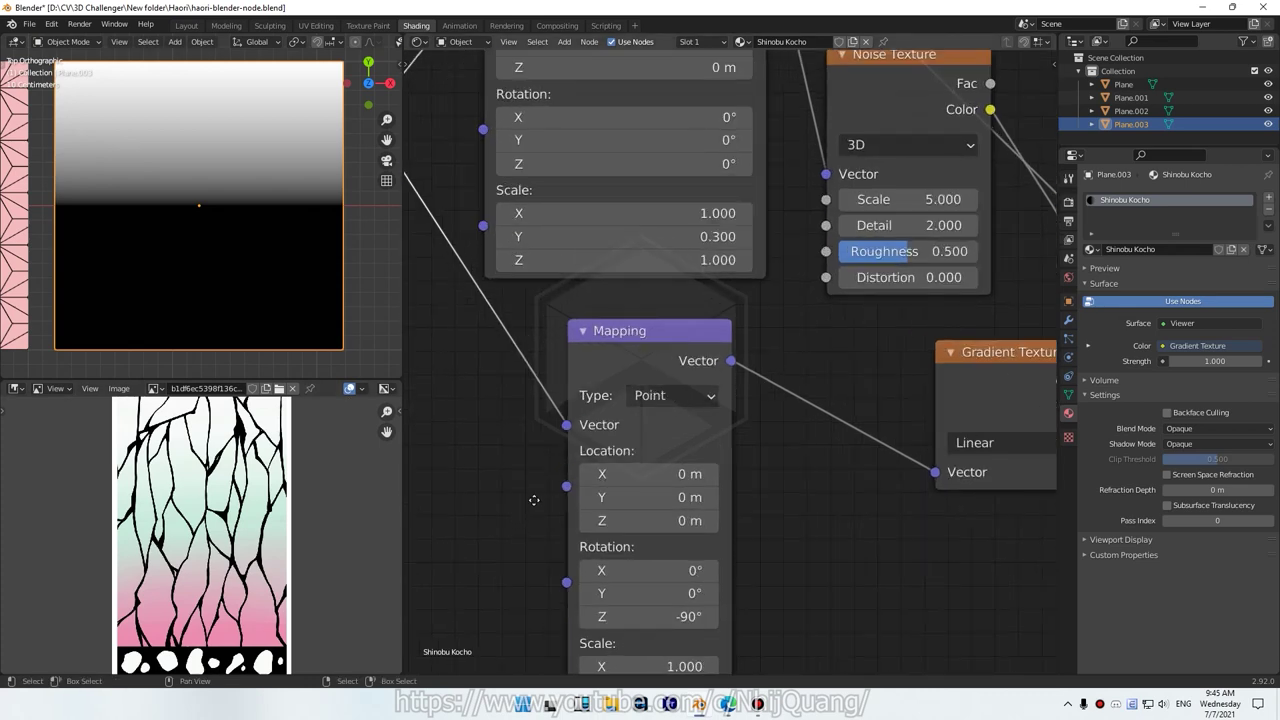
middle_drag(532, 513, 542, 368)
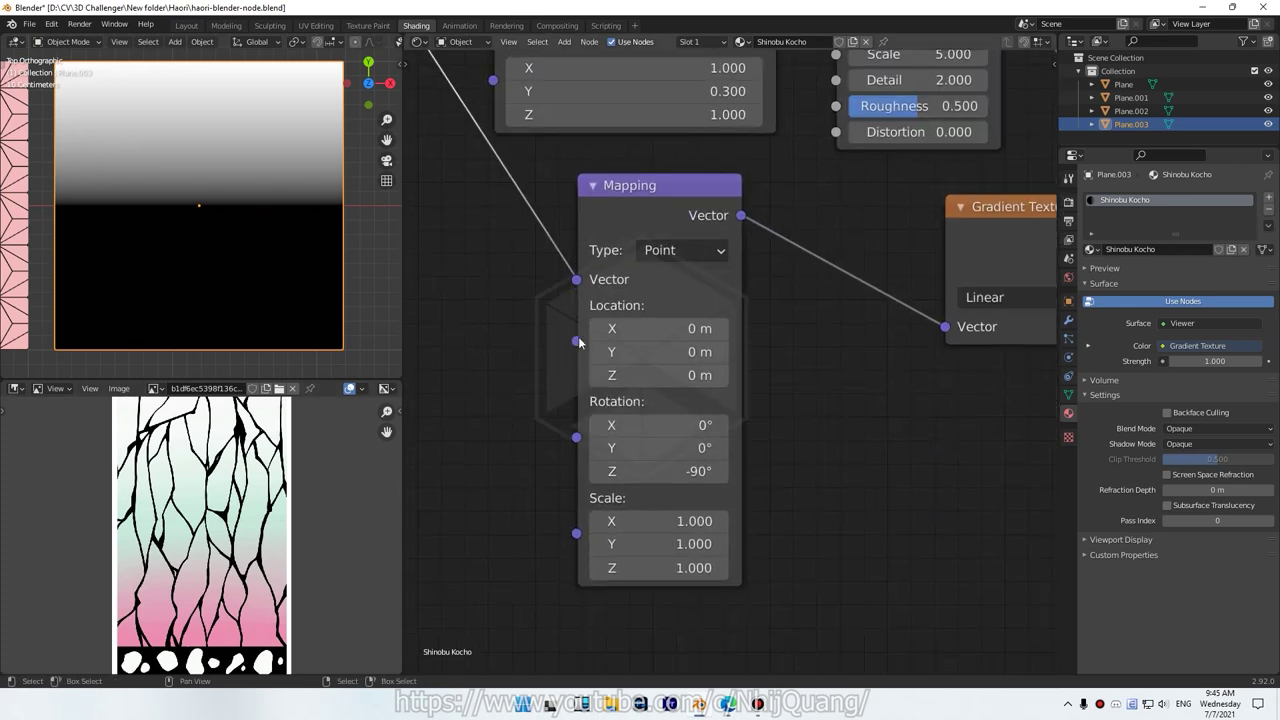
scroll(558, 348, down, 2)
scroll(550, 330, up, 1)
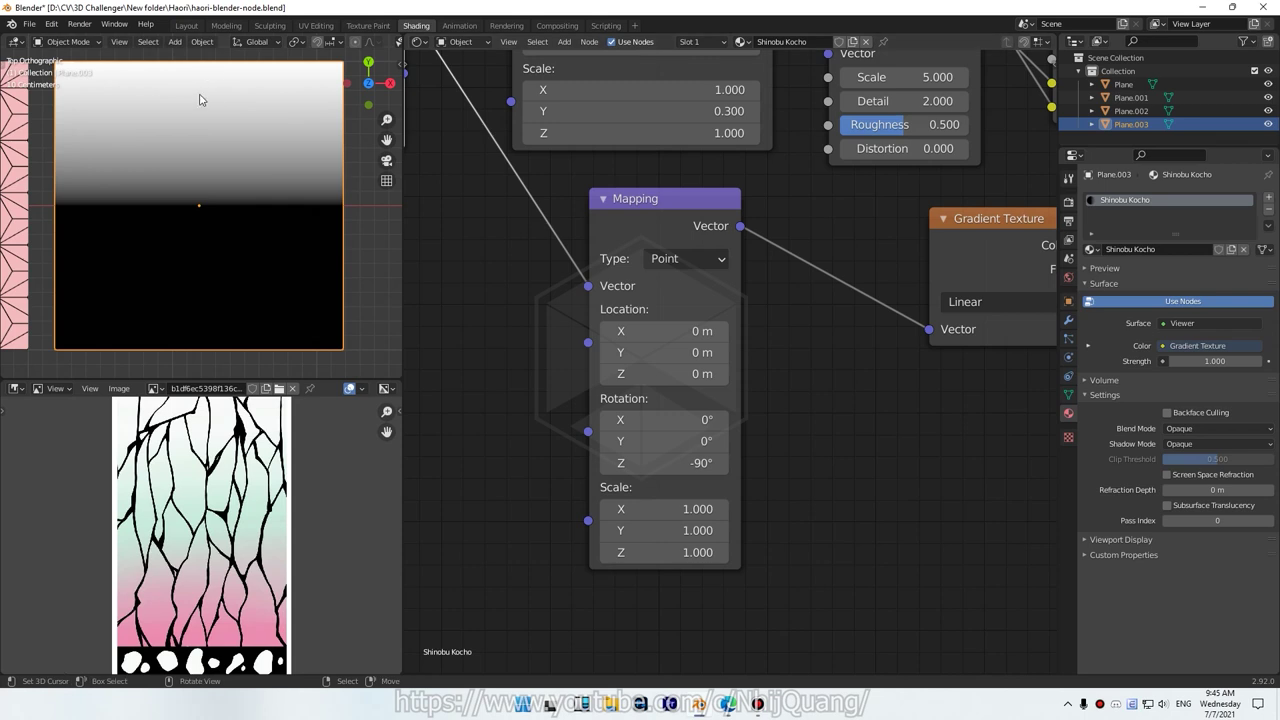
- Set the lower Mapping Location X to 1 m, reverting a brief 0.9 m tweak
mouse_move(690, 331)
mouse_down()
mouse_move(560, 331)
mouse_move(530, 420)
mouse_up()
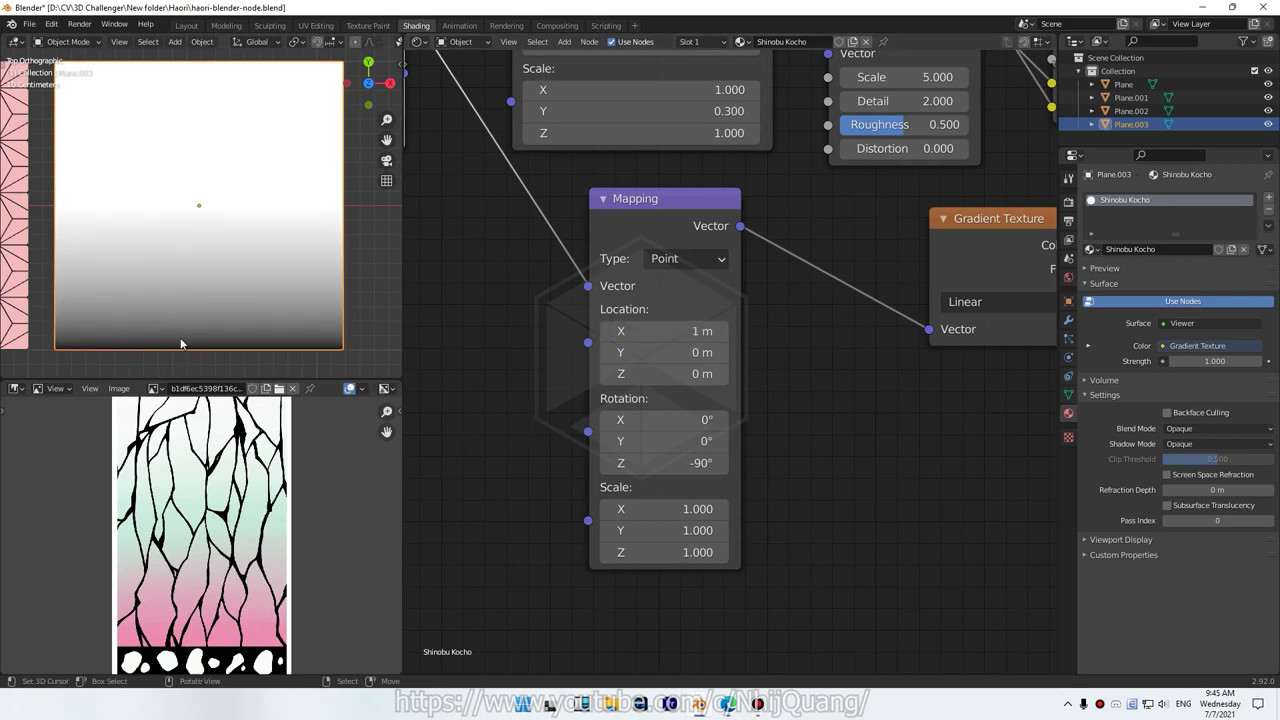
drag(680, 331, 670, 331)
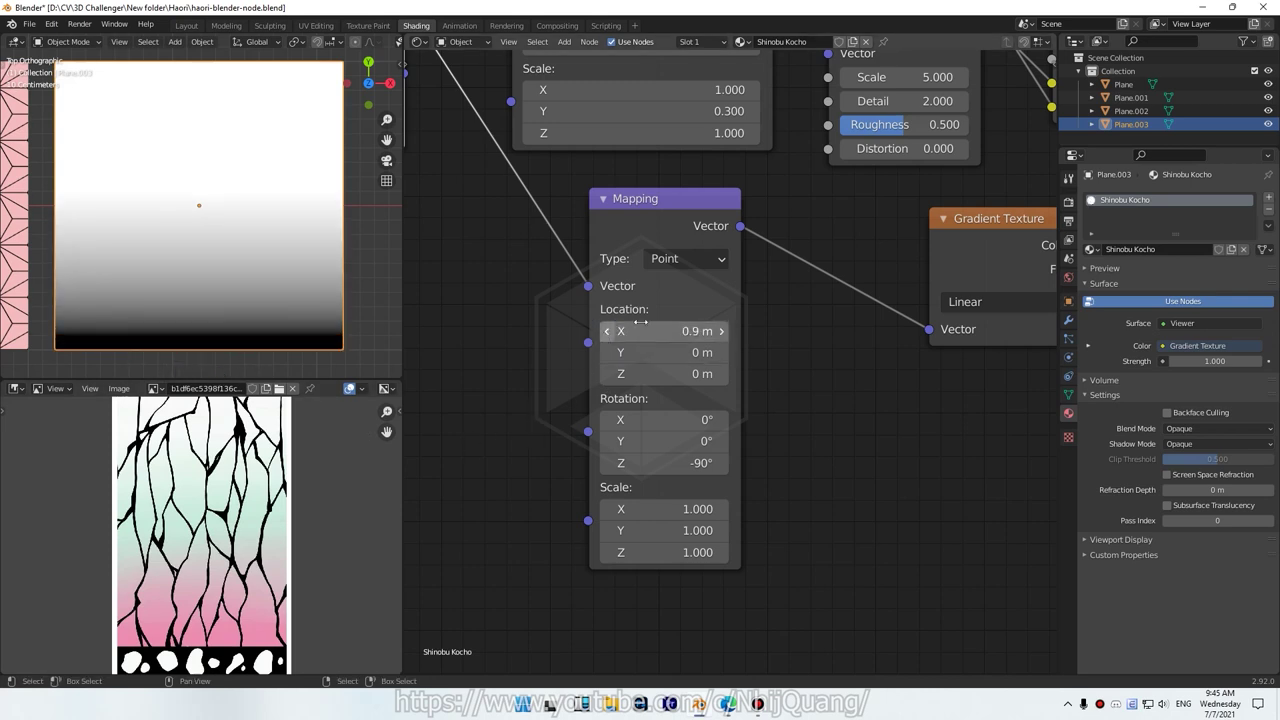
key(ctrl+z)
scroll(745, 460, down, 2)
scroll(745, 460, down, 2)
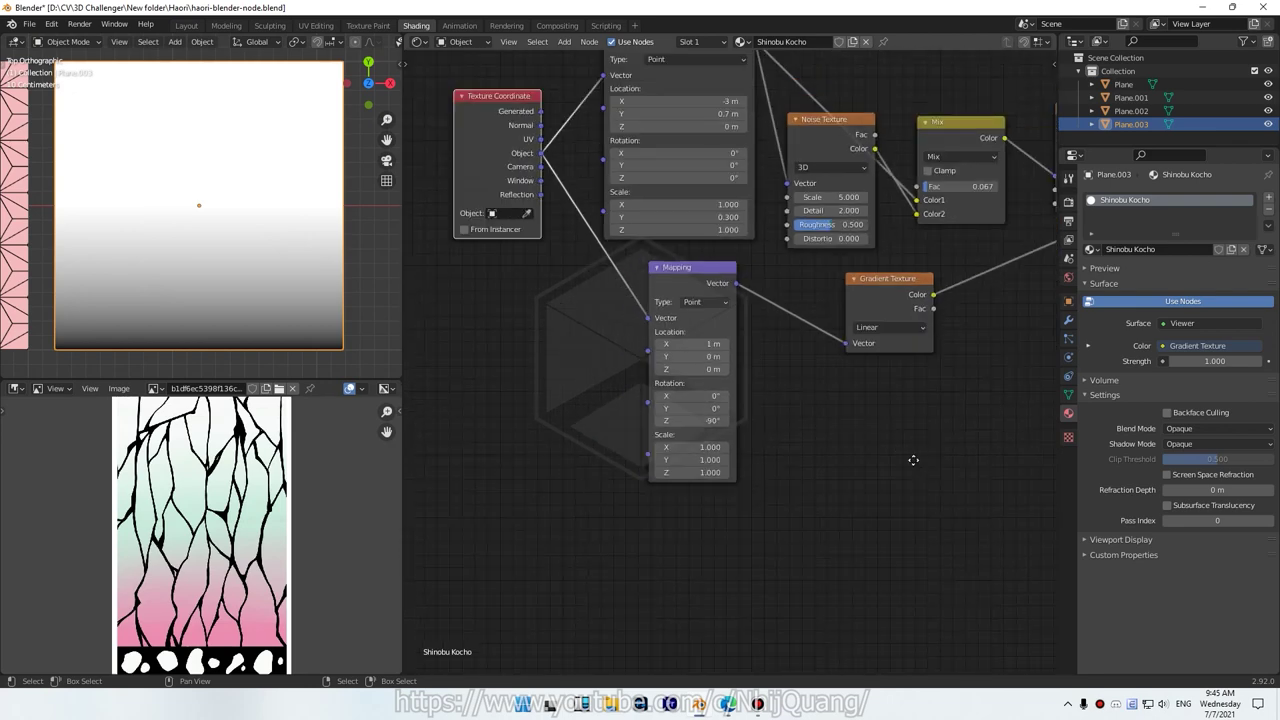
mouse_move(914, 457)
middle_down()
mouse_move(692, 535)
mouse_move(724, 519)
middle_up()
- Shift the Gradient Texture left and drop a ColorRamp onto its link to the Viewer
drag(650, 390, 587, 390)
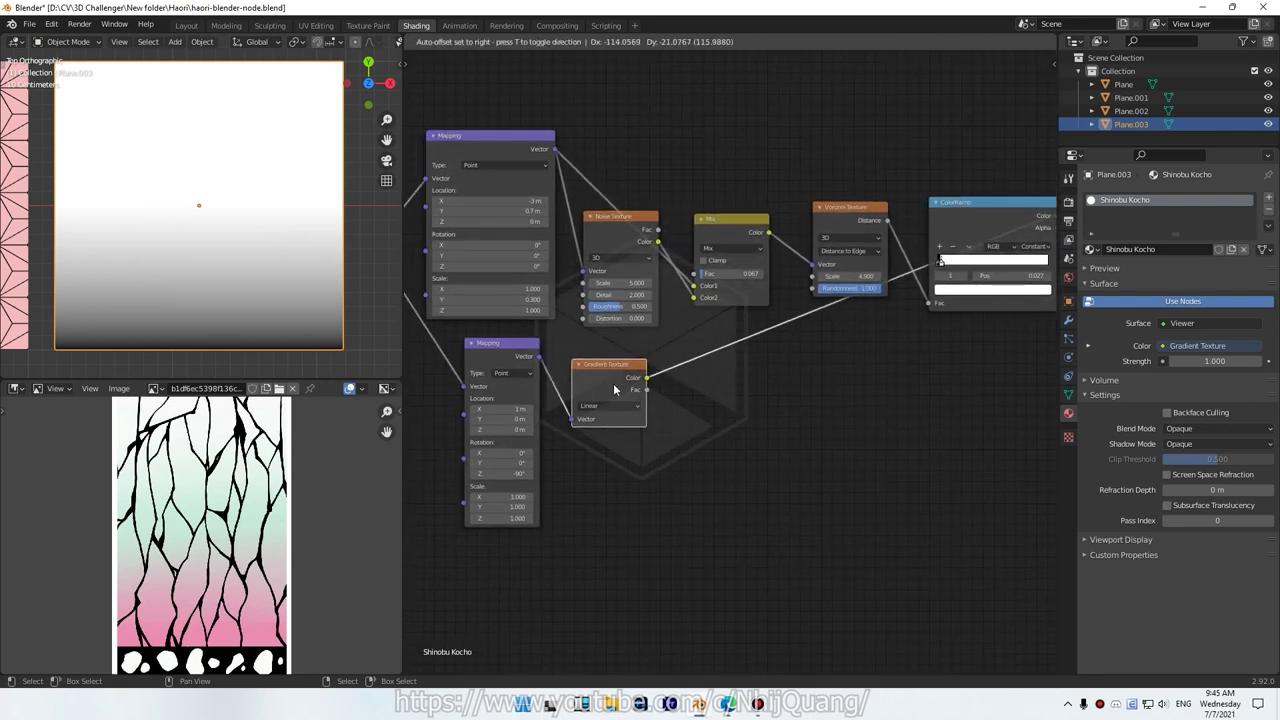
scroll(827, 505, down, 1)
scroll(840, 460, down, 2)
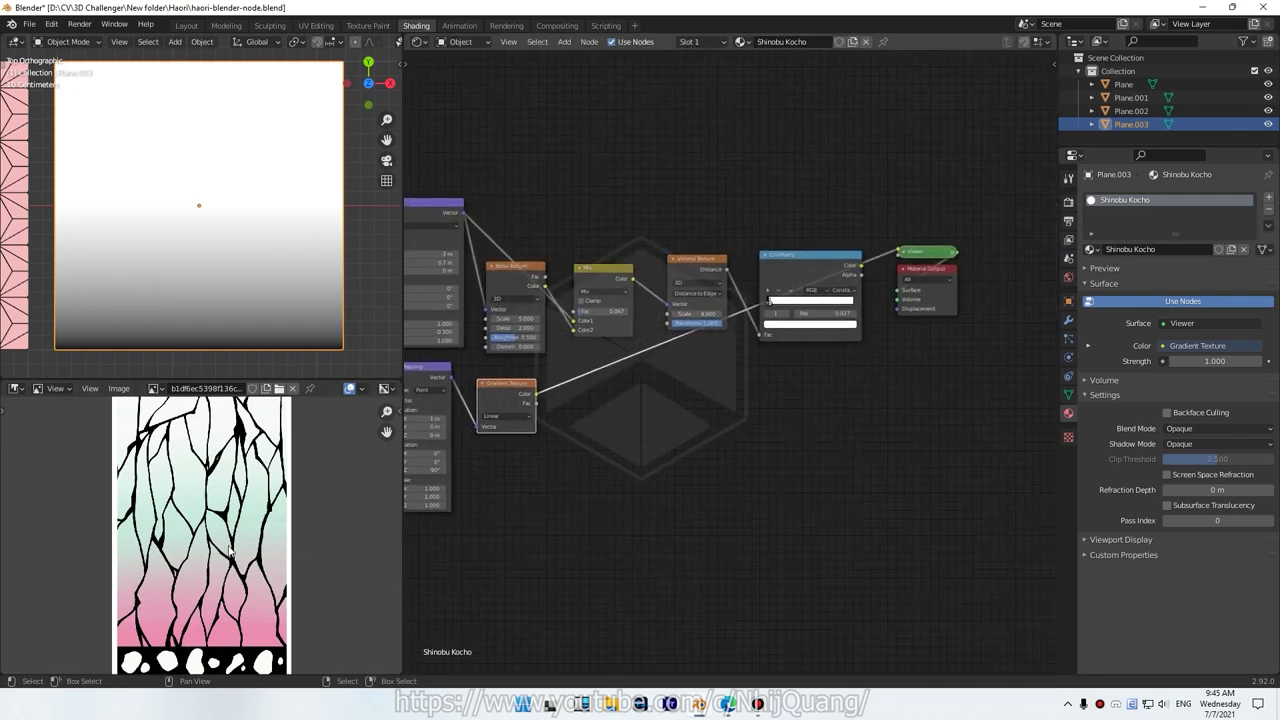
middle_drag(702, 352, 758, 328)
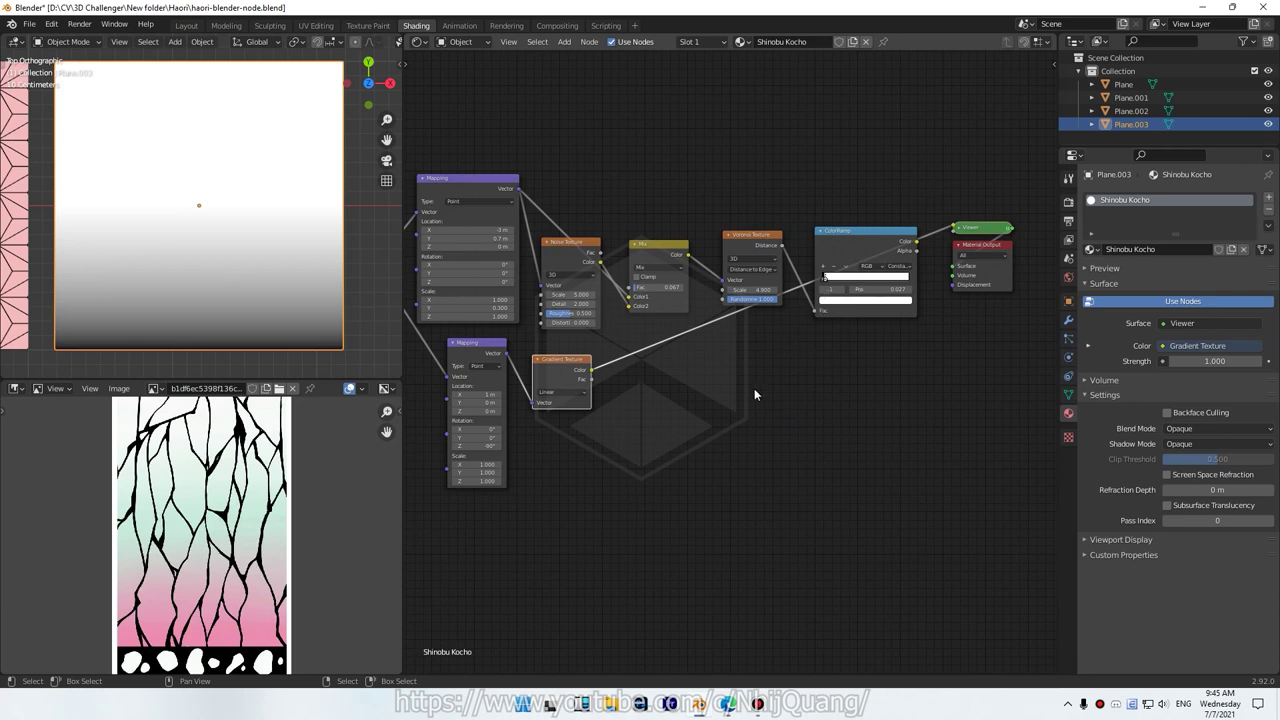
key(shift+a)
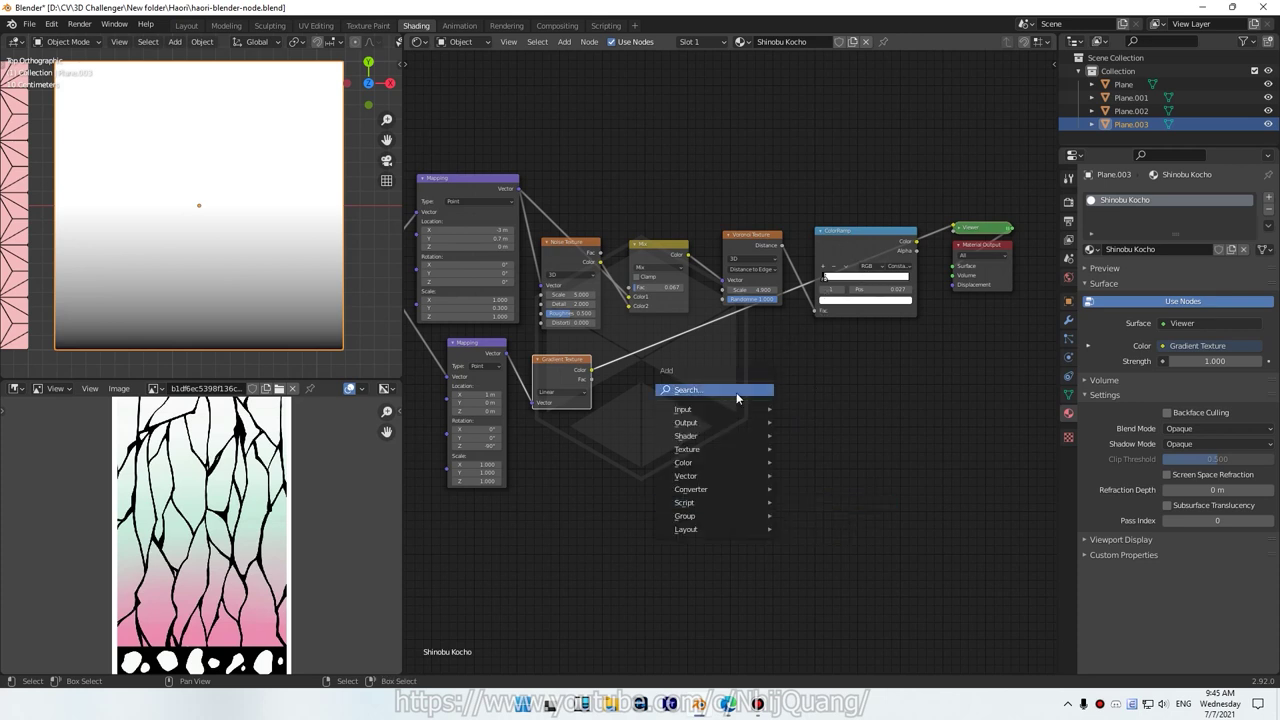
click(736, 392)
text(ram)
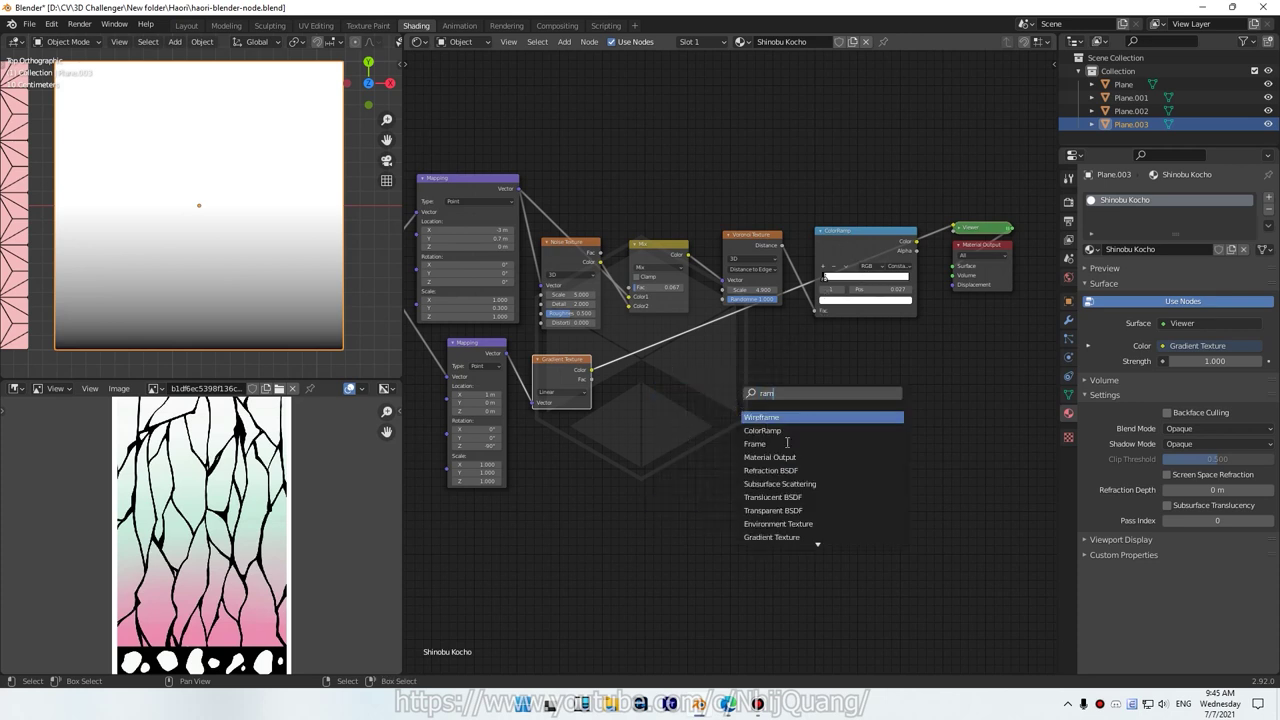
click(762, 430)
click(704, 378)
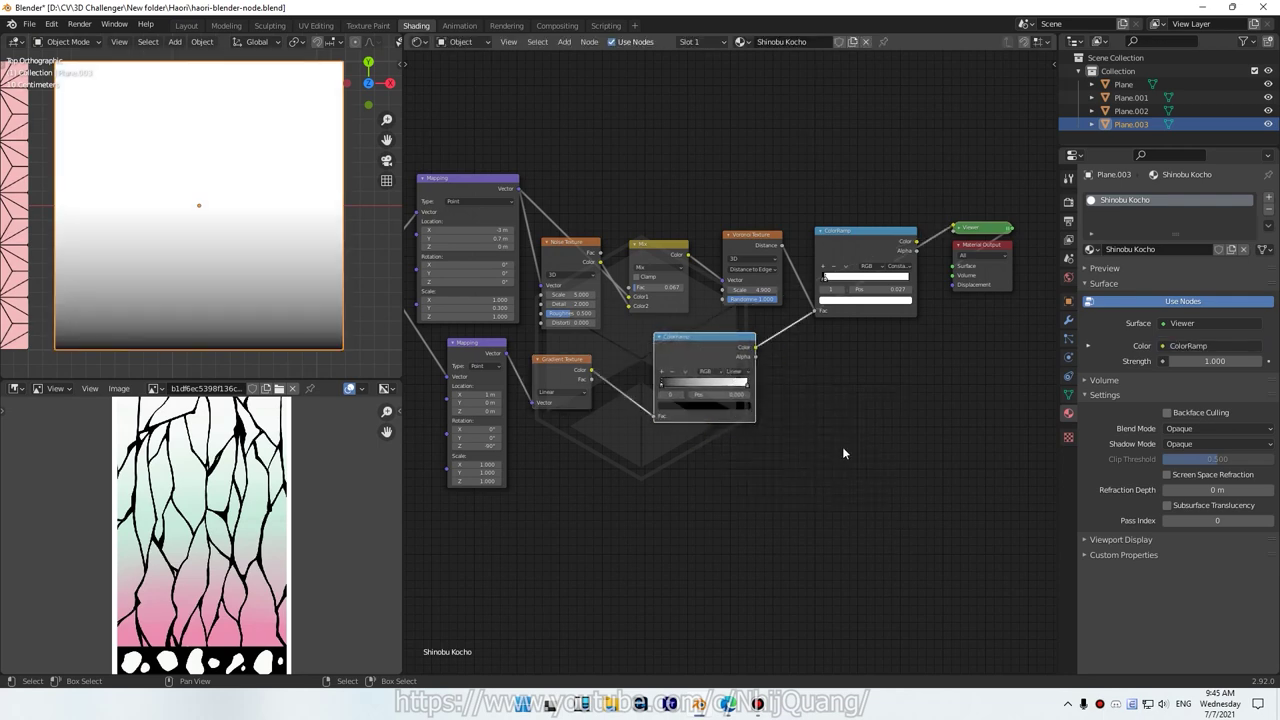
scroll(858, 455, up, 4)
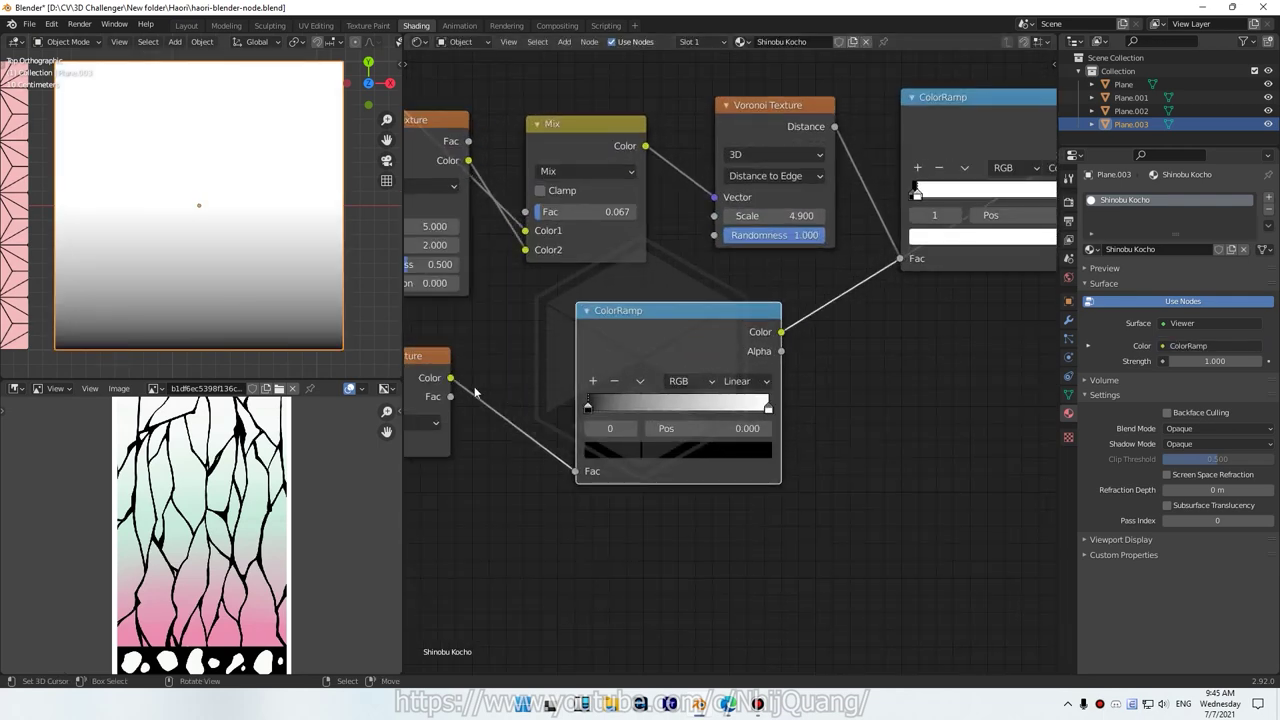
scroll(558, 528, up, 2)
scroll(644, 374, up, 1)
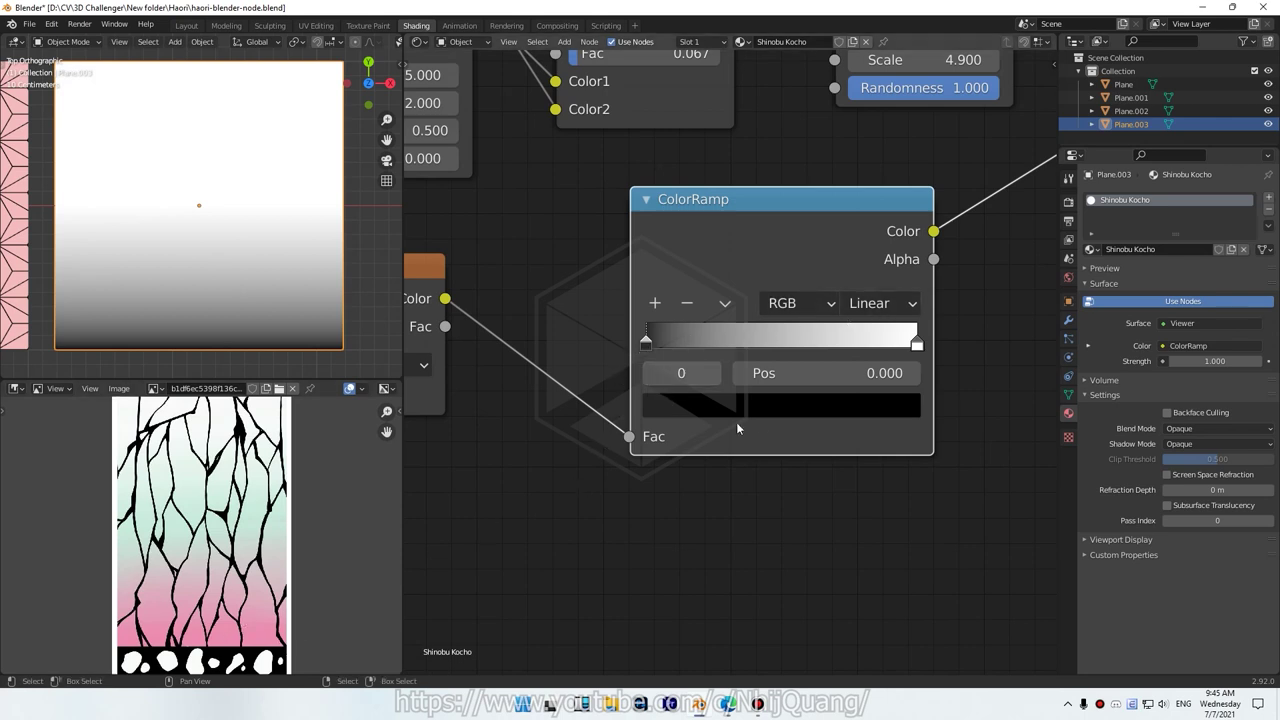
- Eyedrop pink from the reference for the first stop and mint green for a new middle stop
click(777, 408)
click(866, 300)
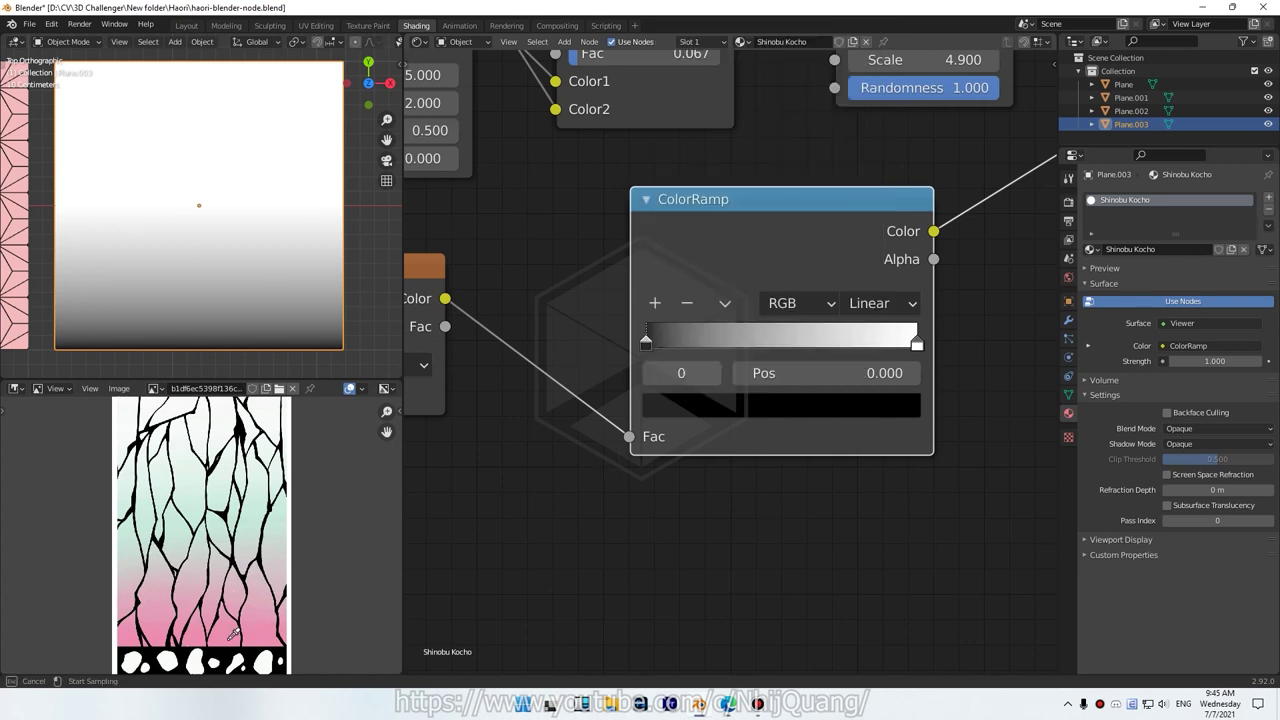
click(225, 637)
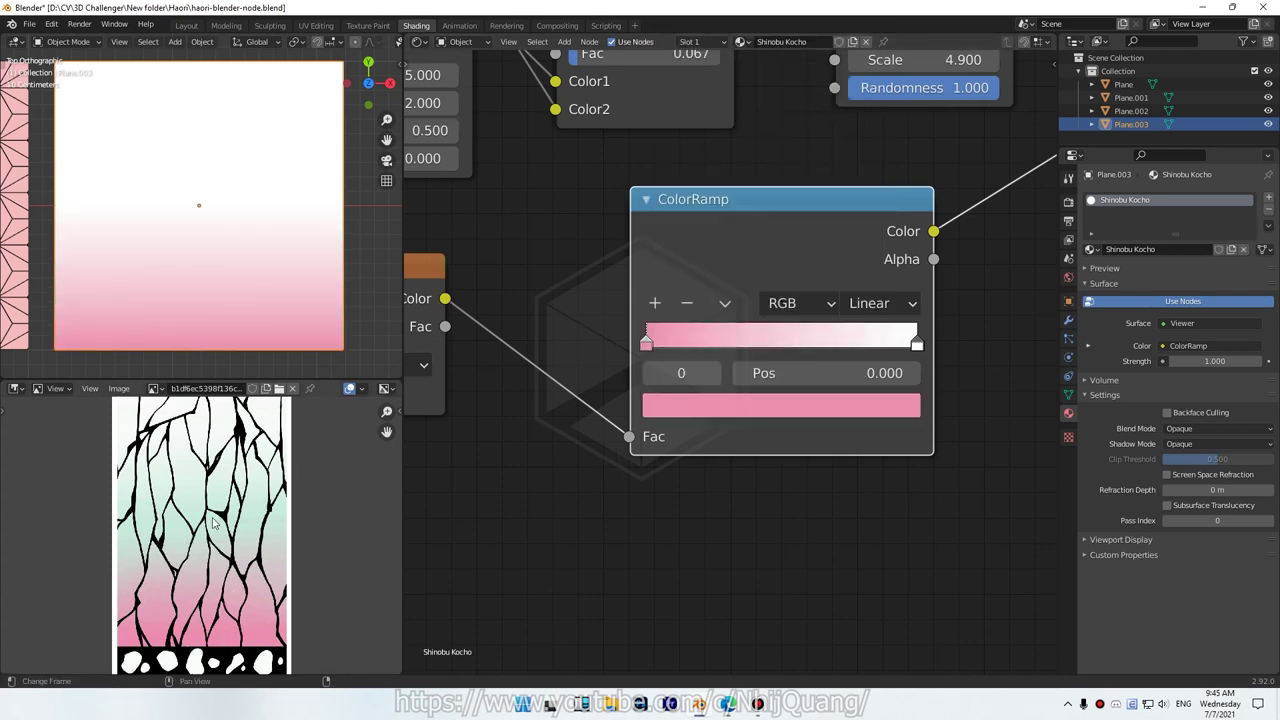
click(656, 305)
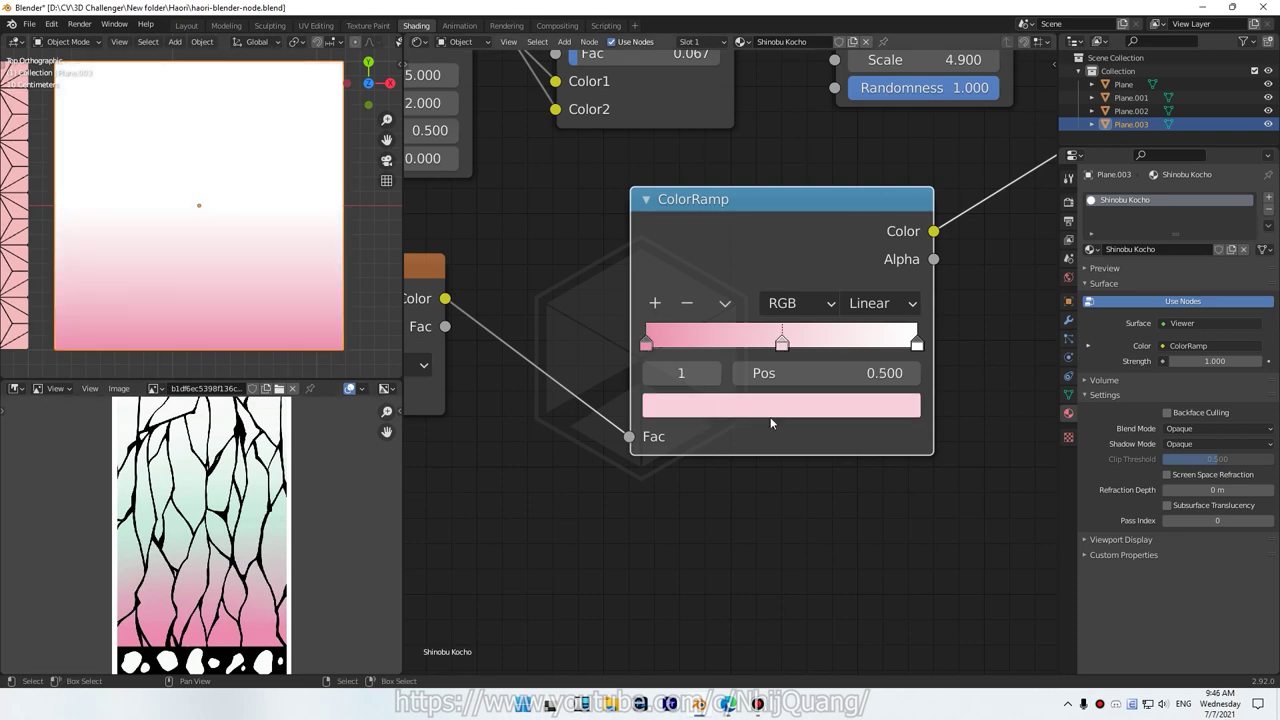
click(789, 406)
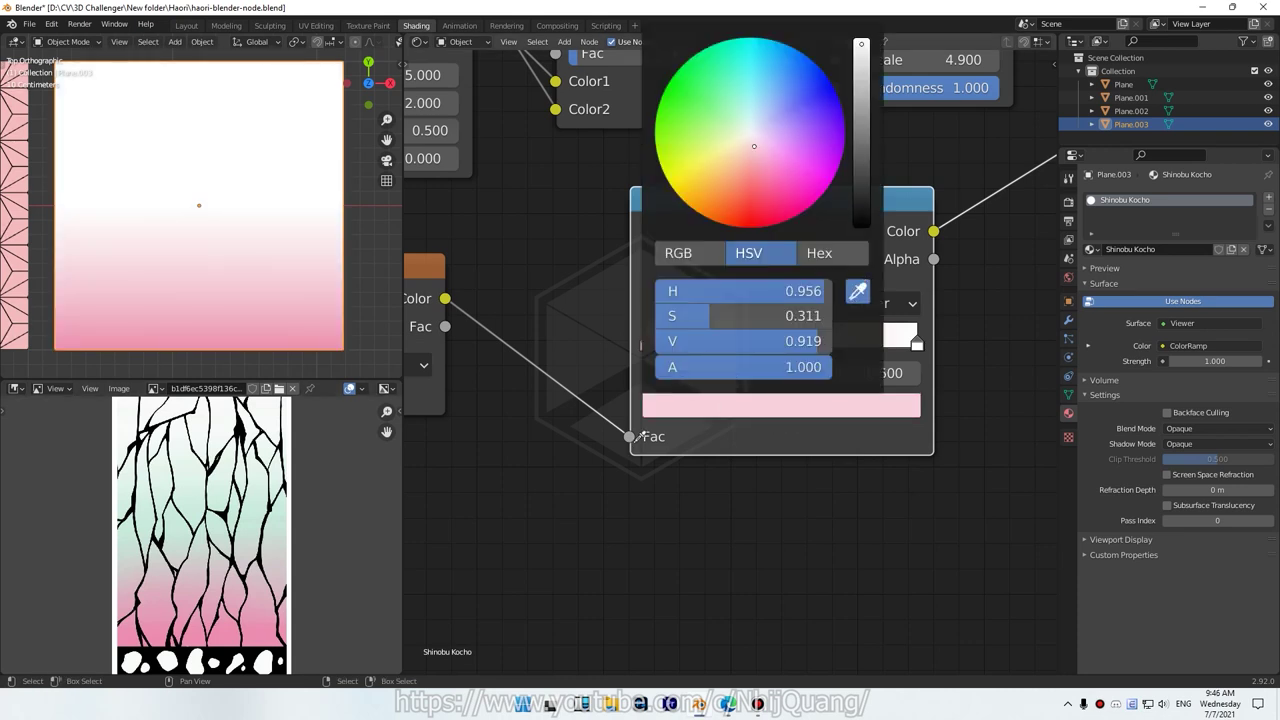
click(856, 370)
click(258, 505)
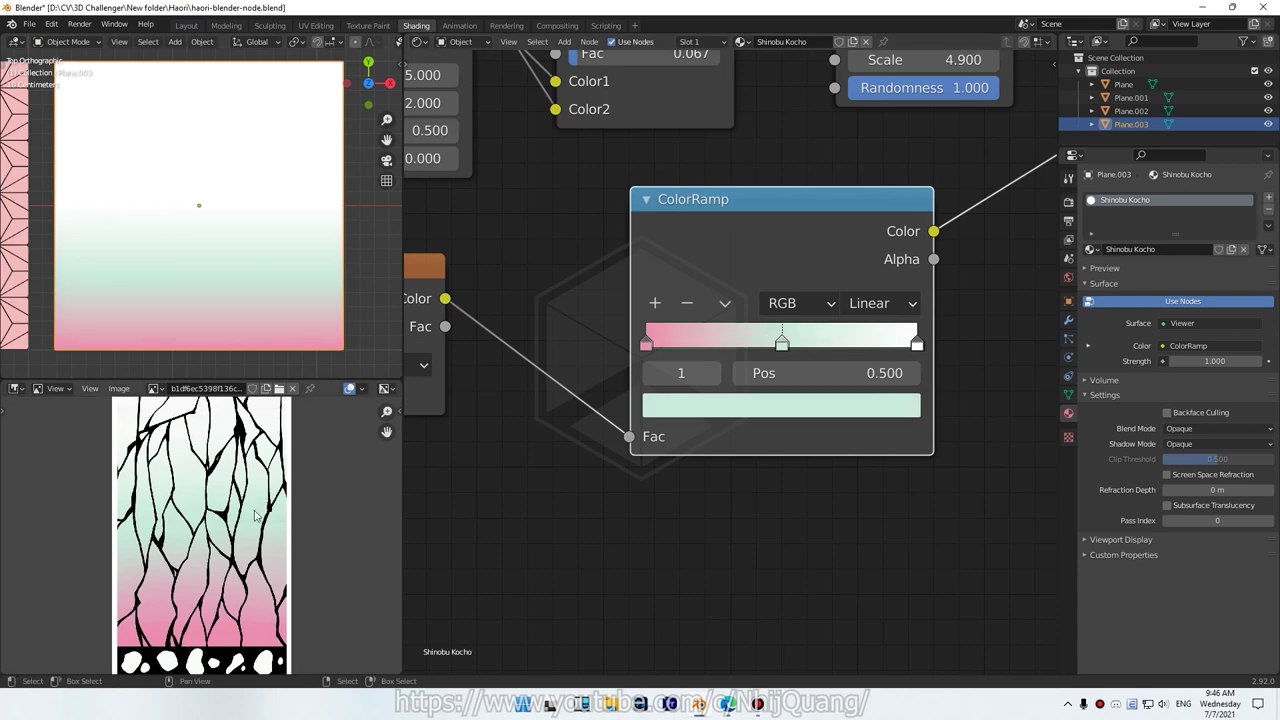
- Move the Viewer node out of the way with the whole node tree in view
scroll(240, 258, down, 2)
scroll(266, 226, down, 1)
scroll(874, 418, down, 4)
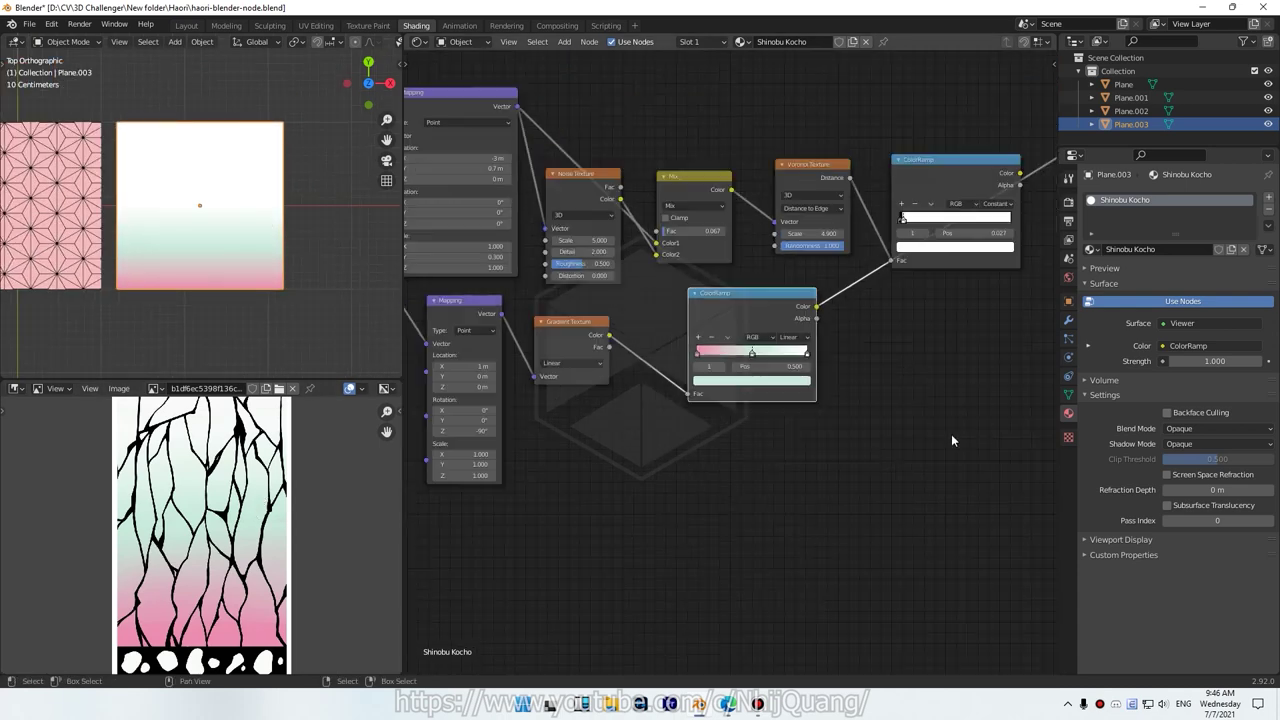
middle_drag(951, 434, 680, 514)
scroll(900, 334, up, 1)
drag(805, 249, 805, 410)
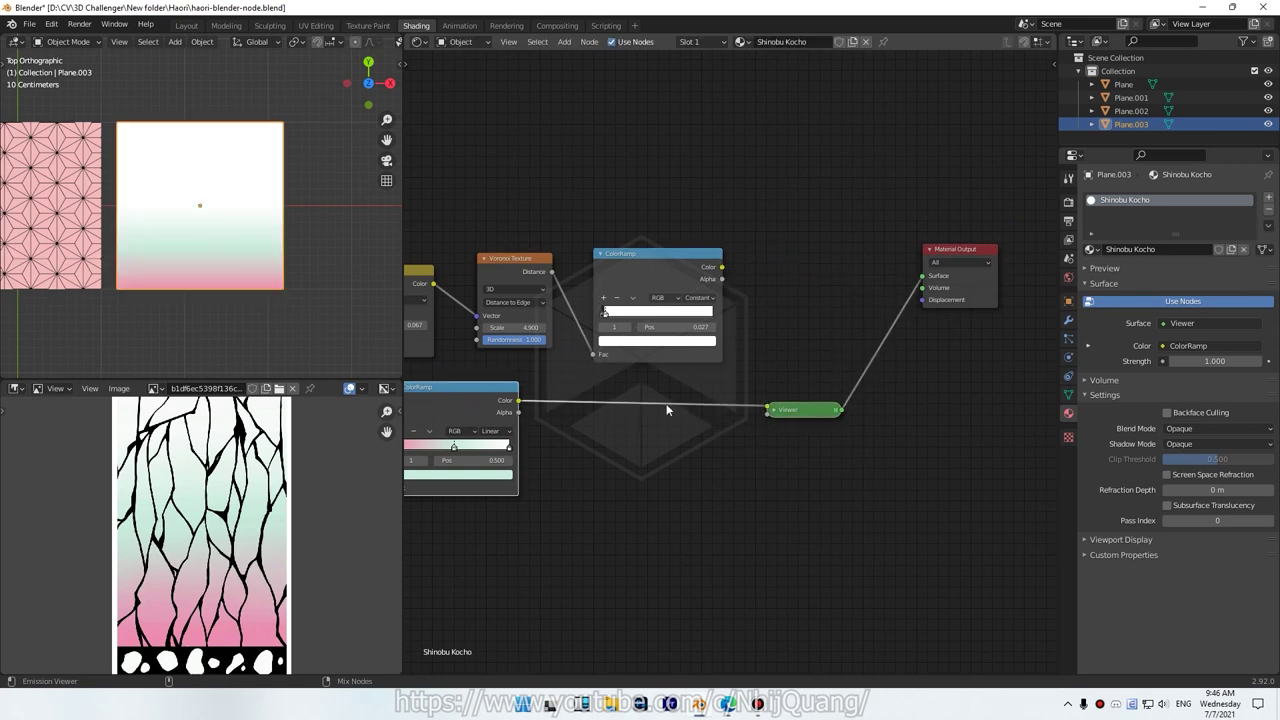
- Insert a MixRGB node on the ColorRamp-Viewer link and feed it both ColorRamps
mouse_move(814, 410)
mouse_down()
mouse_move(971, 216)
mouse_move(967, 229)
mouse_up()
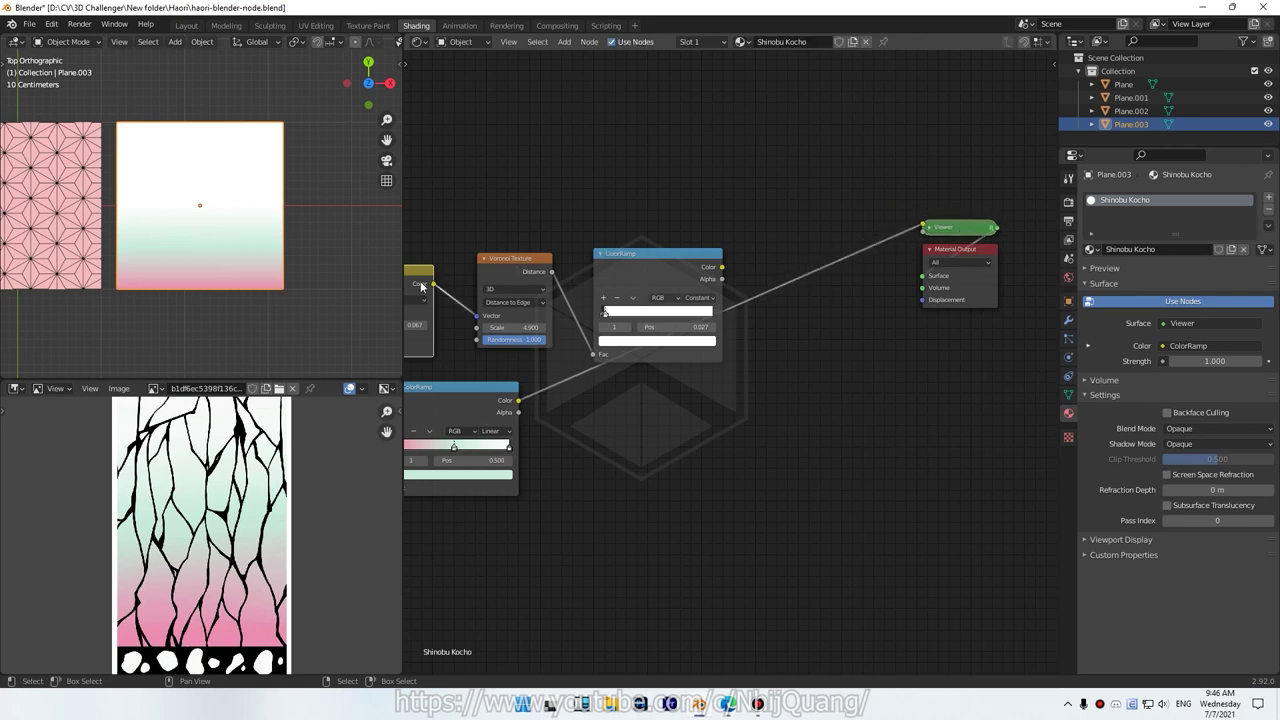
key(shift+a)
click(810, 410)
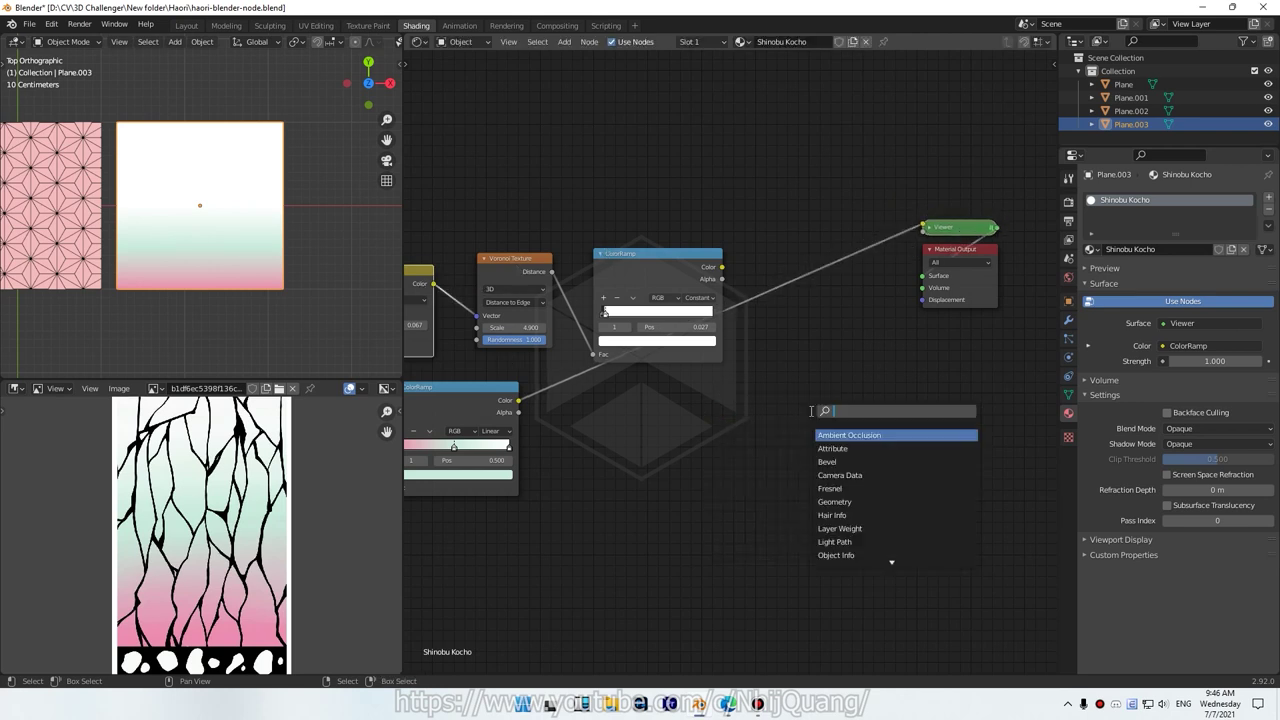
text(mi)
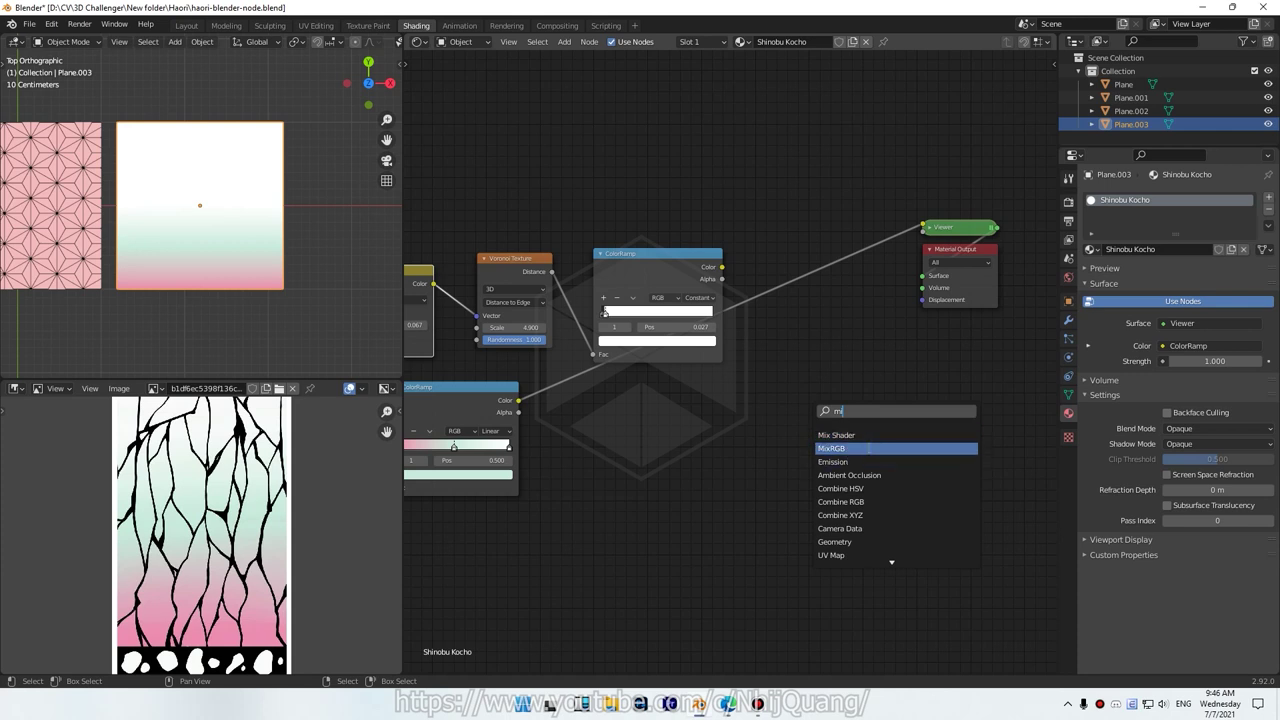
click(867, 448)
click(852, 272)
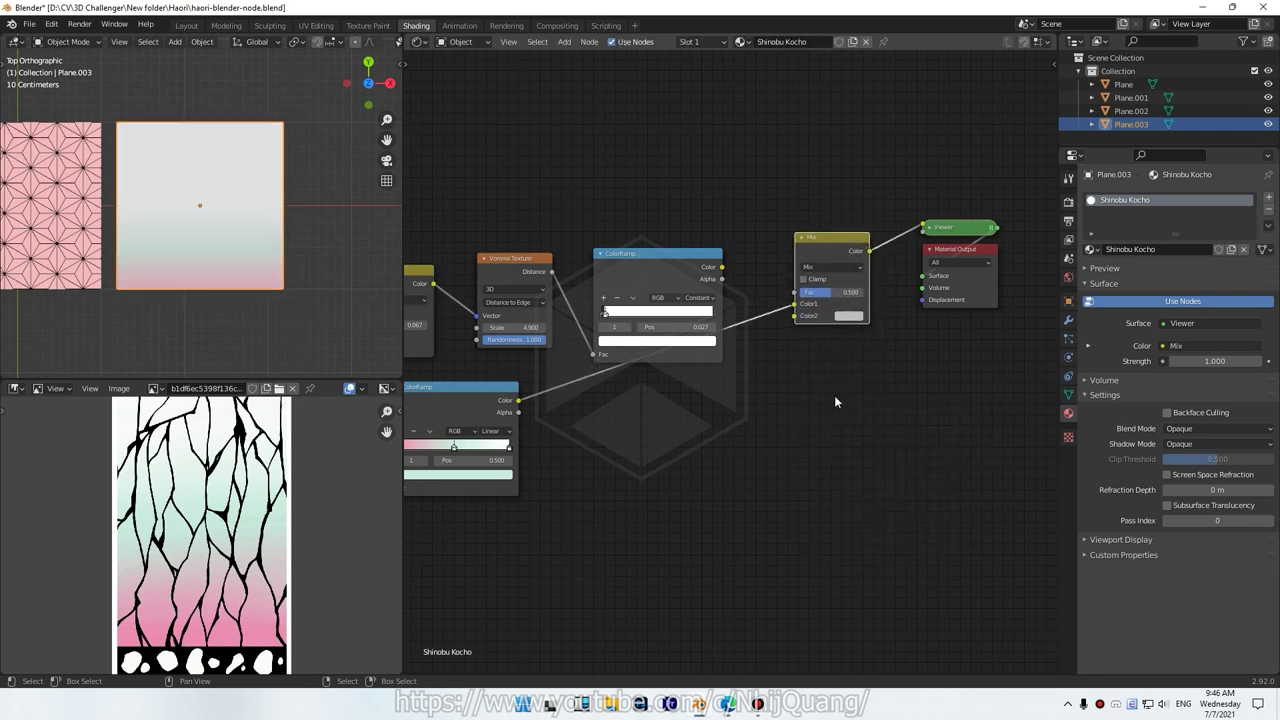
drag(721, 267, 798, 316)
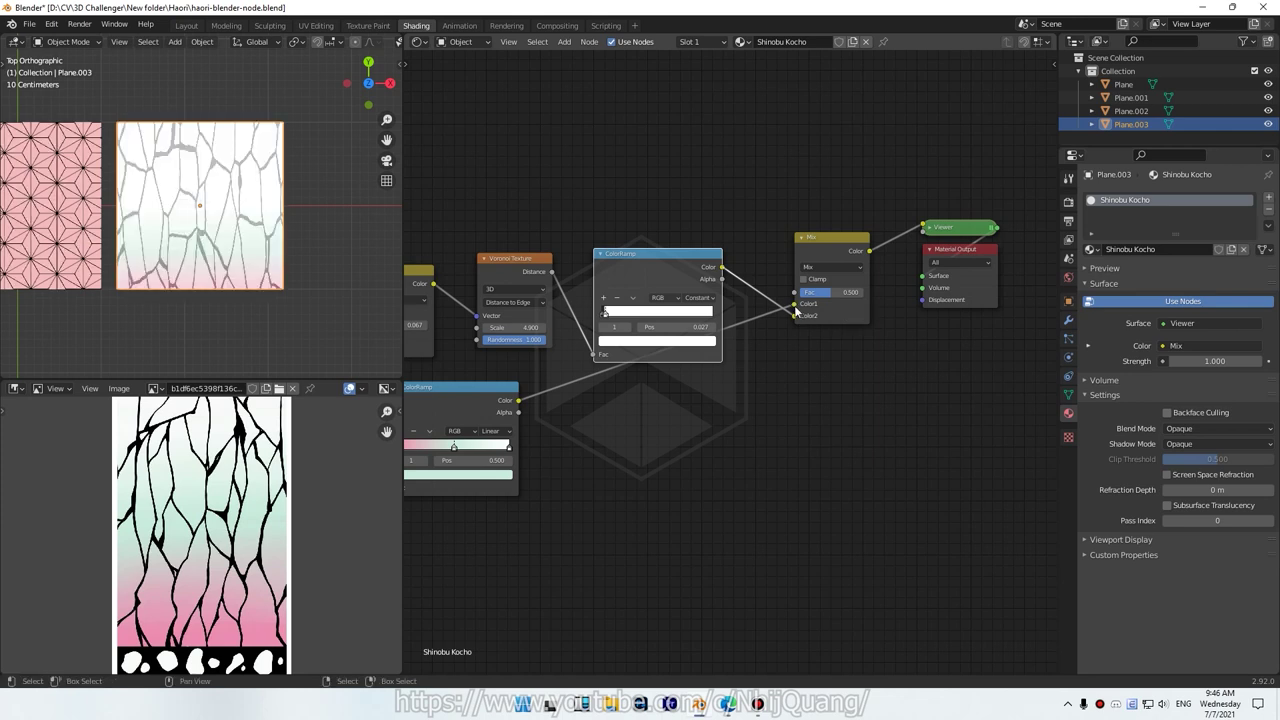
- Tidy the layout: crack ramp above, gradient ramp and Gradient Texture below it
click(657, 261)
drag(654, 266, 654, 246)
middle_drag(666, 421, 804, 392)
drag(594, 360, 645, 376)
drag(430, 405, 524, 405)
middle_drag(682, 467, 494, 528)
drag(460, 420, 607, 405)
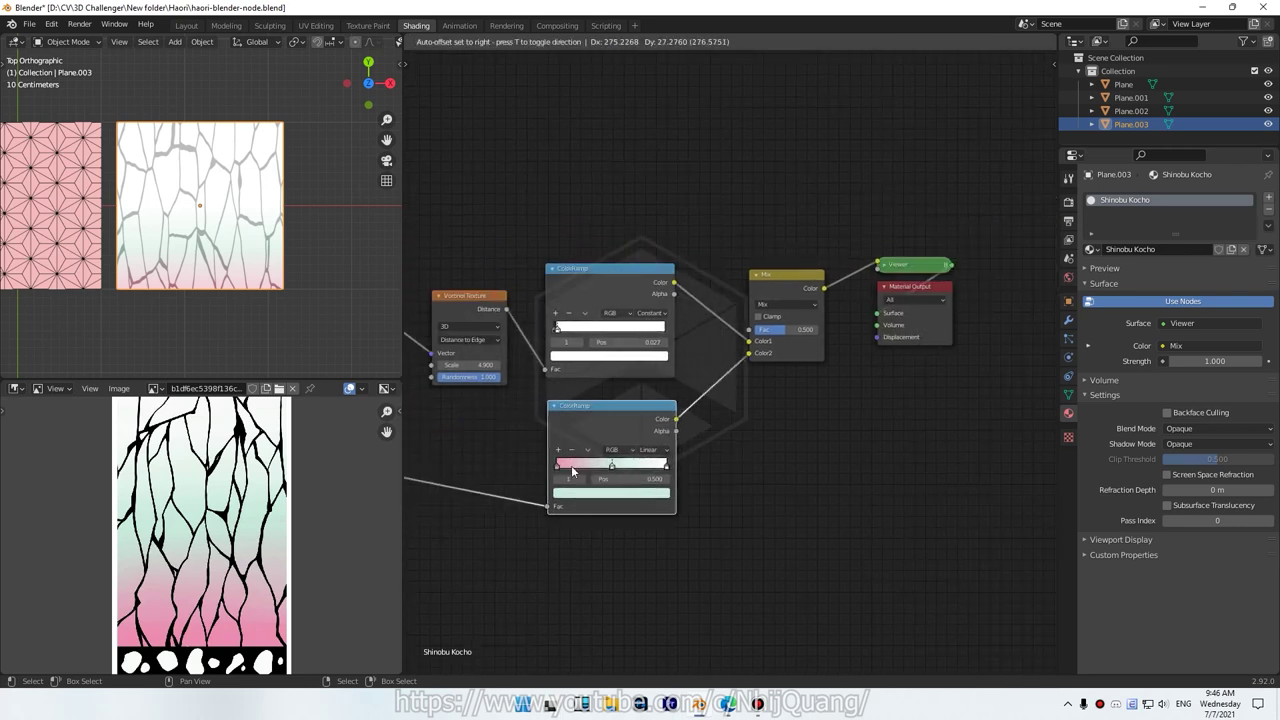
middle_drag(549, 551, 844, 451)
drag(602, 372, 747, 359)
middle_drag(999, 338, 746, 474)
- Set the Mix node blend mode to Multiply with factor 1.000
scroll(746, 474, up, 3)
scroll(746, 474, up, 2)
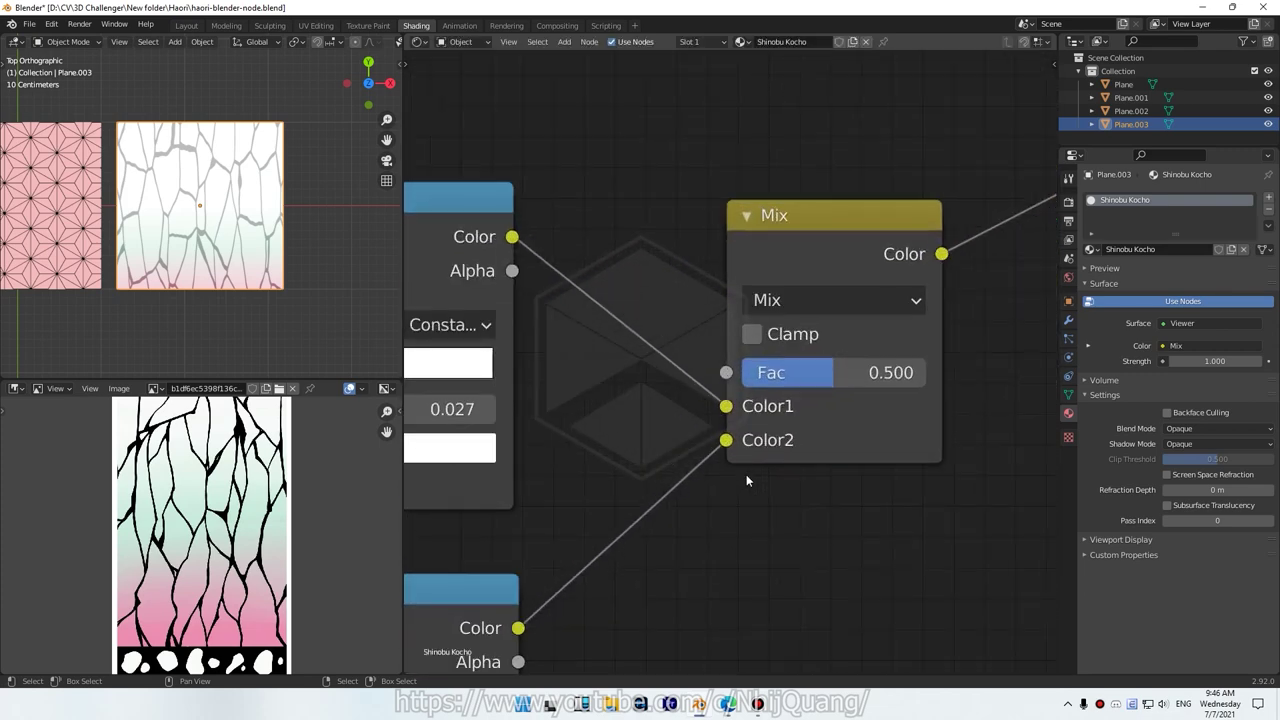
scroll(894, 494, down, 1)
click(834, 312)
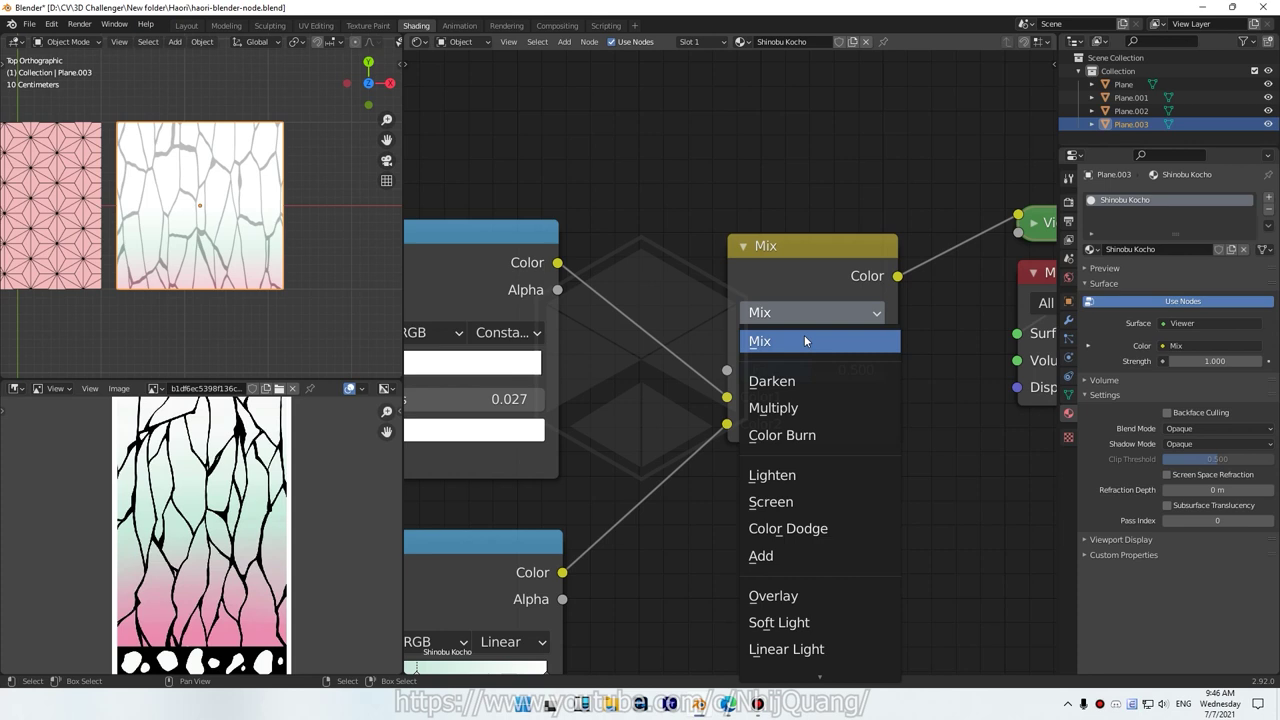
click(804, 341)
click(834, 312)
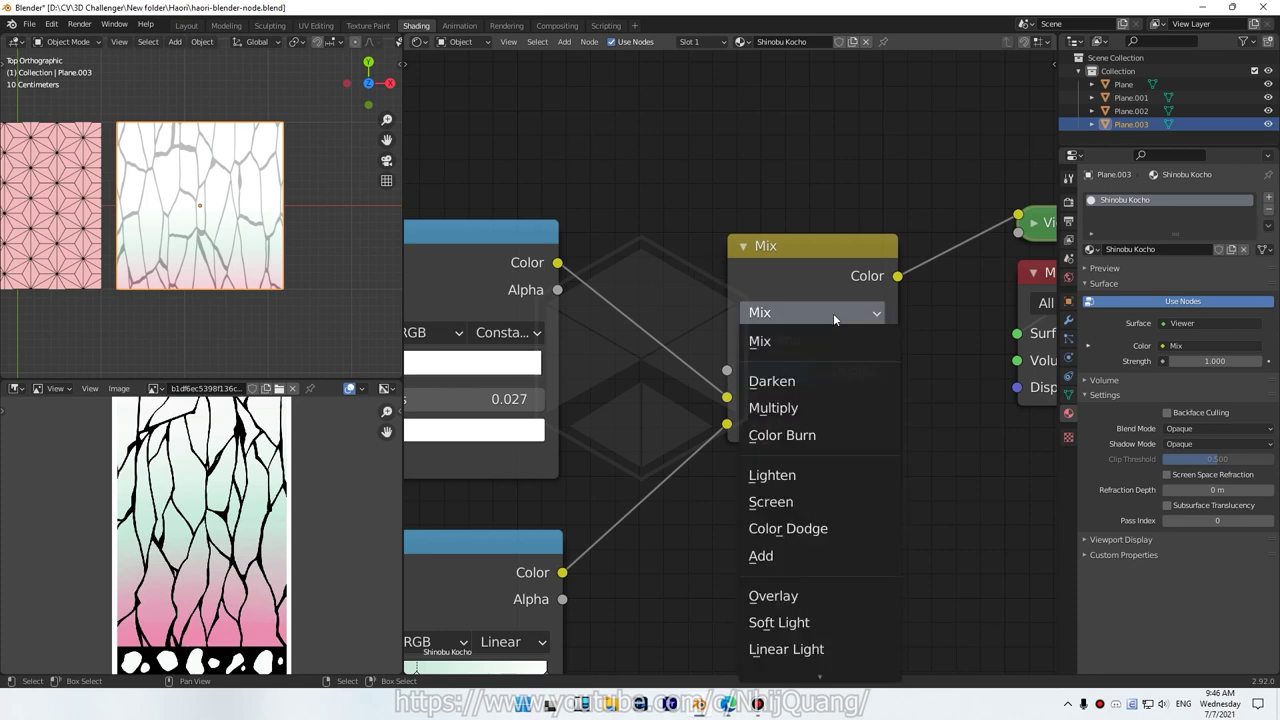
click(811, 416)
drag(815, 378, 884, 378)
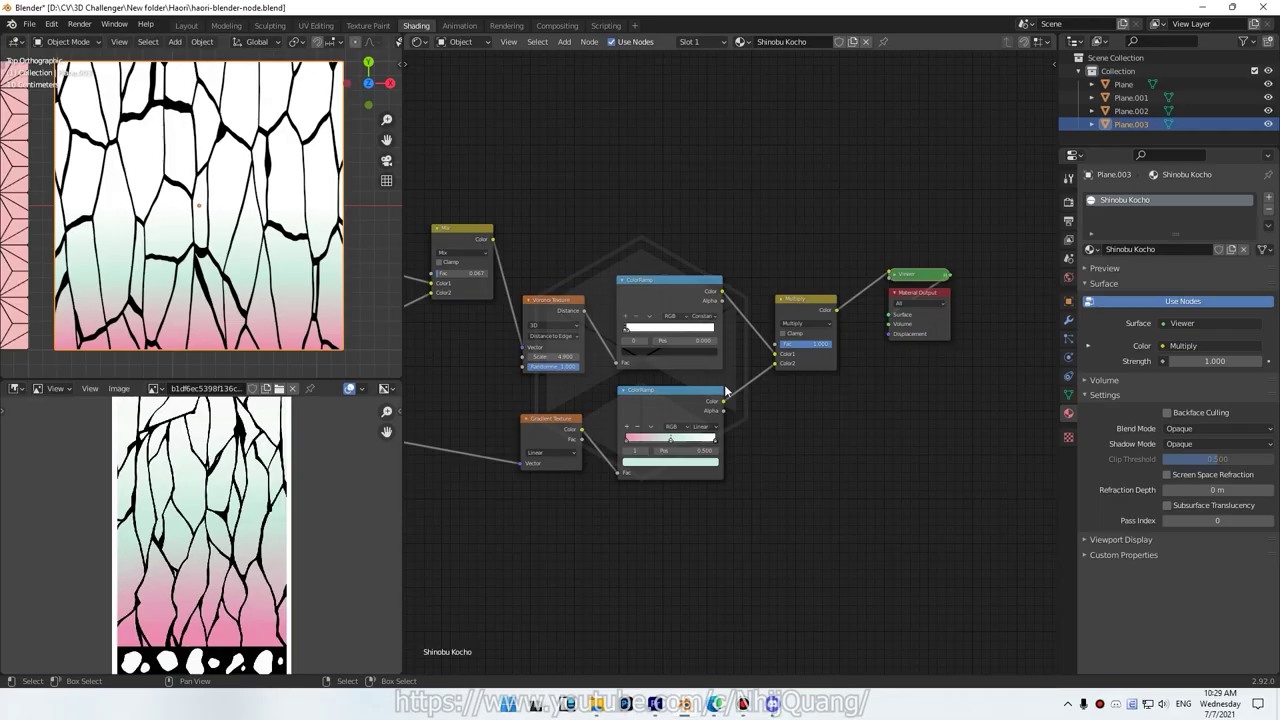
scroll(724, 390, up, 1)
scroll(724, 390, up, 1)
scroll(724, 390, up, 1)
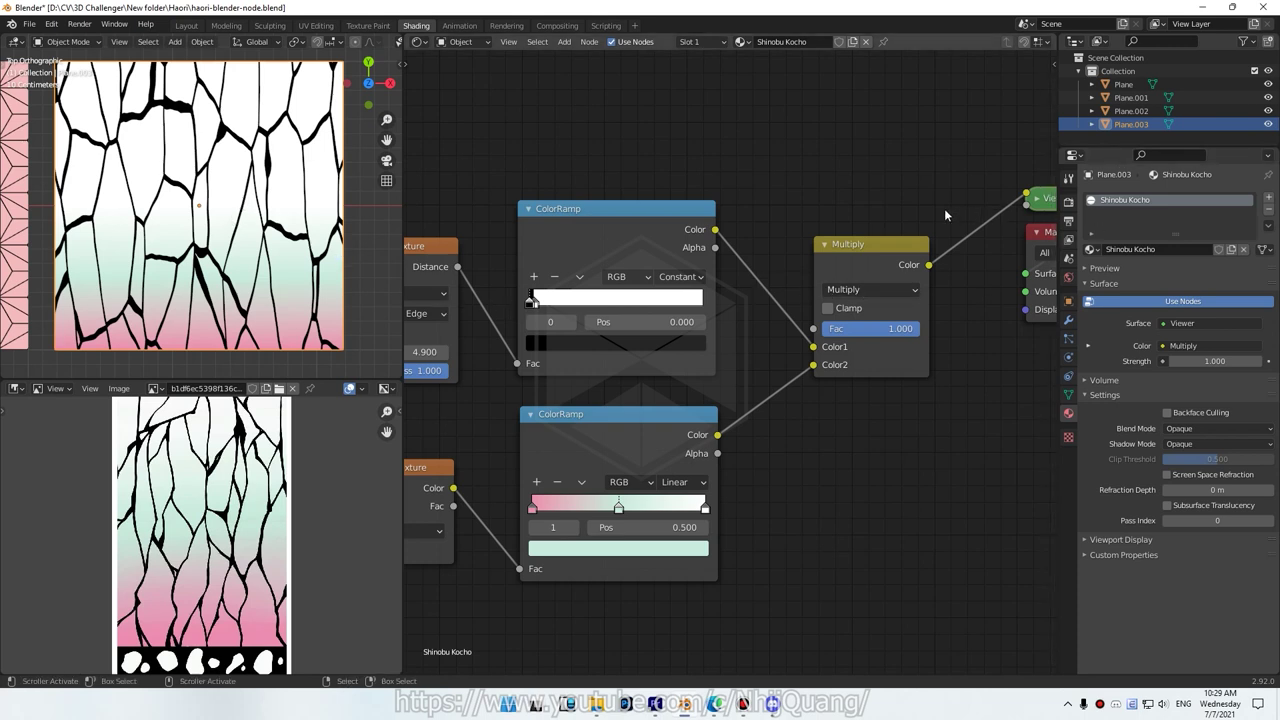
ctrl+scroll(223, 222, up, 2)
ctrl+scroll(223, 222, up, 2)
- Select the pink star-patterned Plane to show its Nezuko Kamado material
ctrl+scroll(223, 218, up, 2)
click(223, 215)
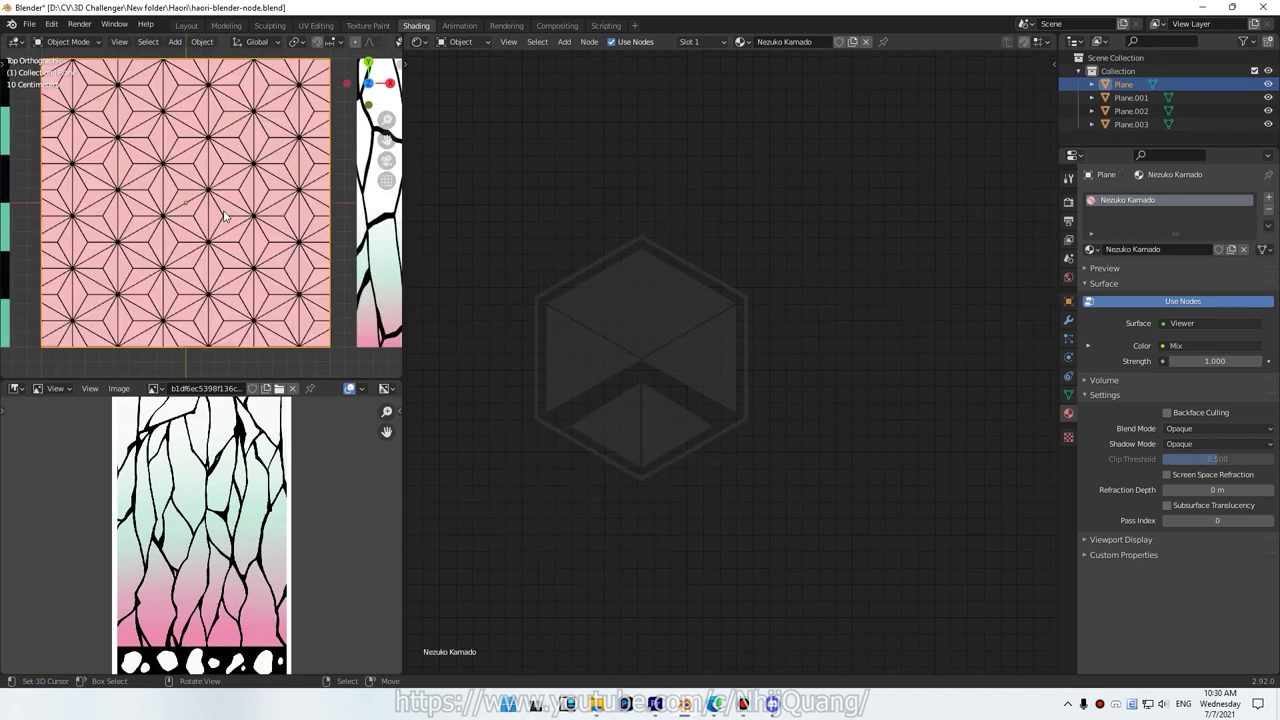